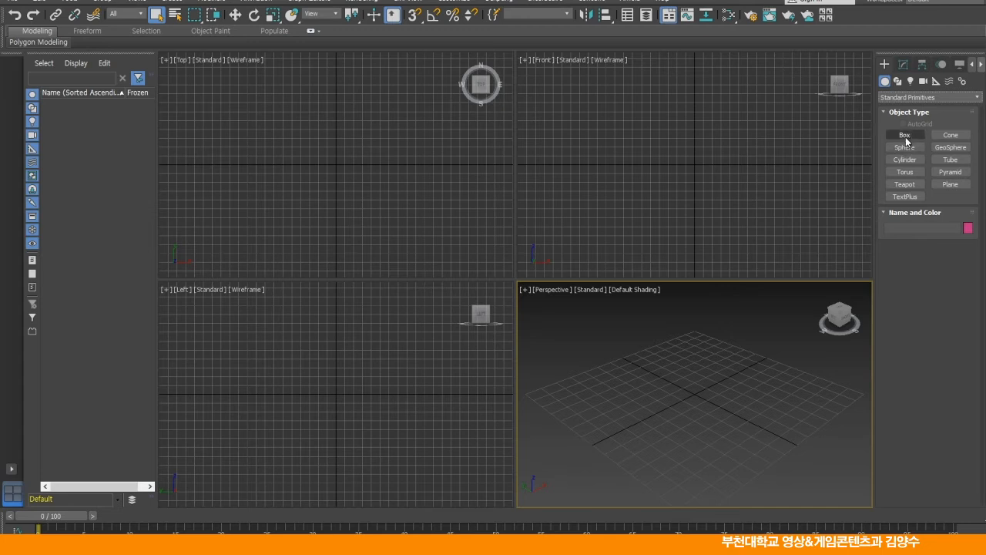
Step: Create a box about 74 long, 76 wide and 66 high near the centre of the Top viewport
click(905, 136)
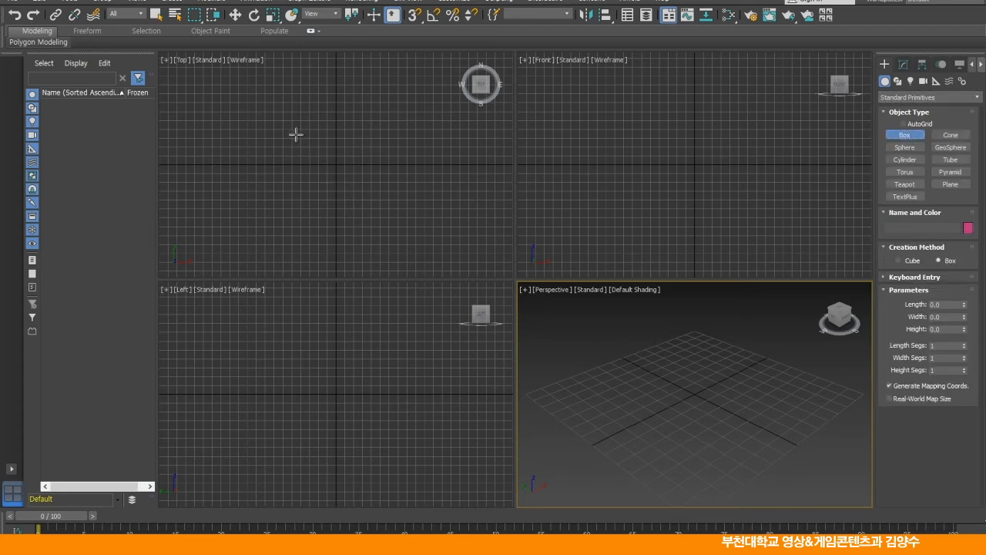
drag(291, 130, 358, 195)
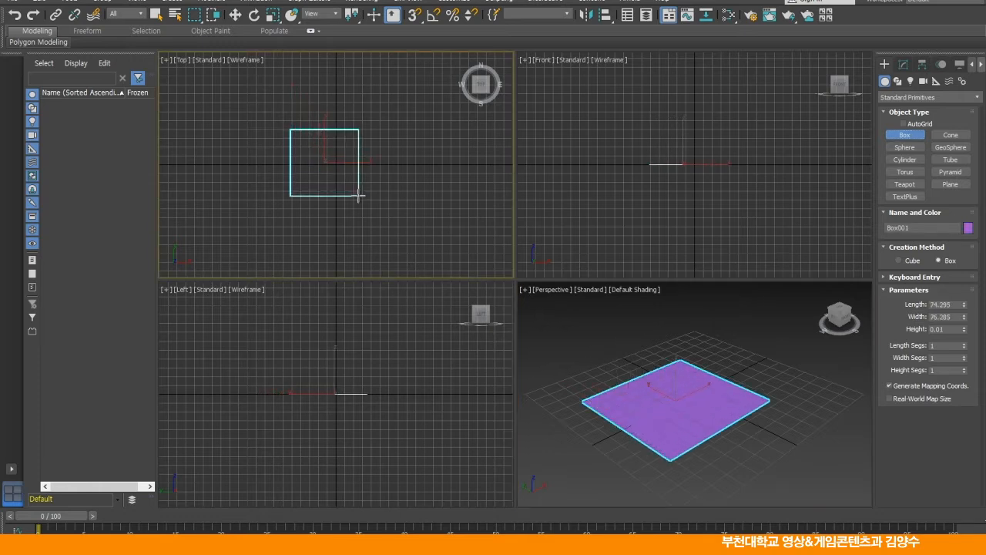
click(359, 138)
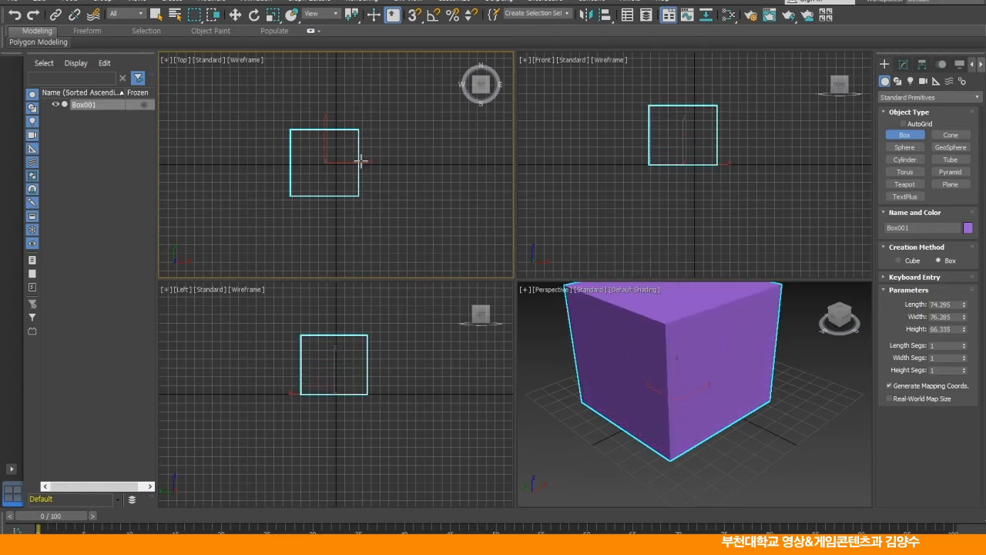
click(235, 15)
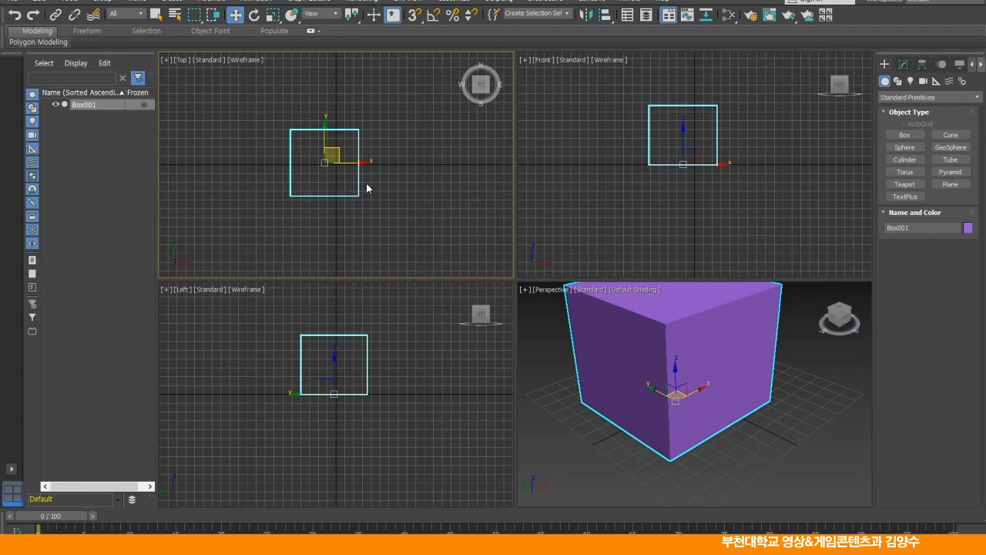
Step: Frame the box to fill each of the four viewports
key(z)
click(539, 199)
key(z)
click(440, 330)
key(z)
click(563, 390)
key(z)
Step: Switch the Top, Front and Left viewports from wireframe to default shading
click(458, 227)
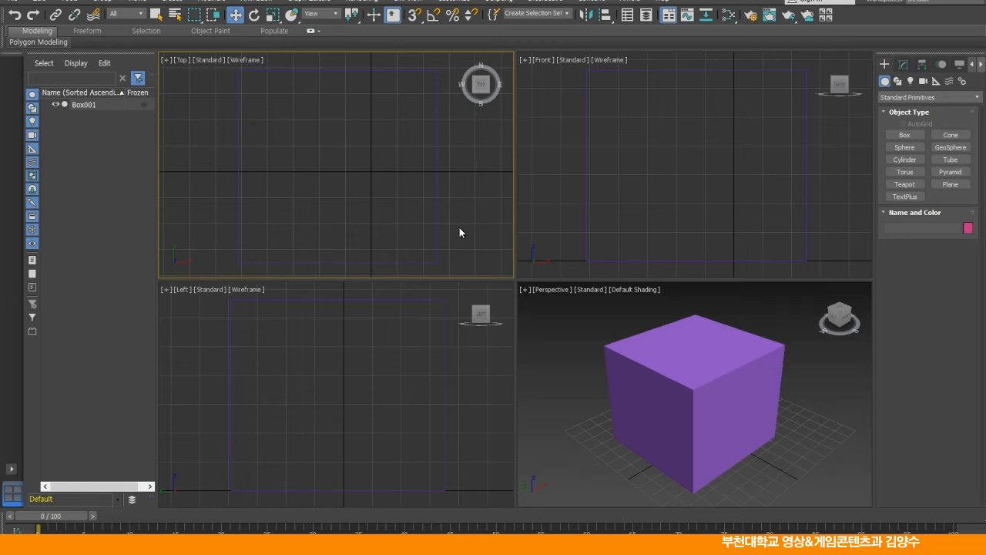
key(F3)
click(560, 206)
key(F3)
click(205, 349)
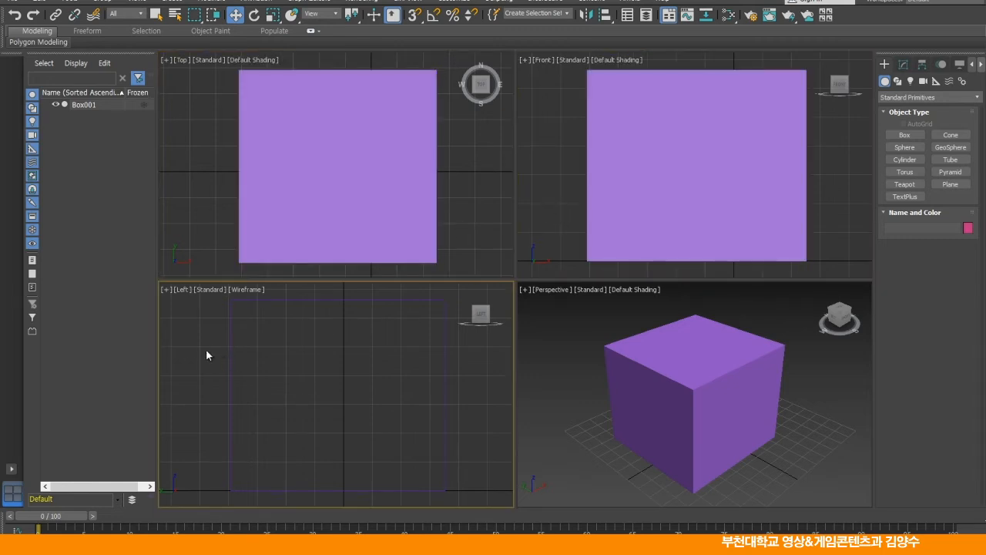
key(F3)
Step: Show edged faces in the Perspective viewport and select the box there
click(571, 343)
click(632, 347)
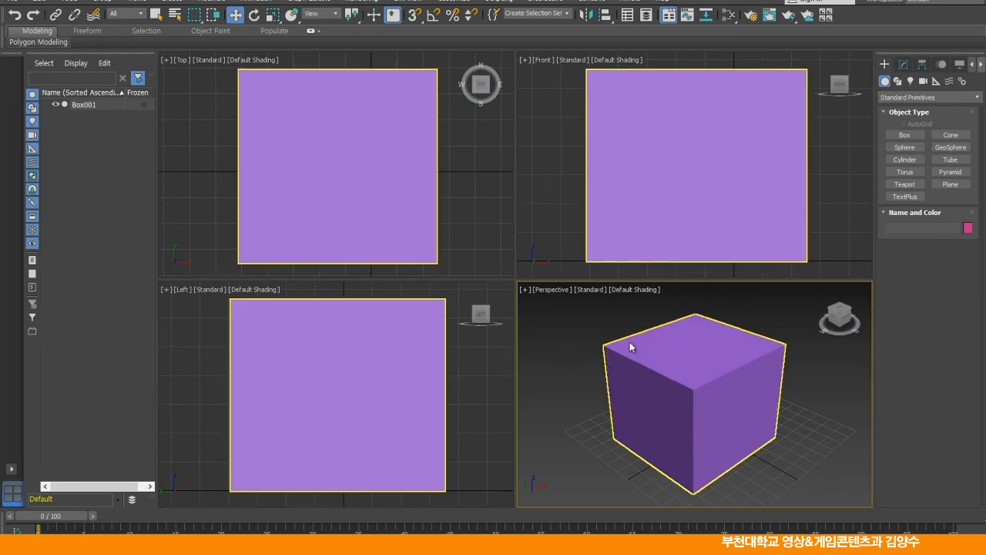
key(F4)
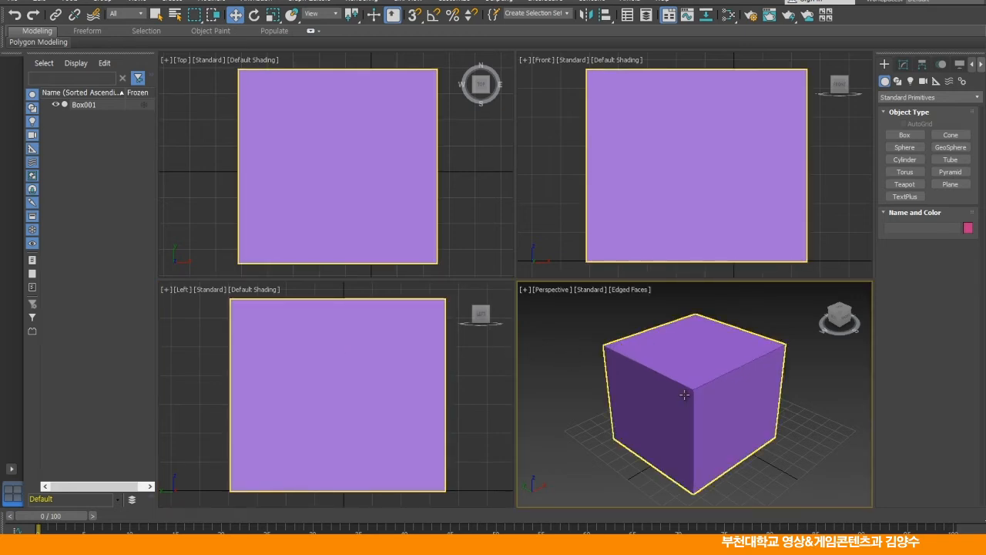
key(ctrl+d)
click(698, 348)
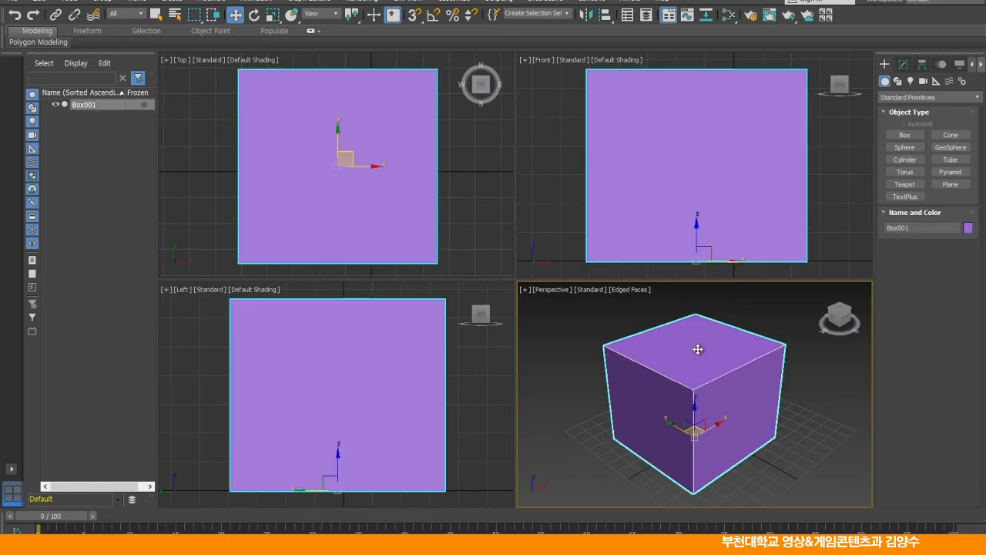
Step: Delete the box and create a pointed cone about 15 in base radius and 40 high in the Top viewport
click(790, 246)
key(Delete)
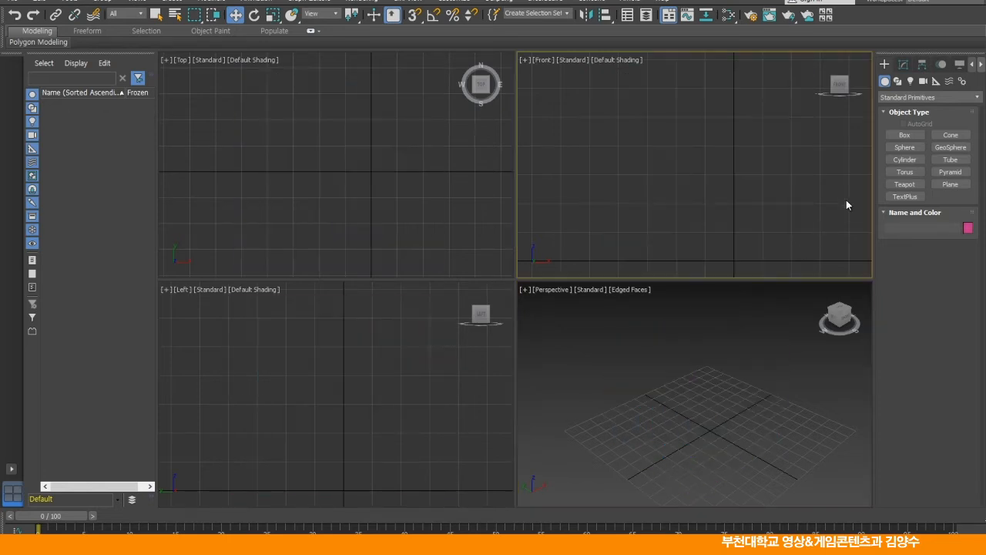
click(951, 135)
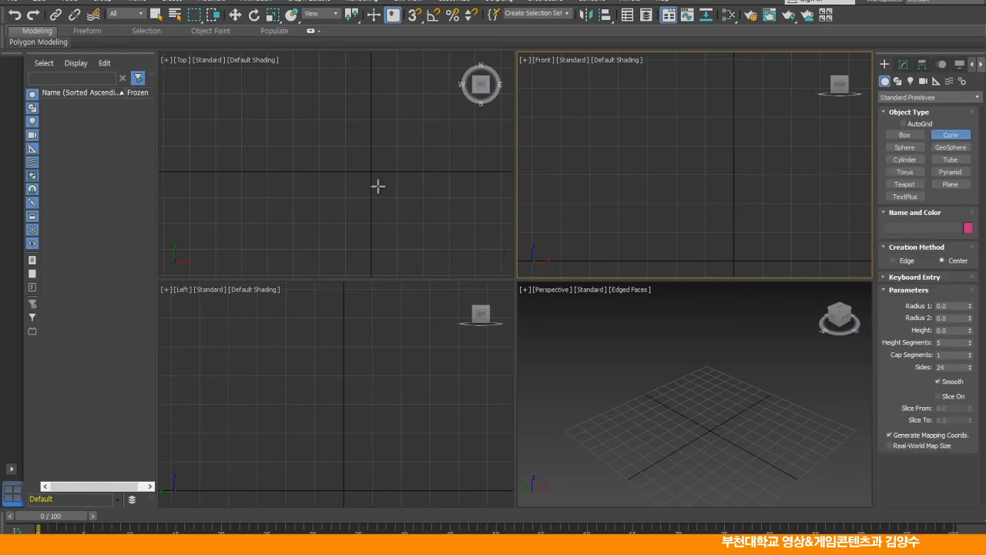
drag(353, 160, 373, 191)
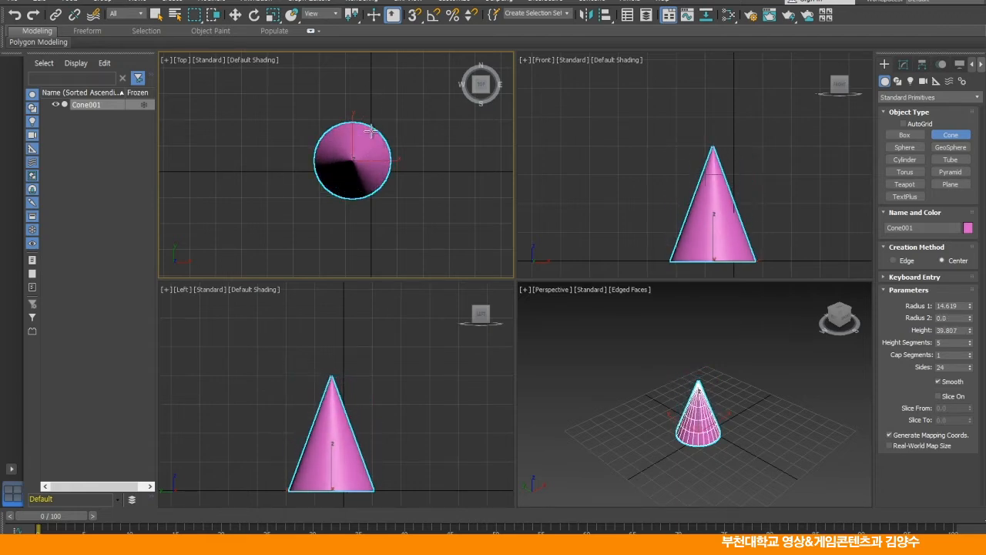
click(388, 284)
right_click(404, 248)
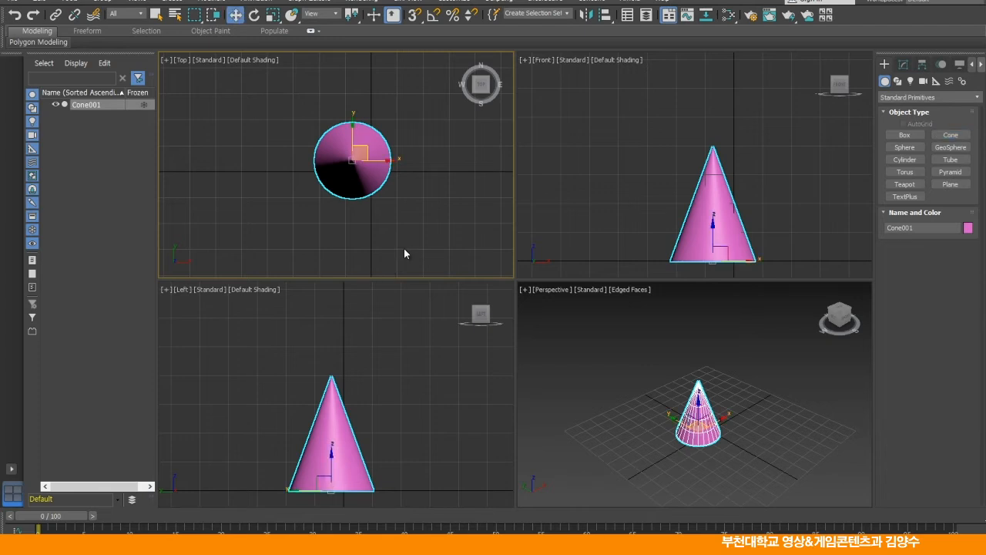
Step: Maximize the Perspective viewport and select the cone
click(558, 347)
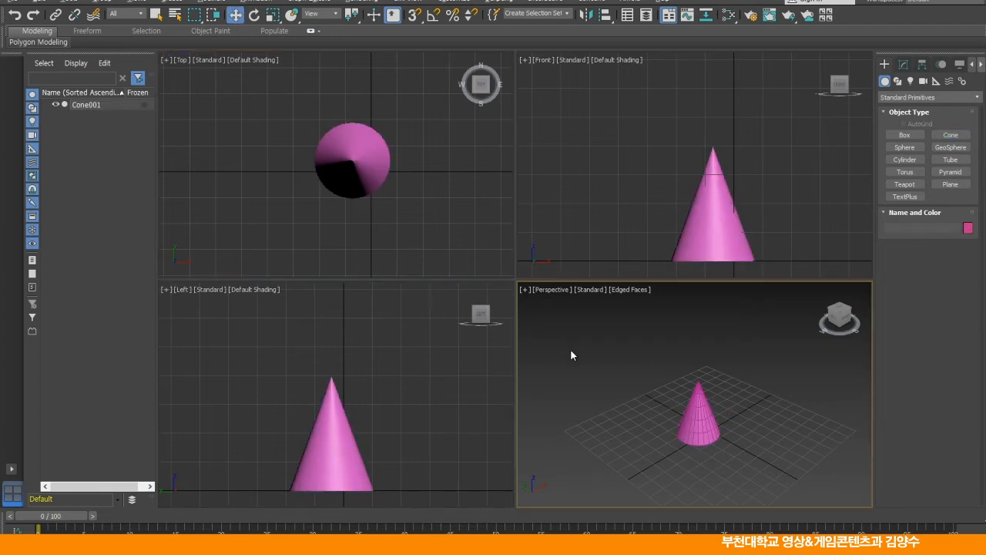
key(alt+w)
scroll(568, 341, up, 8)
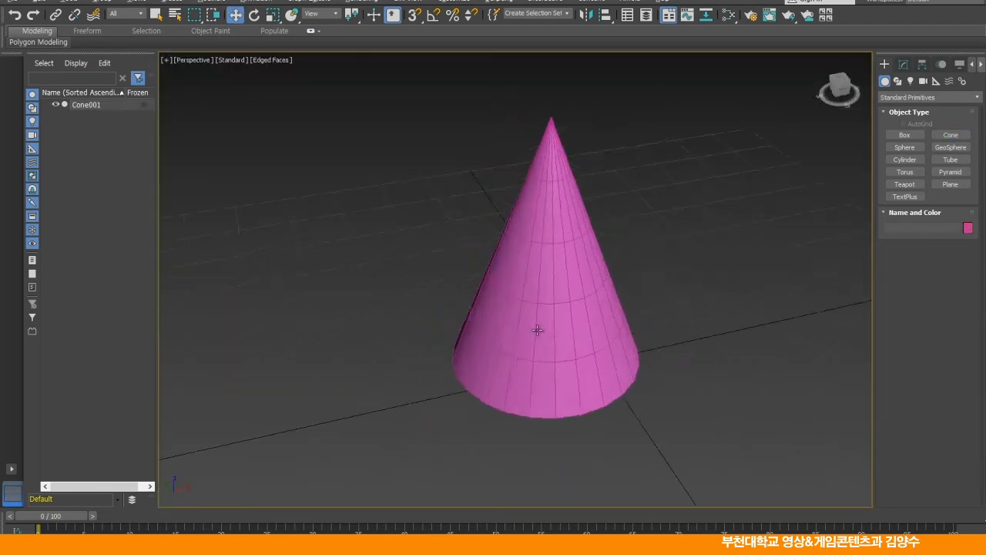
click(536, 312)
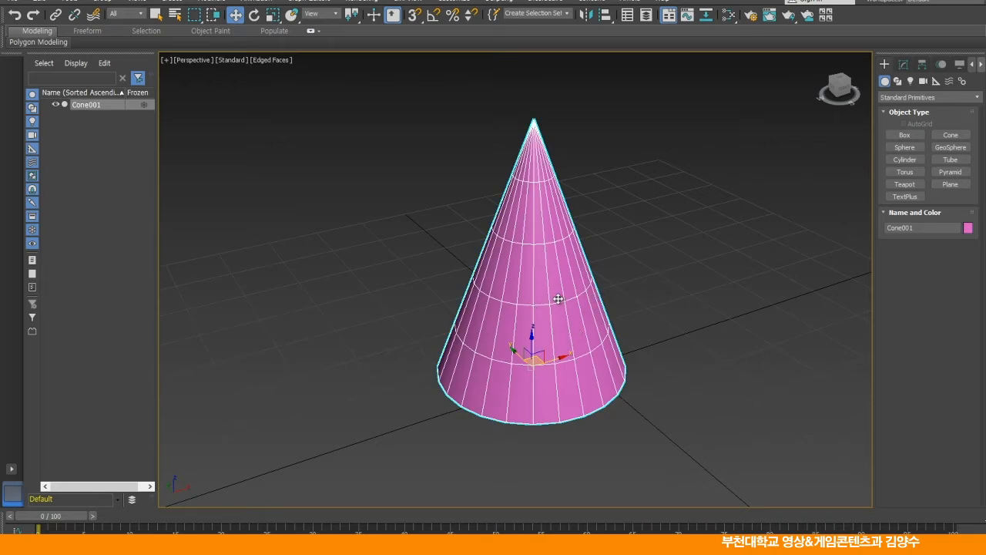
Step: Set the cone's Radius 1 to 15 and its height to 30
click(904, 65)
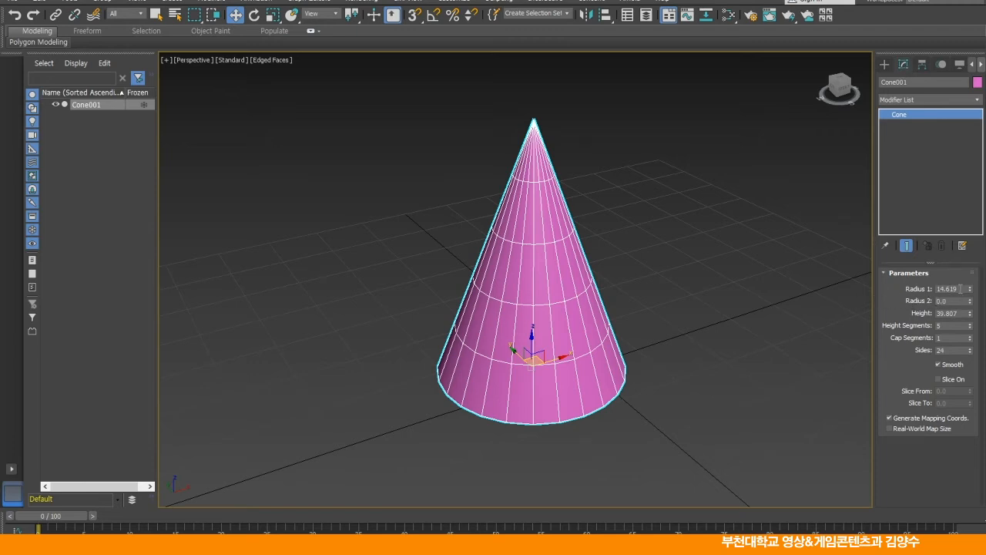
drag(962, 288, 901, 289)
text(15)
key(Return)
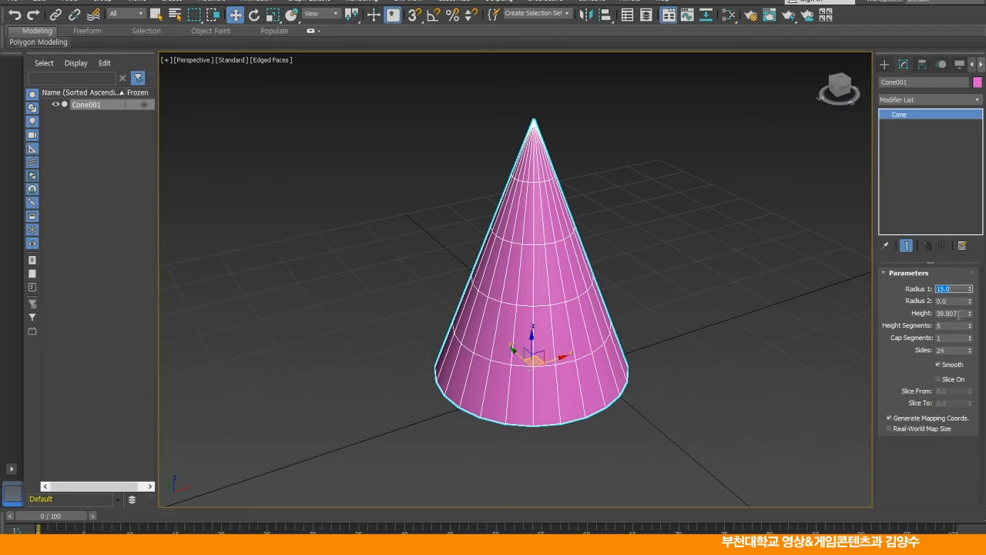
drag(966, 313, 898, 313)
text(30)
key(Return)
scroll(669, 360, up, 3)
middle_drag(668, 360, 720, 385)
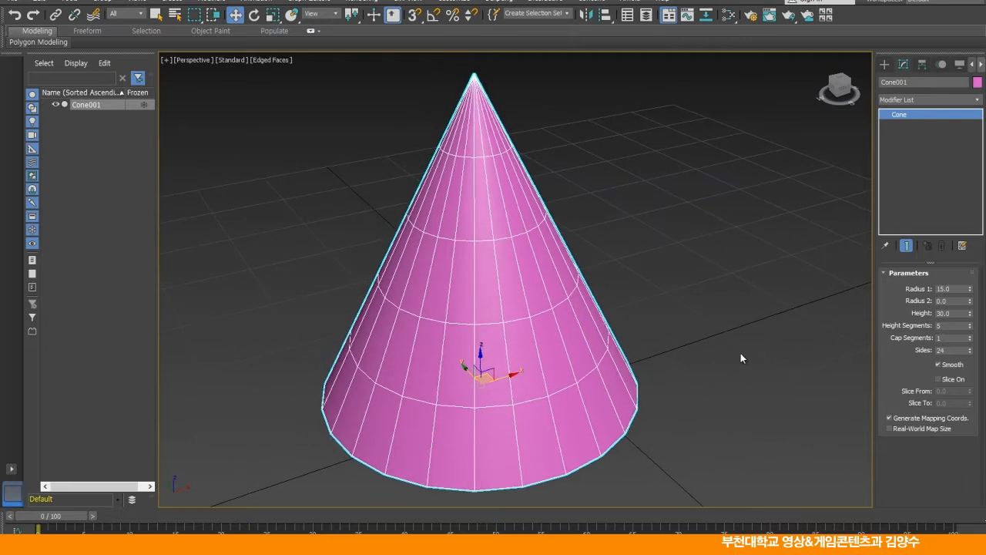
Step: Change the cone's object colour to blue
click(977, 82)
click(541, 258)
click(551, 345)
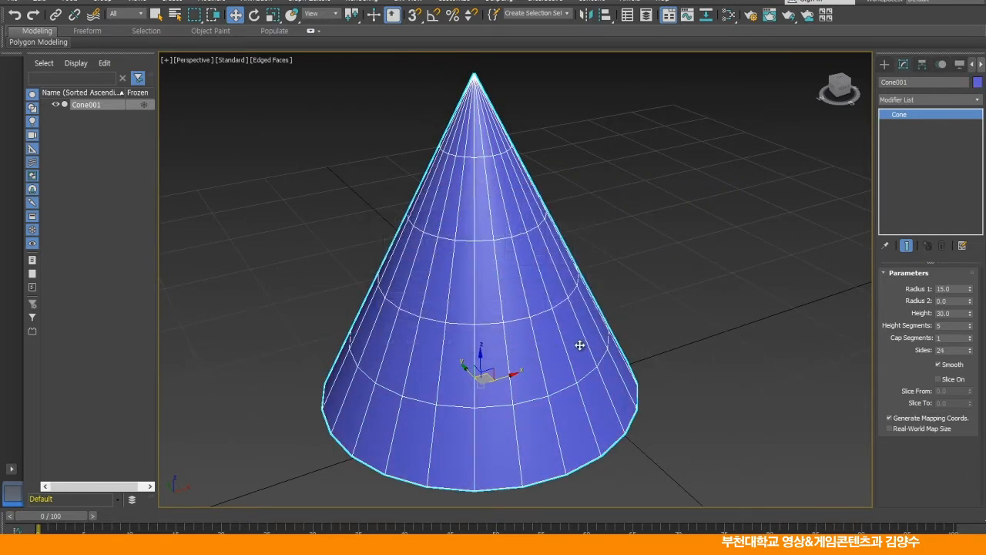
Step: Delete the blue cone from the scene
click(648, 325)
click(515, 340)
key(Delete)
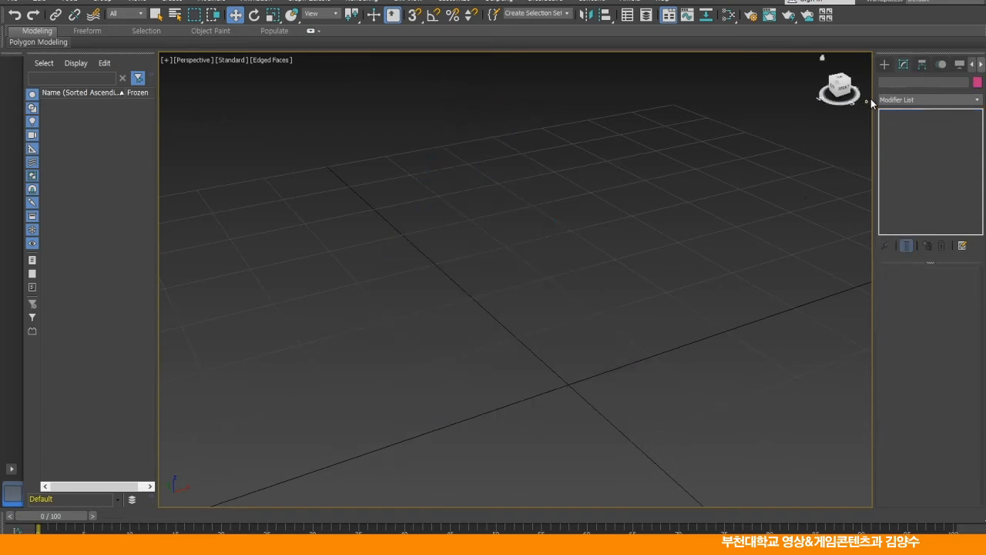
Step: Create a sphere about 38 in radius centred on the grid origin in the Perspective viewport
click(885, 65)
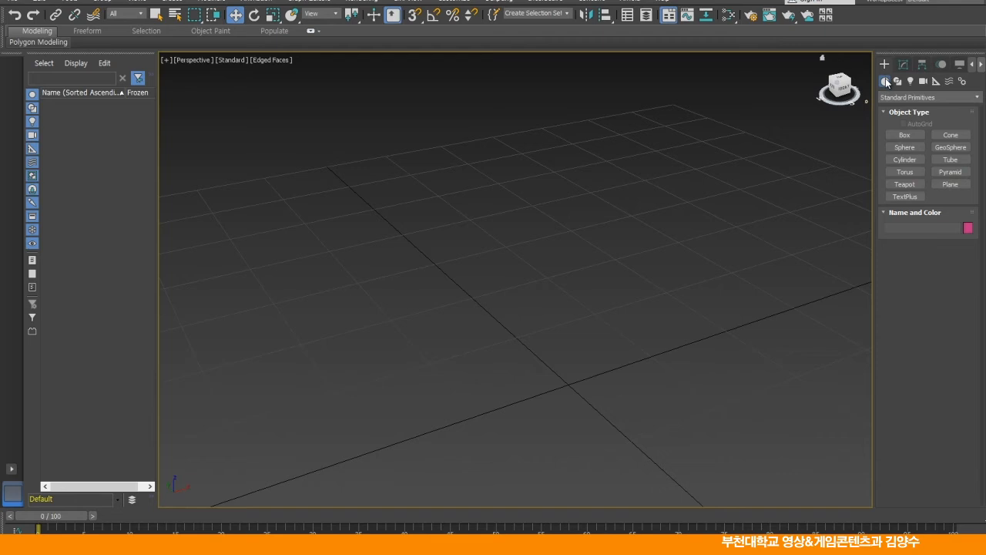
click(907, 147)
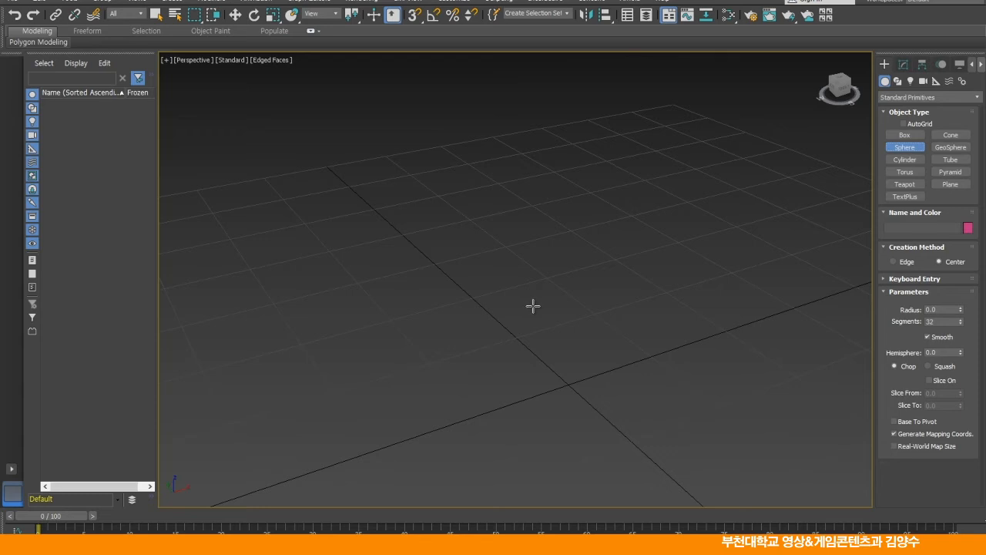
scroll(534, 306, down, 5)
drag(516, 279, 552, 351)
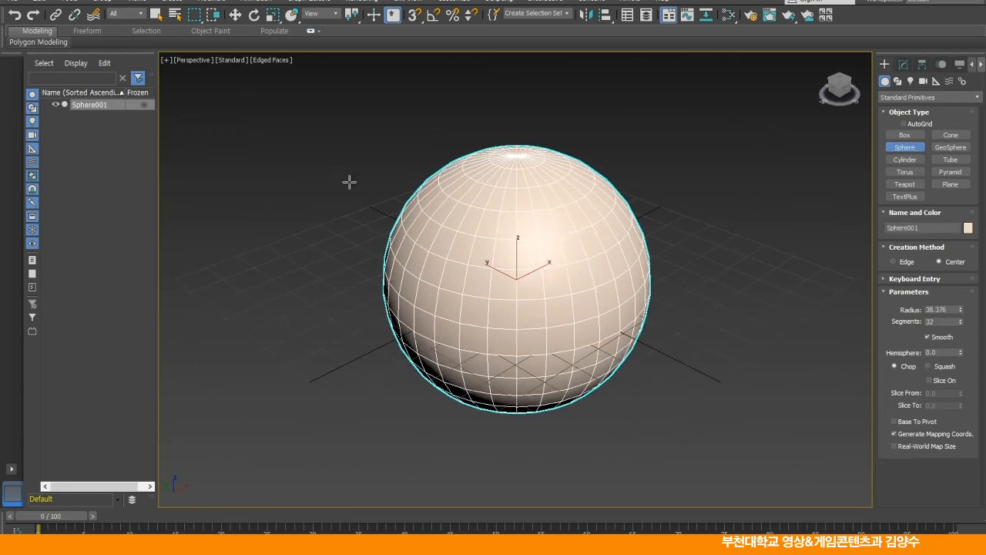
click(235, 15)
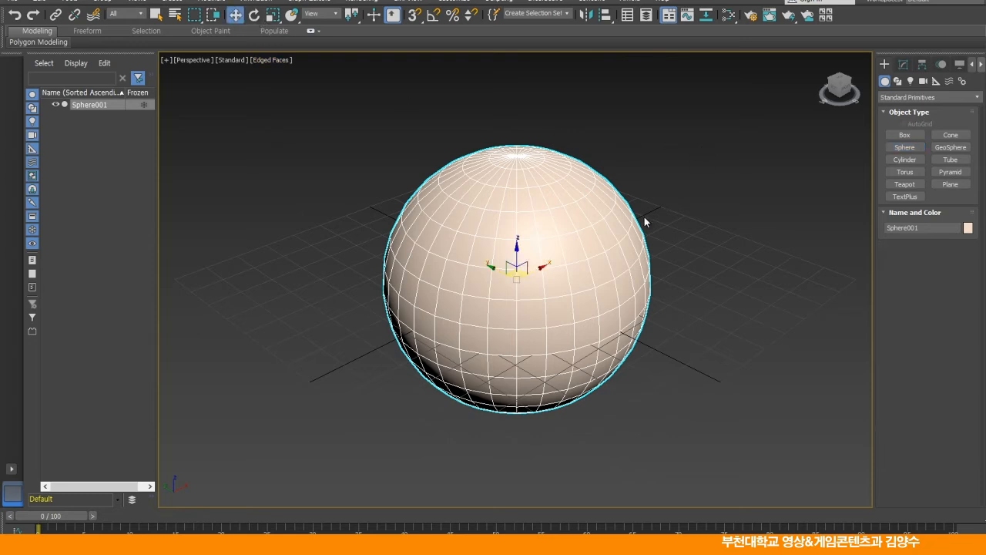
Step: Delete the sphere and create a cylinder about 26 in radius and 56 high at the grid origin
key(Delete)
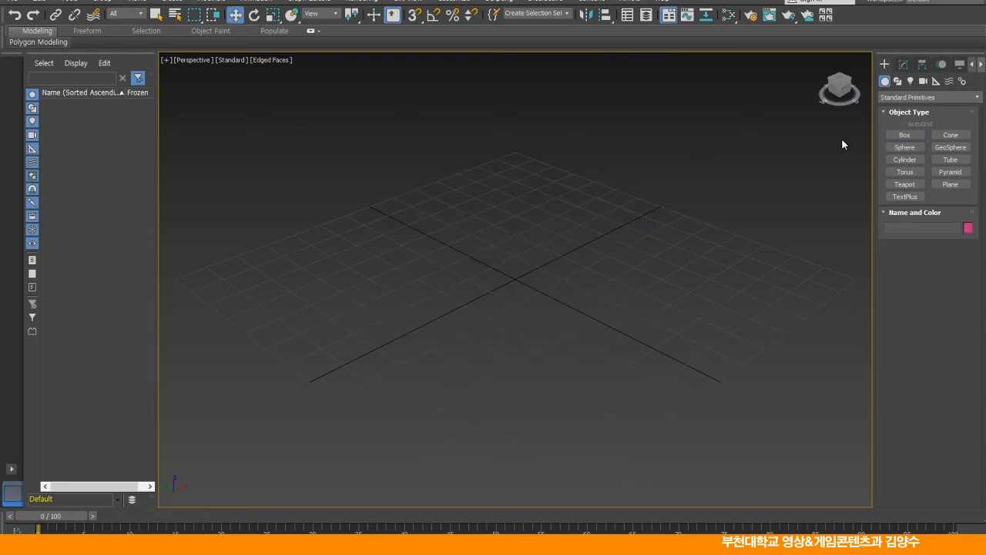
click(906, 159)
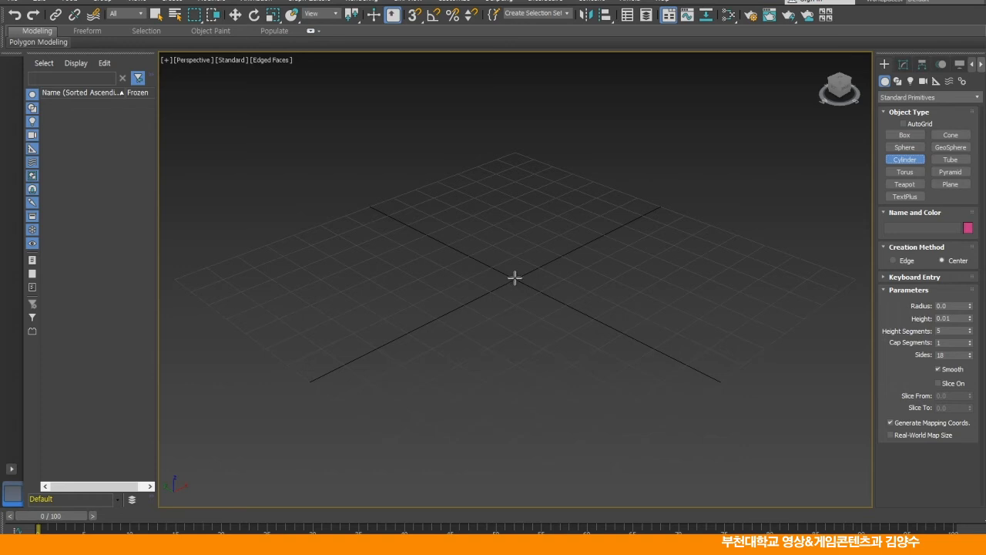
drag(514, 280, 545, 326)
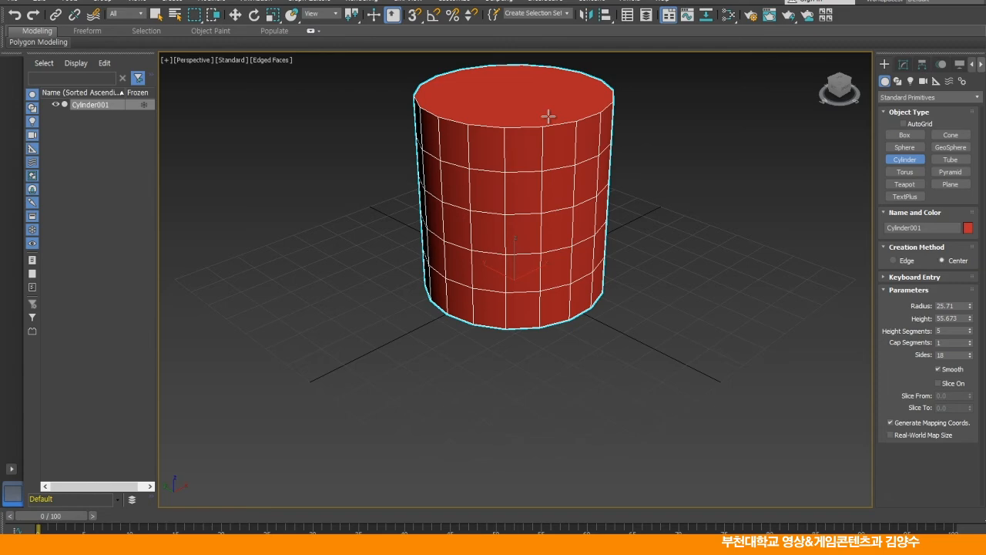
middle_drag(578, 203, 574, 273)
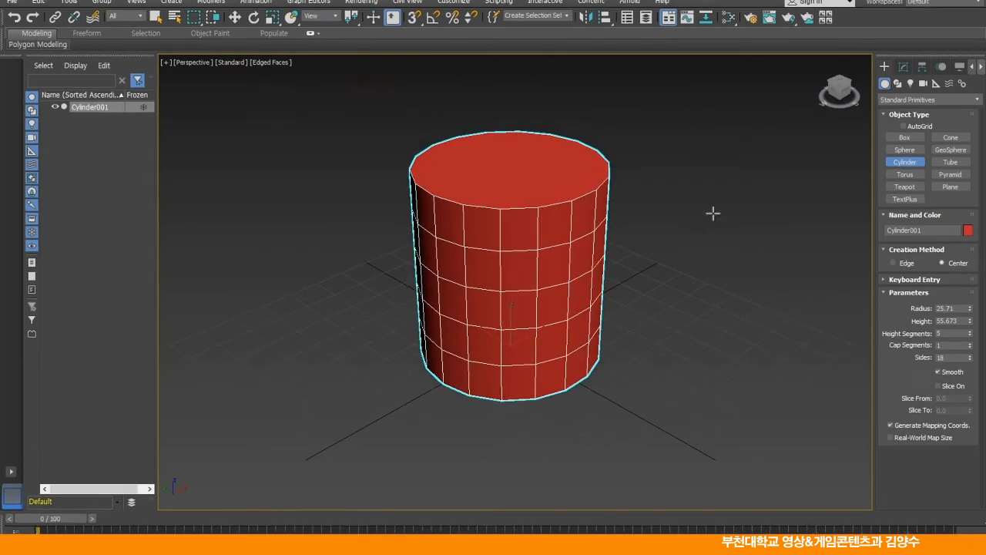
Step: Change the cylinder's object colour to light blue and finish creating cylinders
click(968, 230)
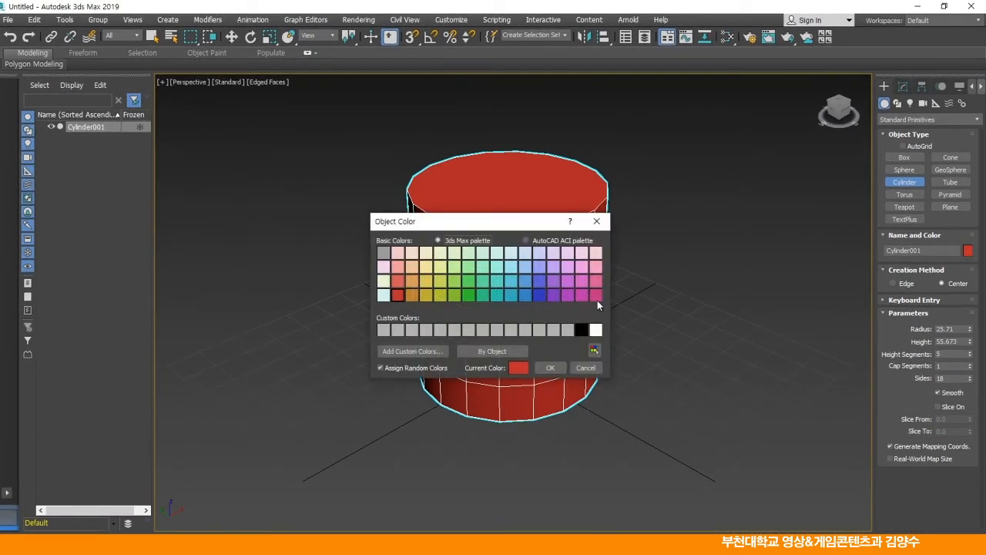
click(525, 282)
click(551, 367)
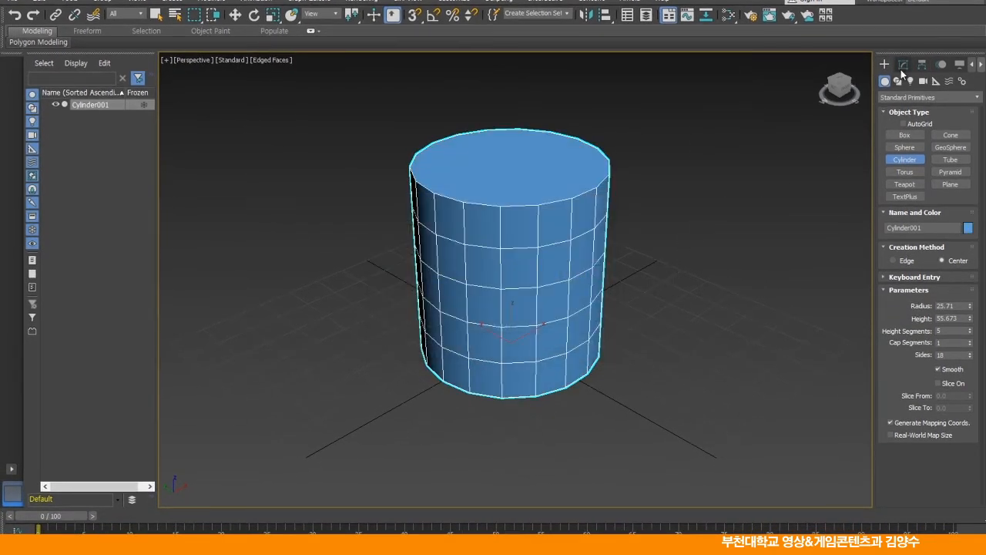
key(w)
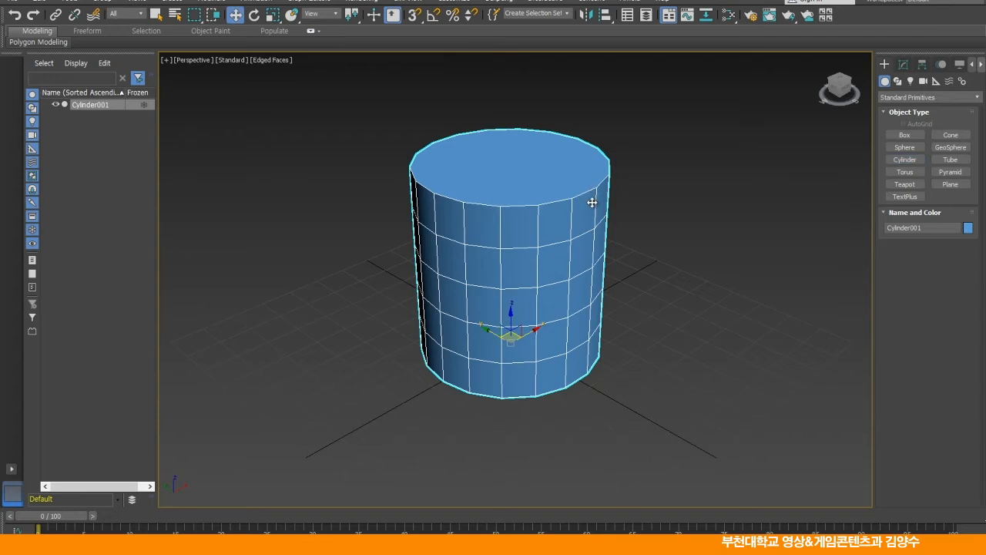
Step: Delete the cylinder, and create and select a teapot about 33 in radius at the grid origin
key(Delete)
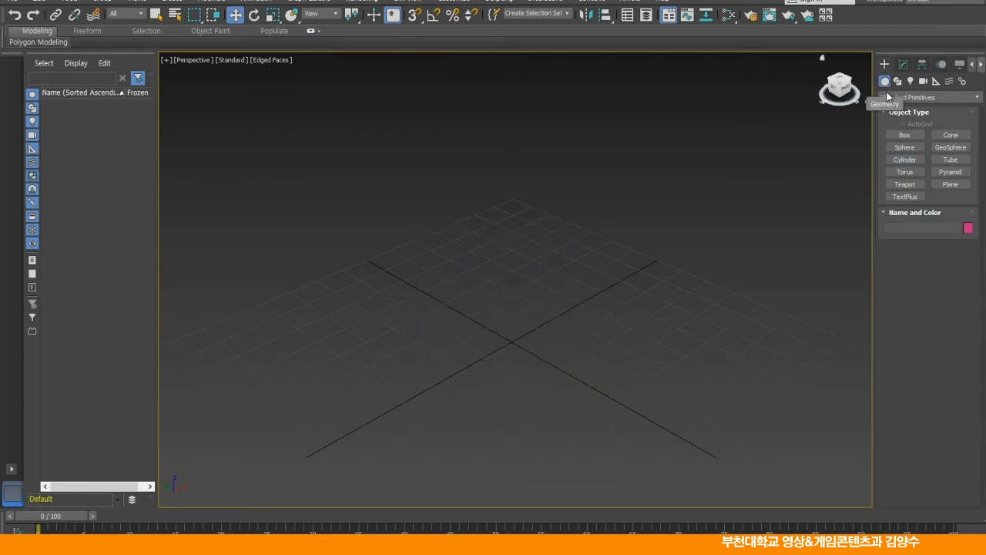
click(905, 184)
drag(511, 343, 564, 404)
right_click(740, 261)
click(737, 262)
click(598, 285)
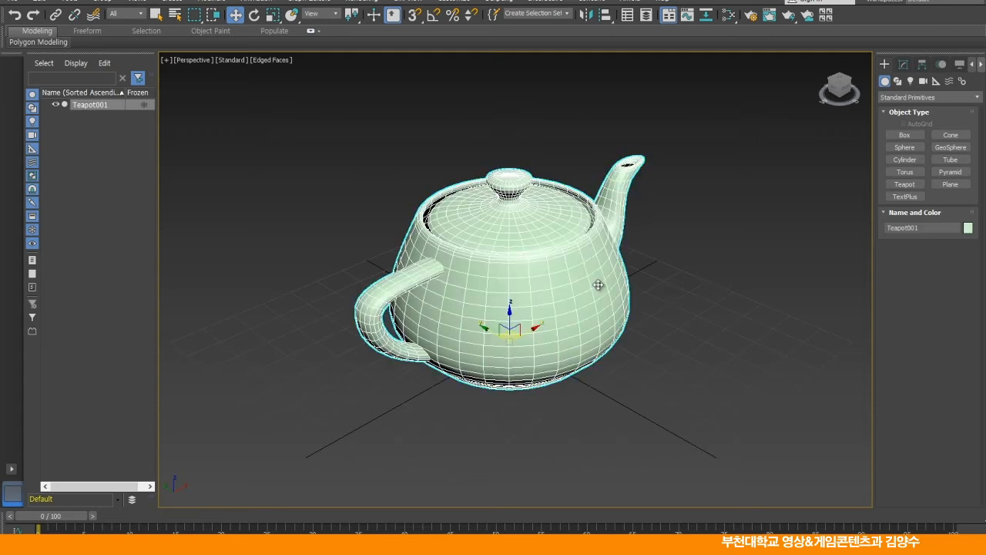
Step: Change the teapot's object colour to deep pink and deselect it
click(906, 65)
click(977, 82)
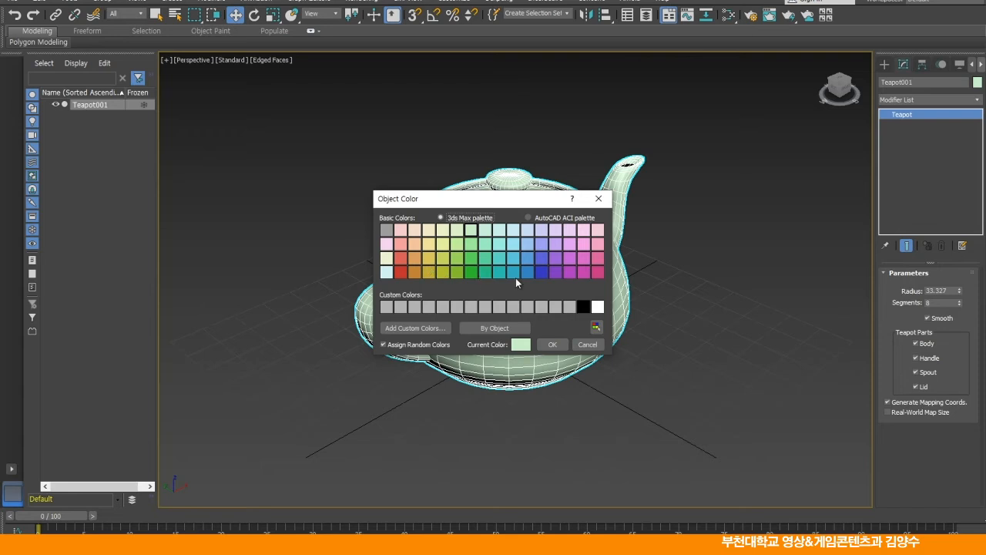
click(599, 272)
click(552, 345)
click(618, 342)
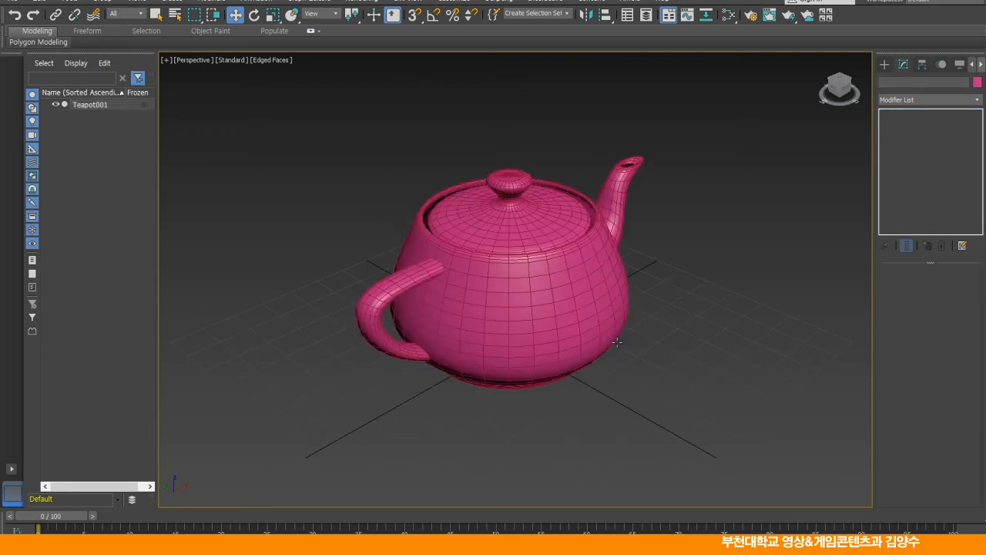
Step: Select the pink teapot and set its radius to 50
click(580, 303)
scroll(579, 306, up, 2)
scroll(582, 313, down, 2)
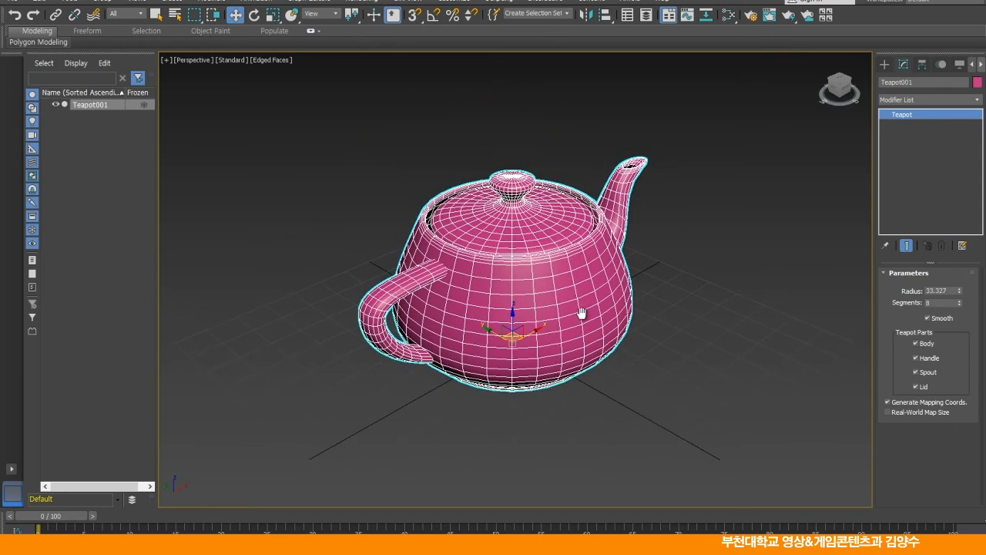
double_click(951, 291)
text(50)
key(Return)
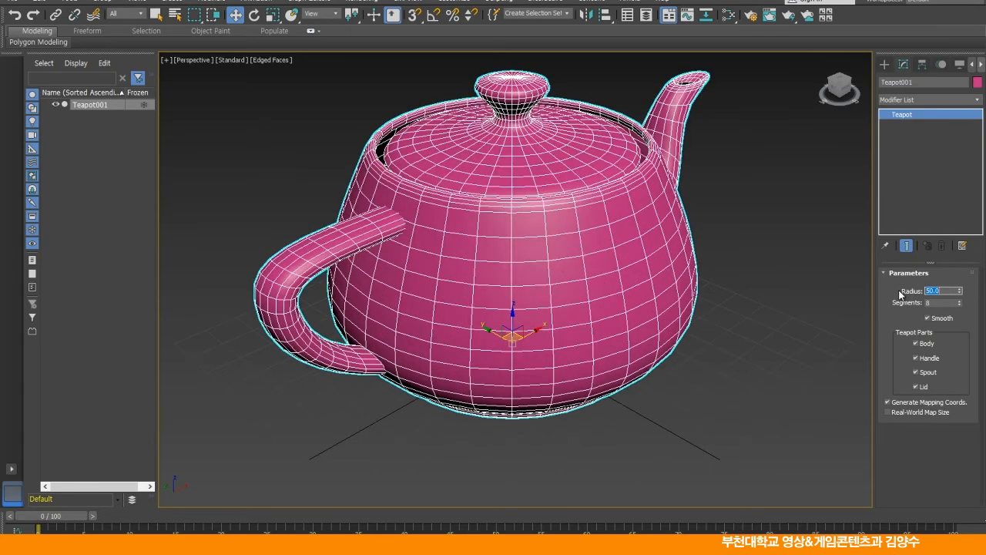
Step: Try segment counts of 4 and 12 on the teapot, and return the count to 8
middle_drag(702, 267, 701, 288)
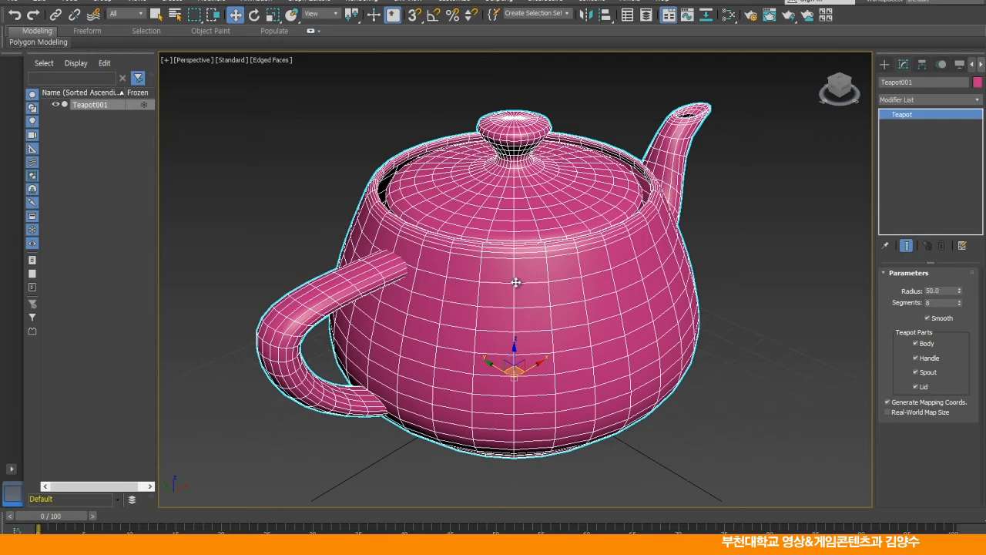
double_click(932, 304)
text(4)
key(Return)
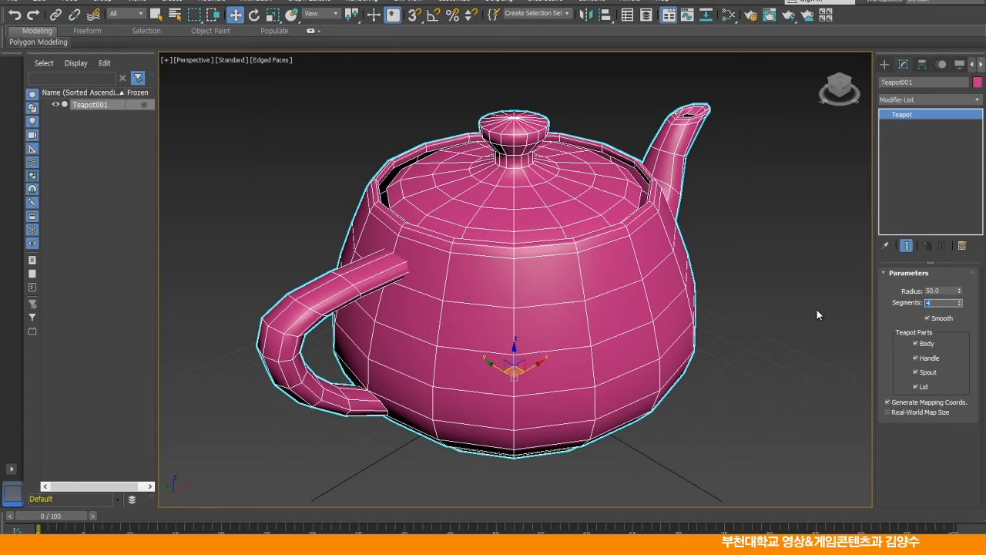
text(12)
key(Return)
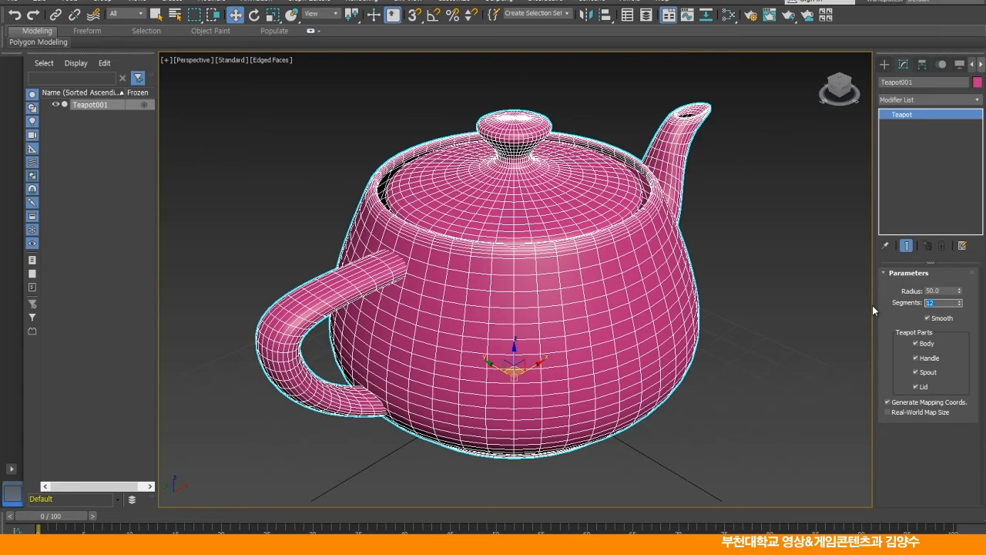
text(8)
key(Return)
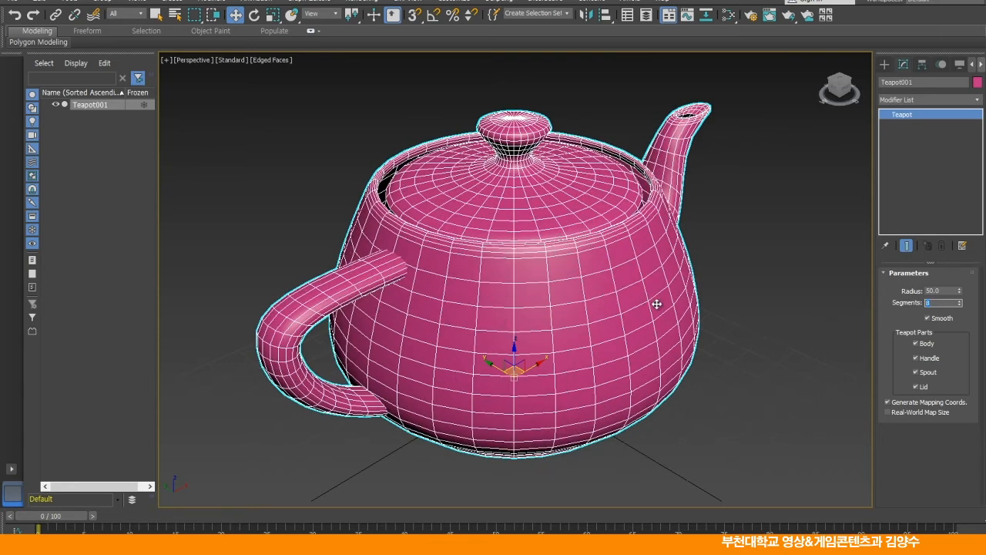
Step: Delete the teapot and switch the geometry creation category to Extended Primitives
click(674, 285)
key(Delete)
click(884, 64)
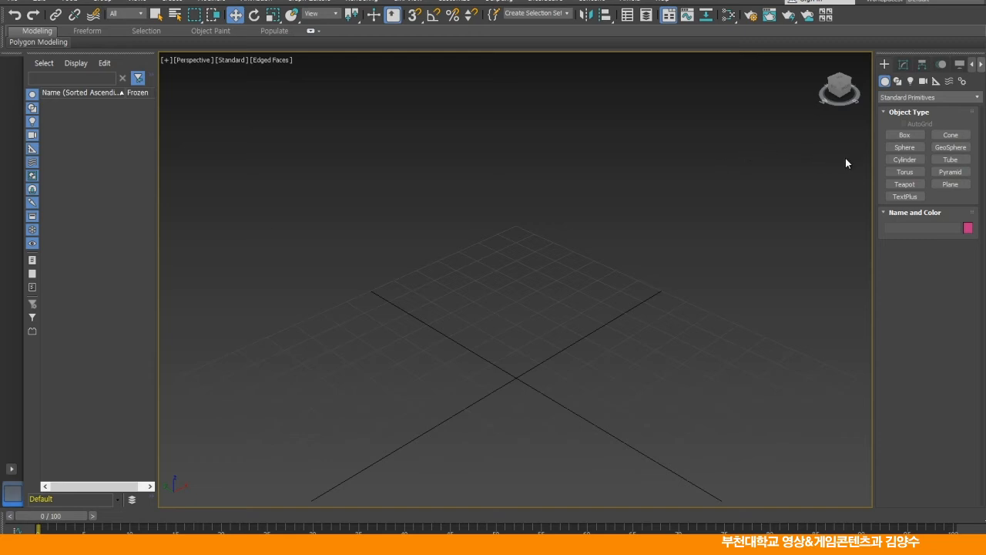
click(913, 97)
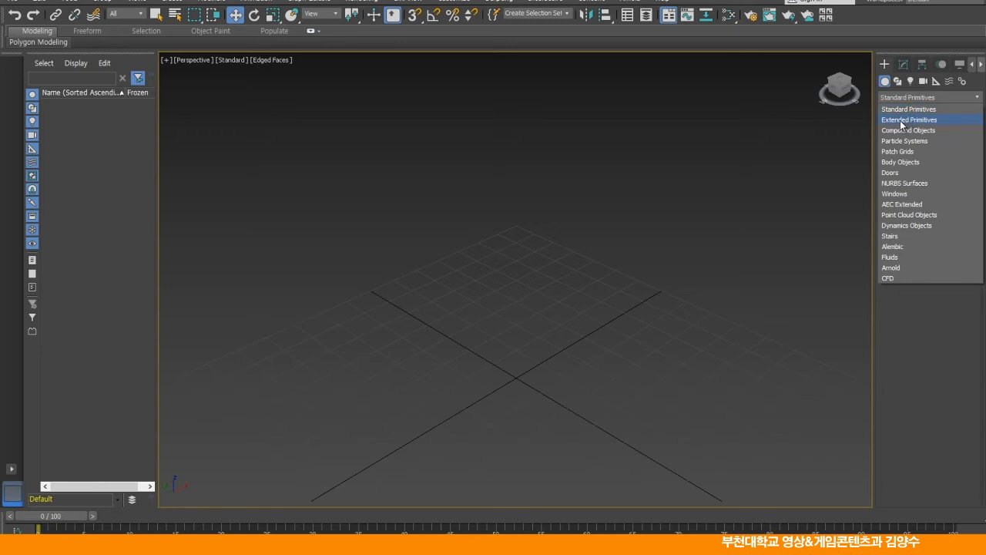
click(901, 121)
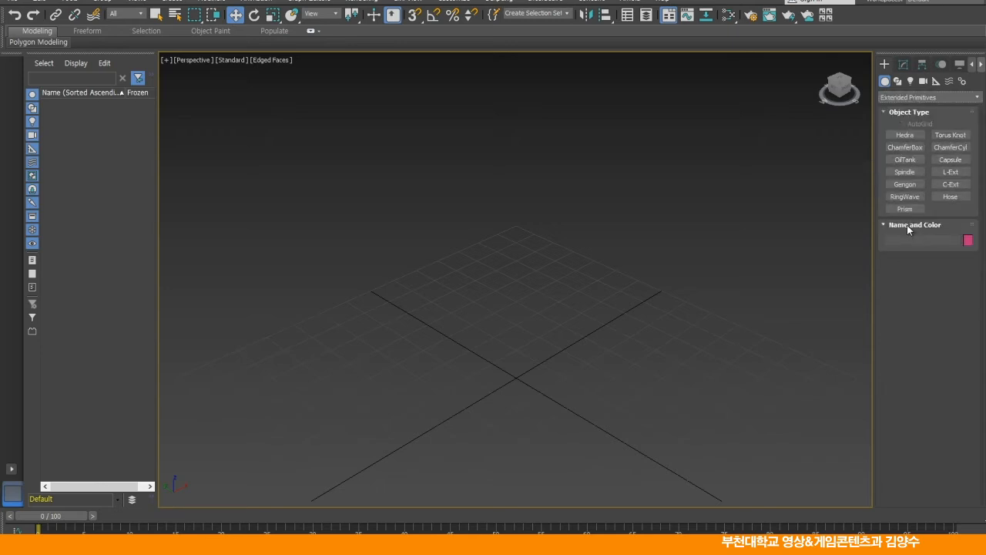
Step: Create a capsule about 14 in radius and 60 high near the grid origin and finish creating capsules
click(951, 159)
drag(537, 332, 550, 348)
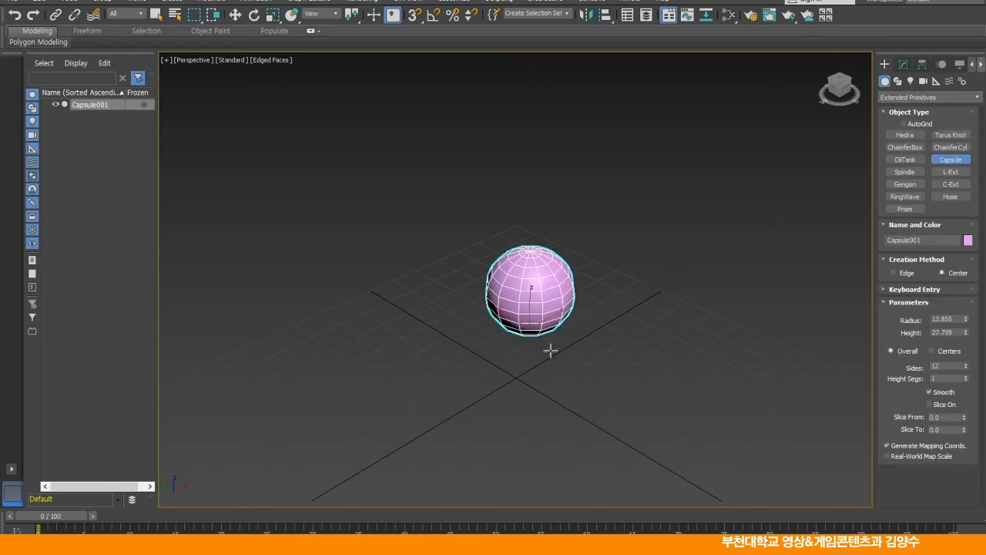
click(550, 245)
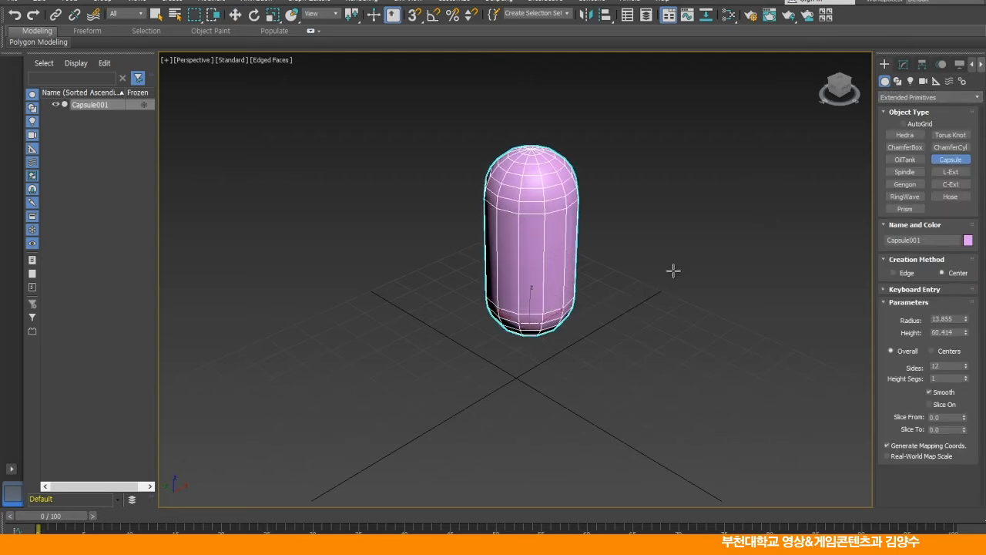
click(234, 15)
Step: Delete the capsule and create a torus knot about 23 in radius with a cross-section radius of about 7
key(Delete)
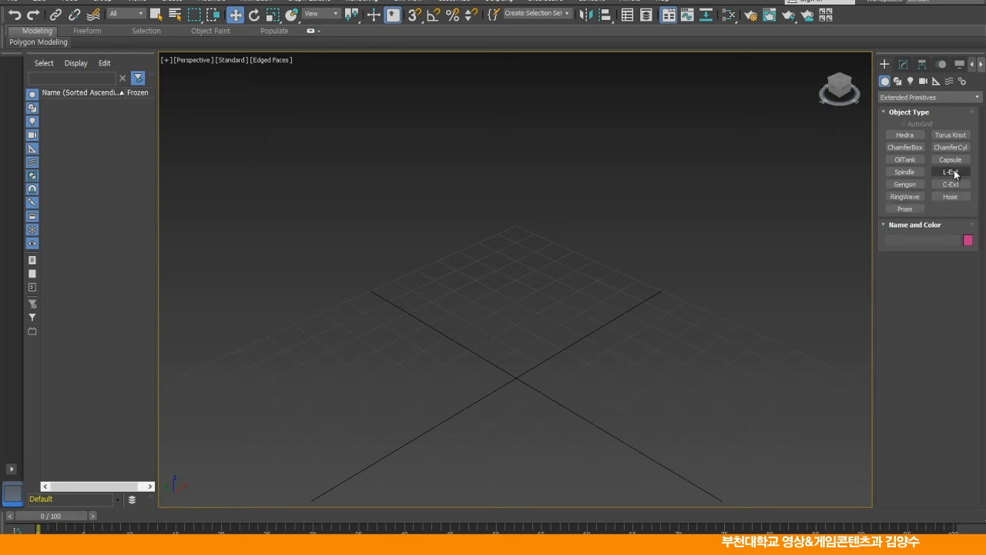
click(951, 135)
drag(522, 352, 582, 376)
click(566, 340)
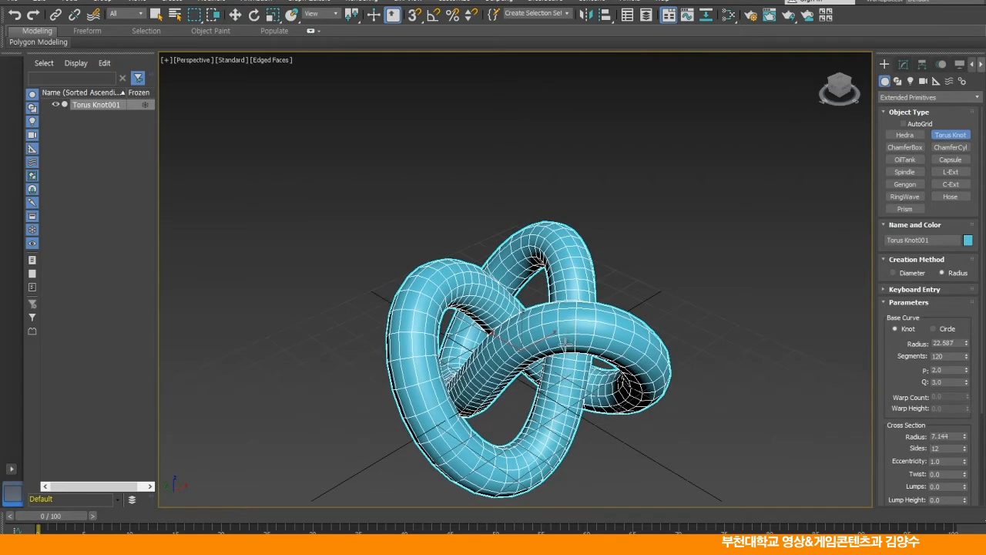
key(w)
middle_drag(595, 401, 595, 343)
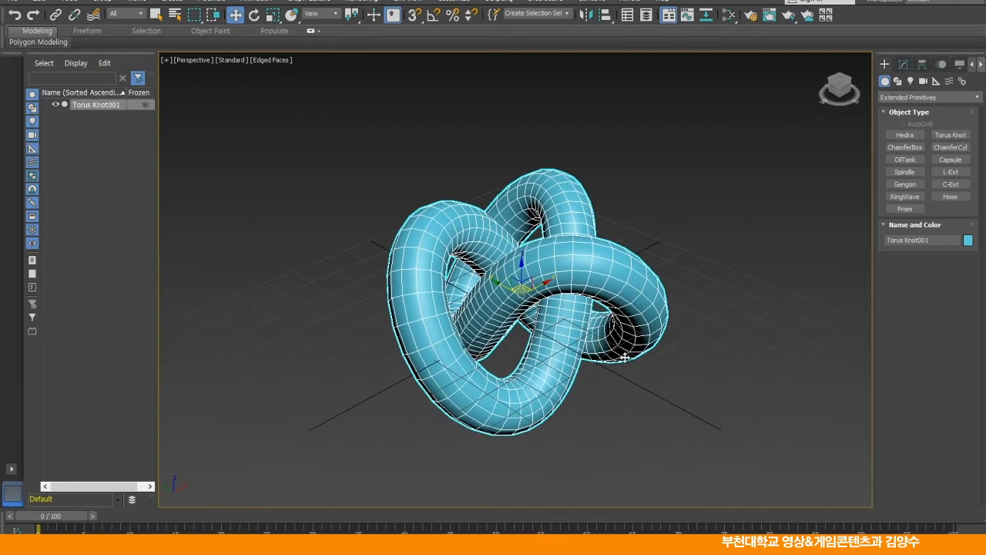
Step: Delete the torus knot, view the Compound Objects category, and return to Standard Primitives
key(Delete)
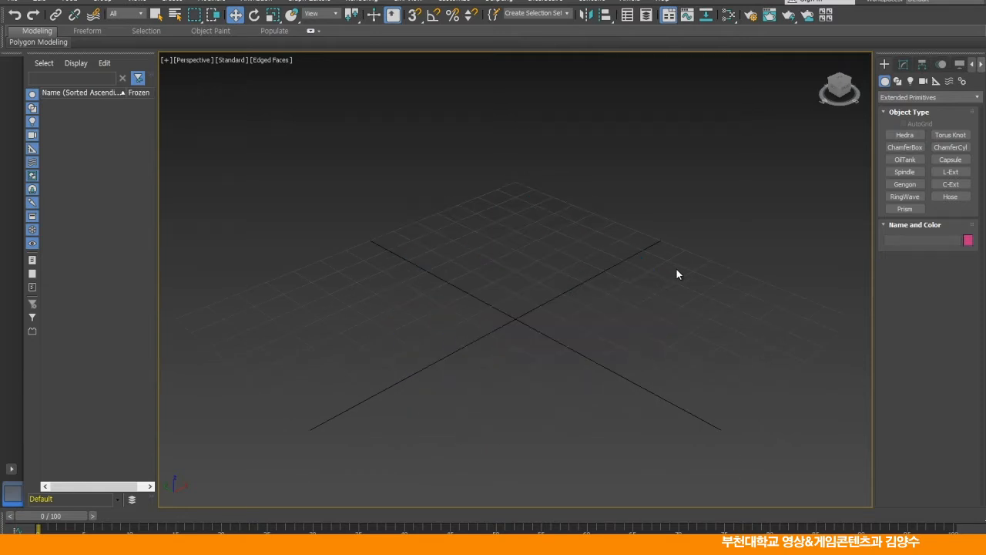
click(906, 99)
click(906, 129)
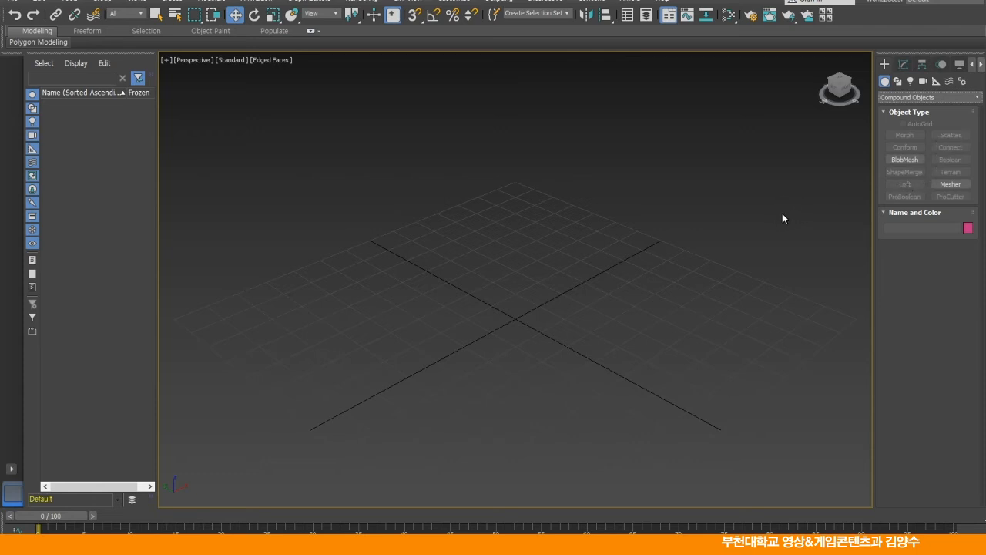
click(897, 98)
click(897, 109)
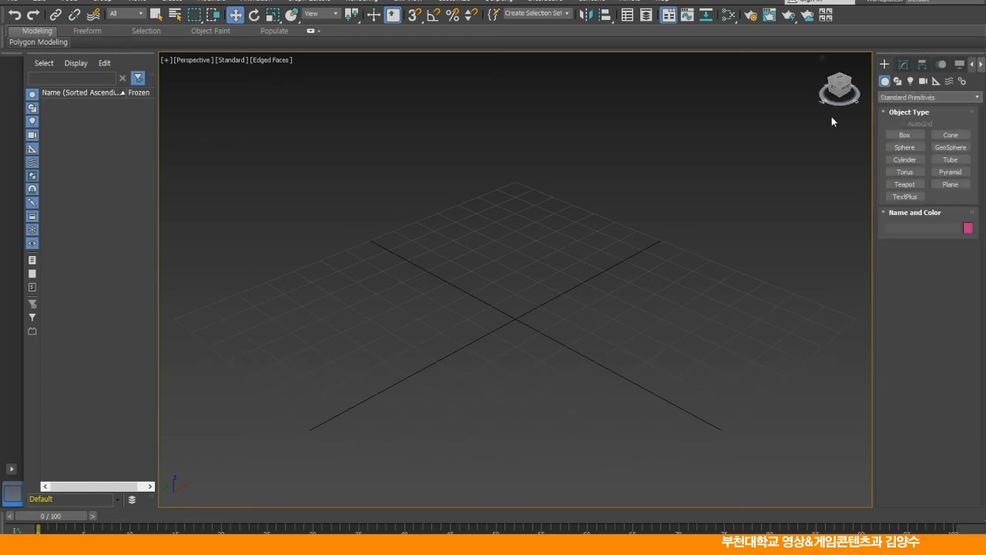
Step: Create a teapot about 31 in radius at the grid origin
click(904, 184)
drag(516, 318, 565, 378)
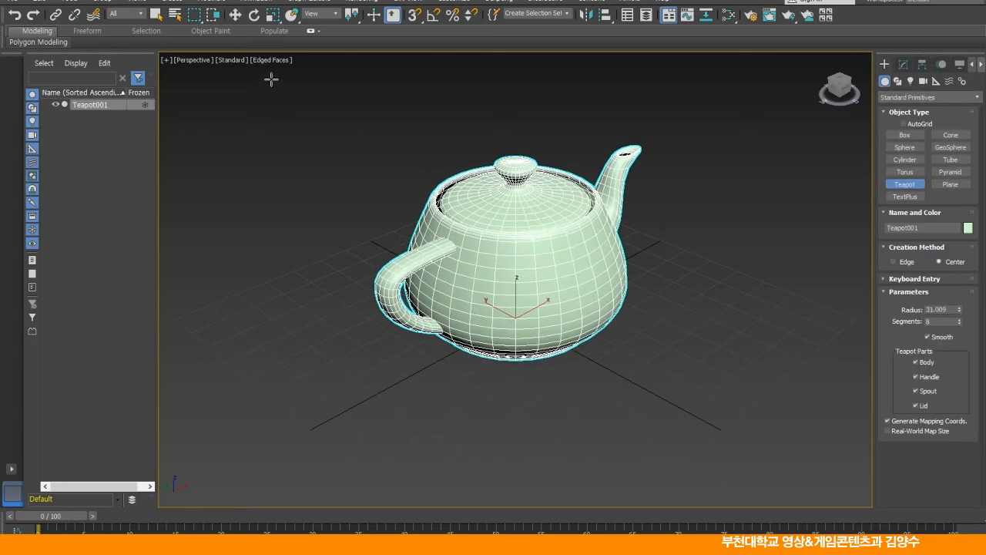
key(w)
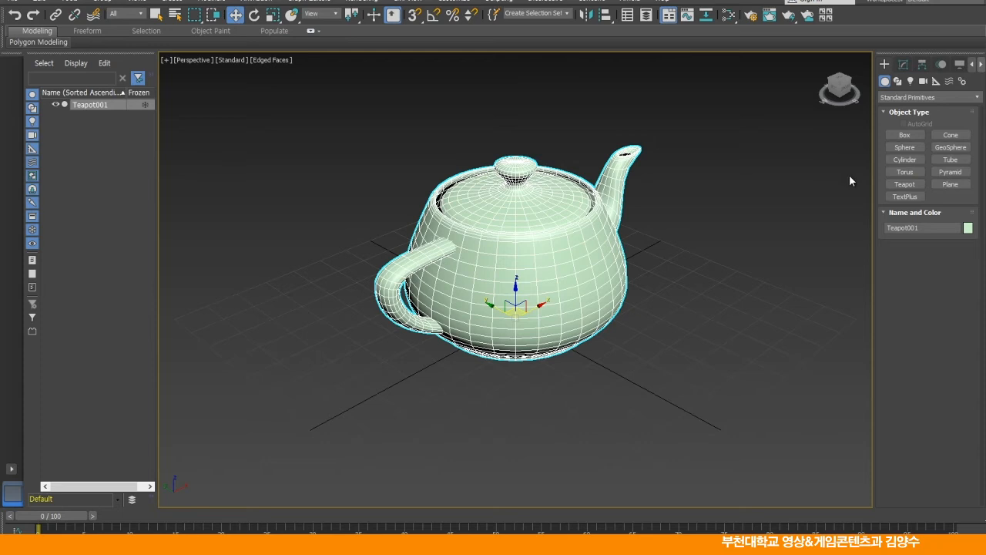
Step: Create a small box about 3.5 long, 3.7 wide and 2.6 high beyond the teapot's spout
click(905, 135)
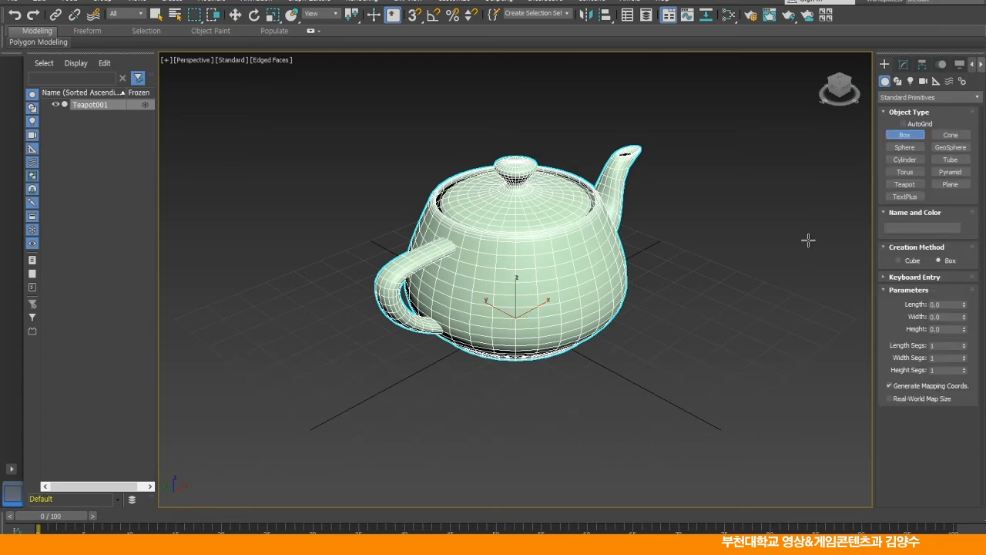
drag(742, 242, 744, 243)
click(743, 242)
click(743, 239)
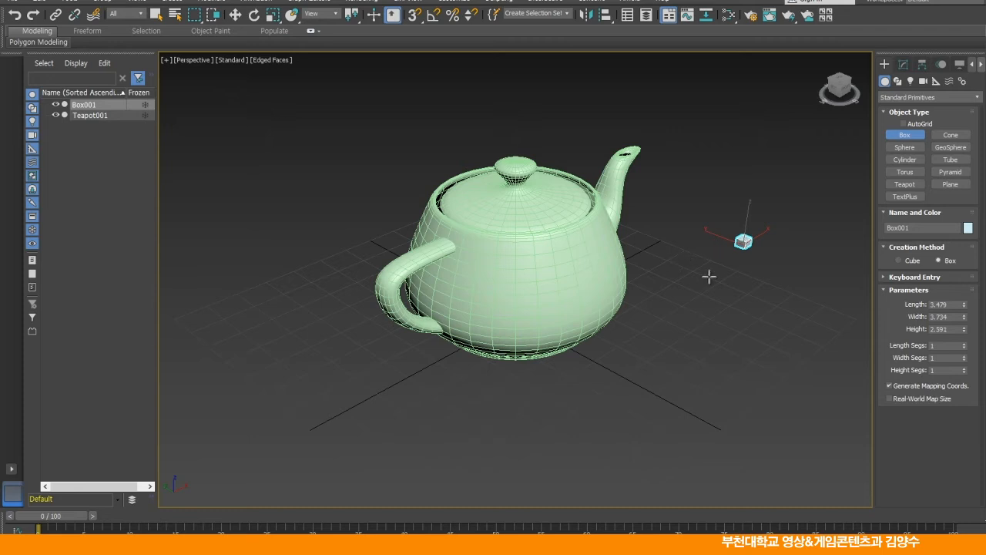
click(235, 14)
Step: Change the teapot's object colour to medium blue and reselect it for a closer look
click(511, 255)
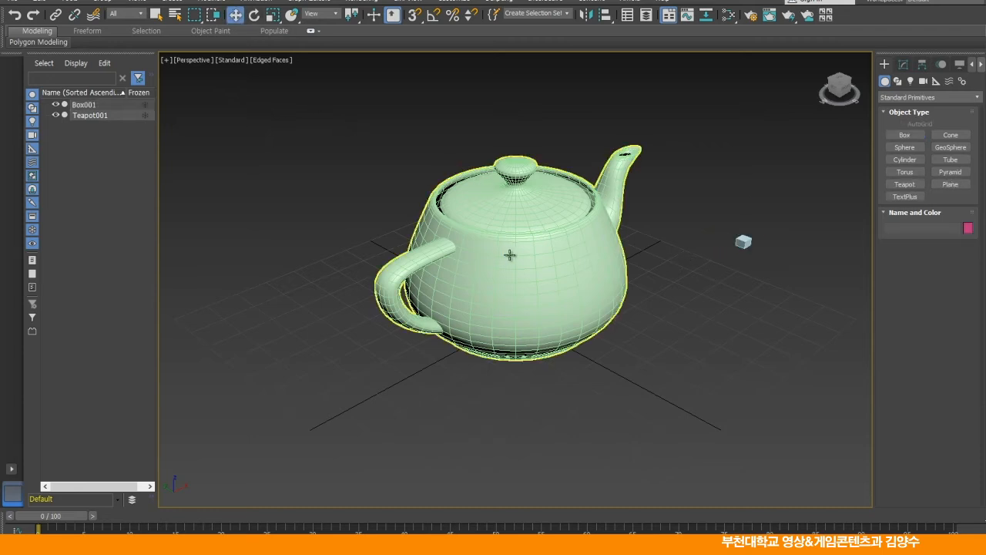
click(903, 64)
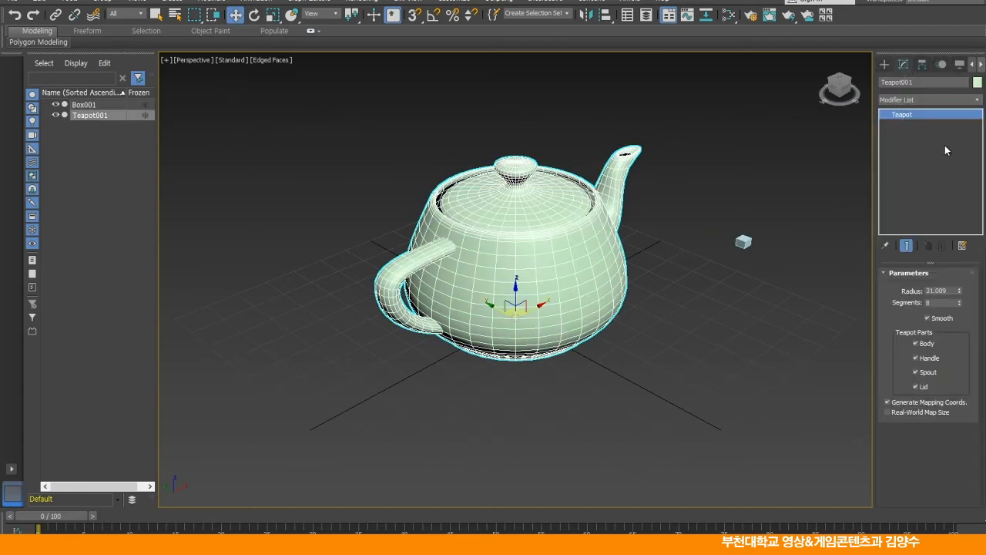
click(977, 82)
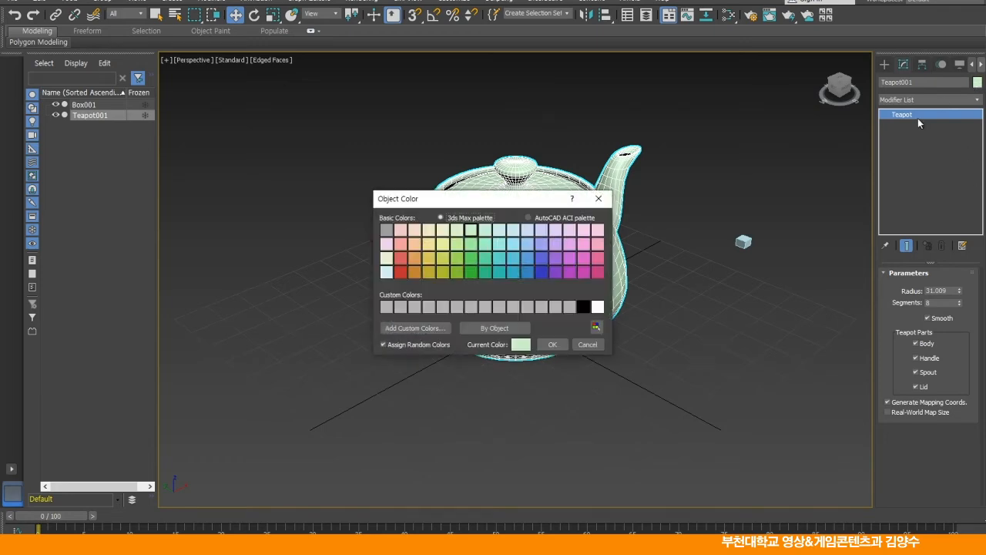
click(543, 259)
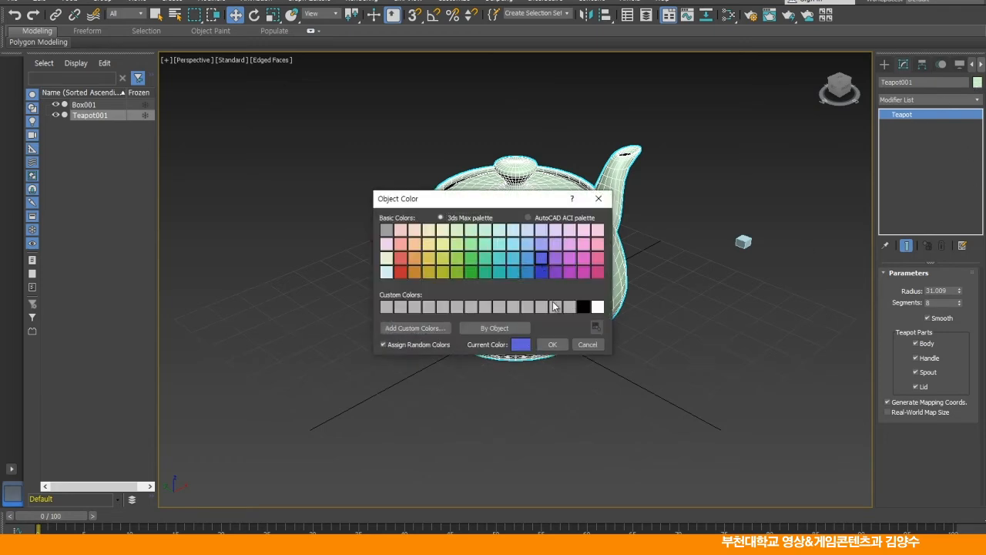
click(553, 345)
click(686, 338)
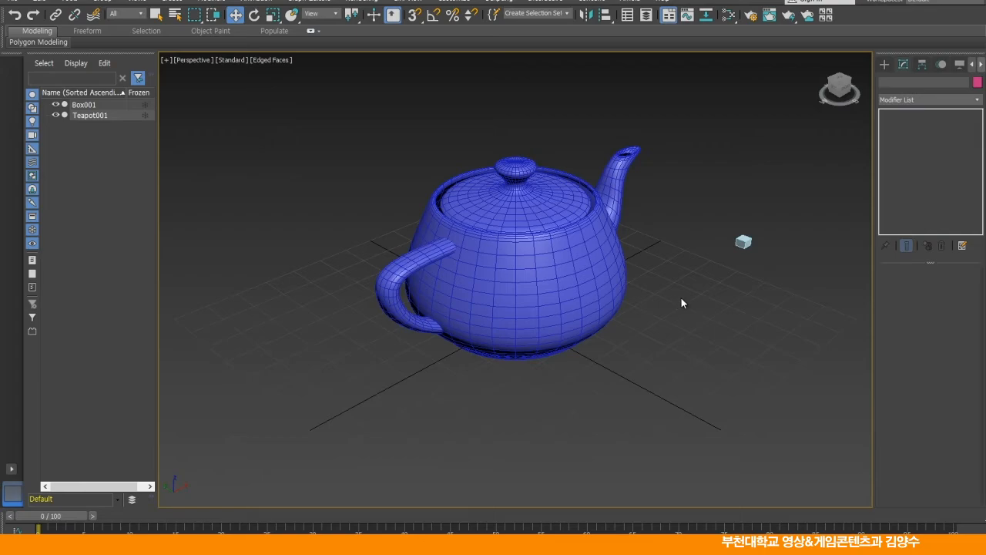
click(581, 275)
scroll(570, 289, up, 4)
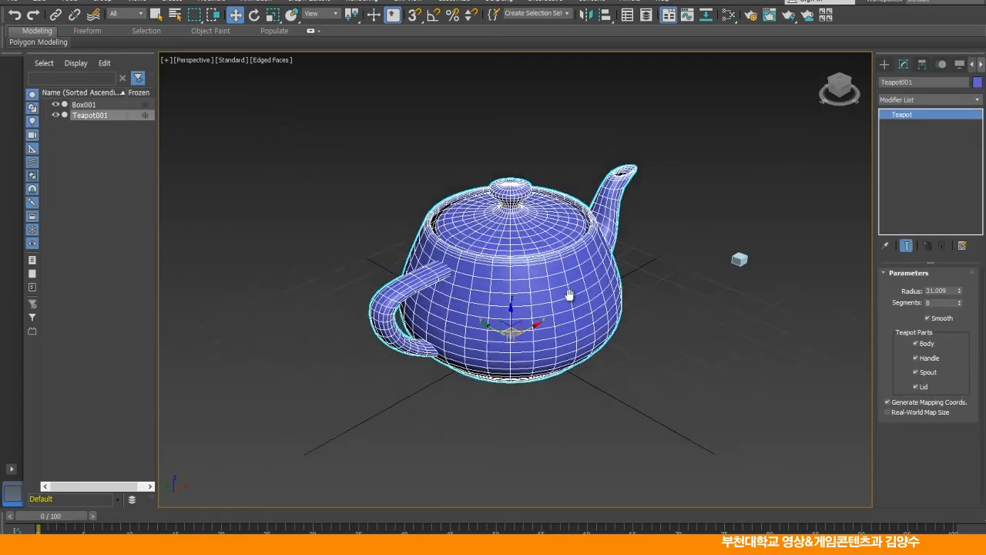
scroll(565, 298, up, 2)
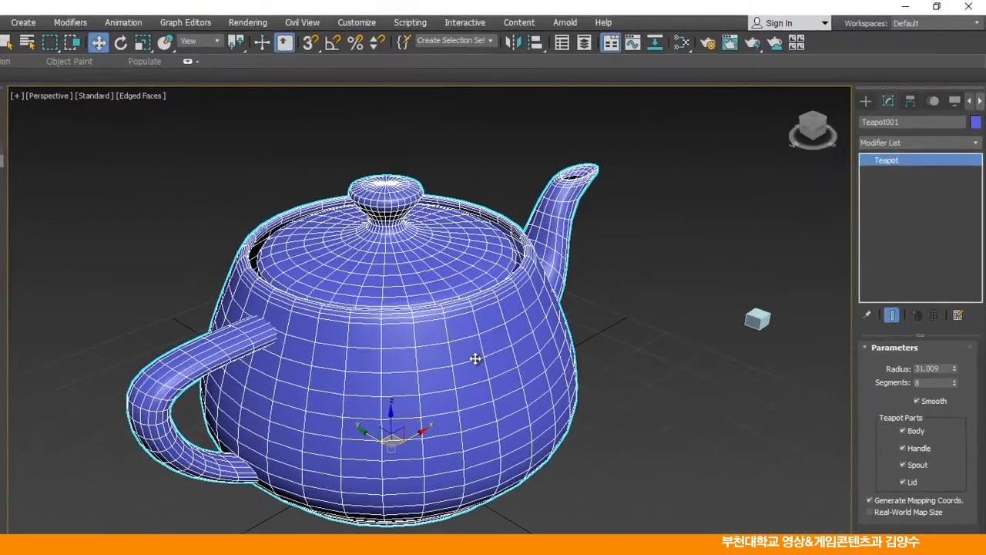
Step: Set the small box's length, width and height to 3 each
click(748, 359)
click(756, 323)
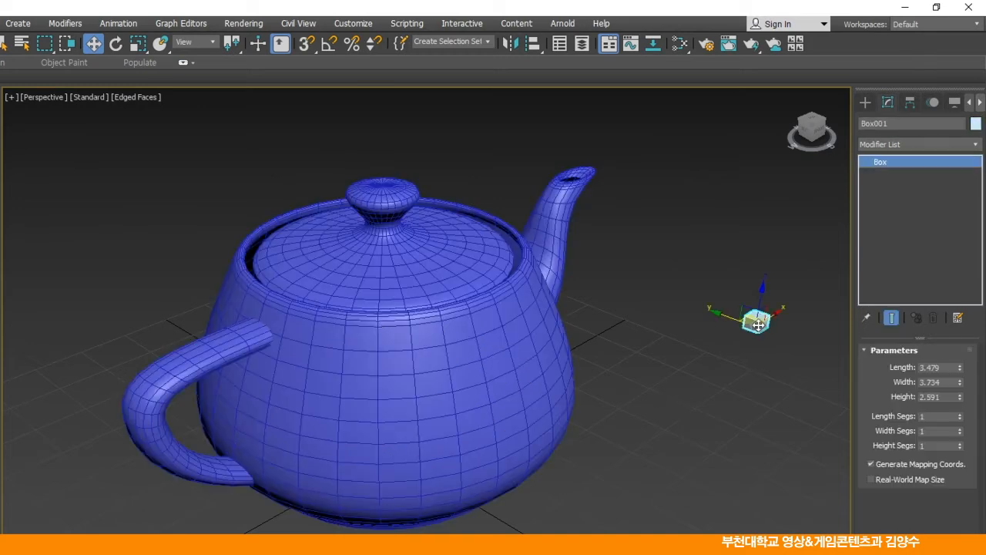
click(936, 368)
text(3)
key(Tab)
text(3)
key(Tab)
text(3)
key(Return)
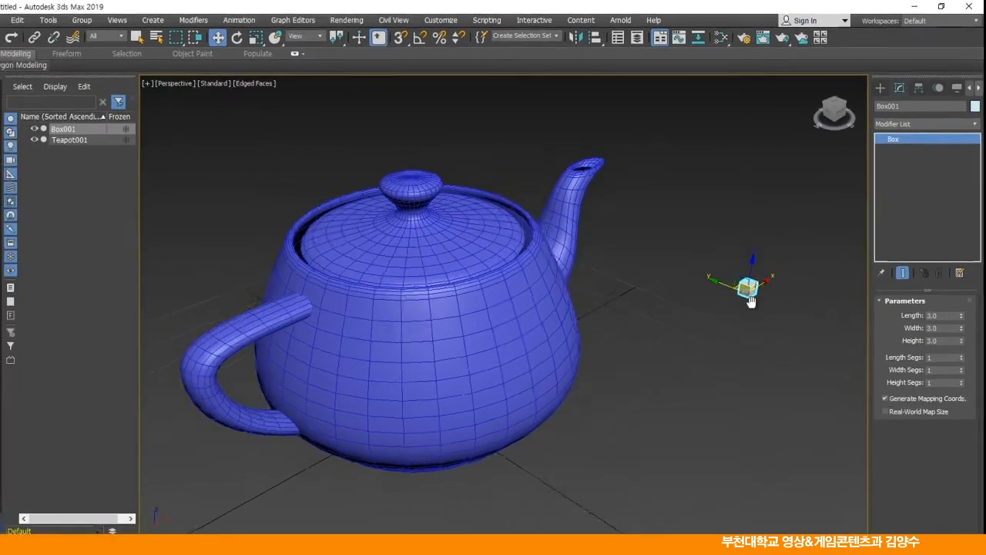
Step: Examine the box and the teapot from near and far to compare their sizes
scroll(751, 300, up, 3)
middle_drag(752, 300, 448, 400)
scroll(768, 286, down, 4)
scroll(808, 288, up, 5)
scroll(726, 333, down, 6)
scroll(636, 366, up, 2)
middle_drag(632, 362, 579, 335)
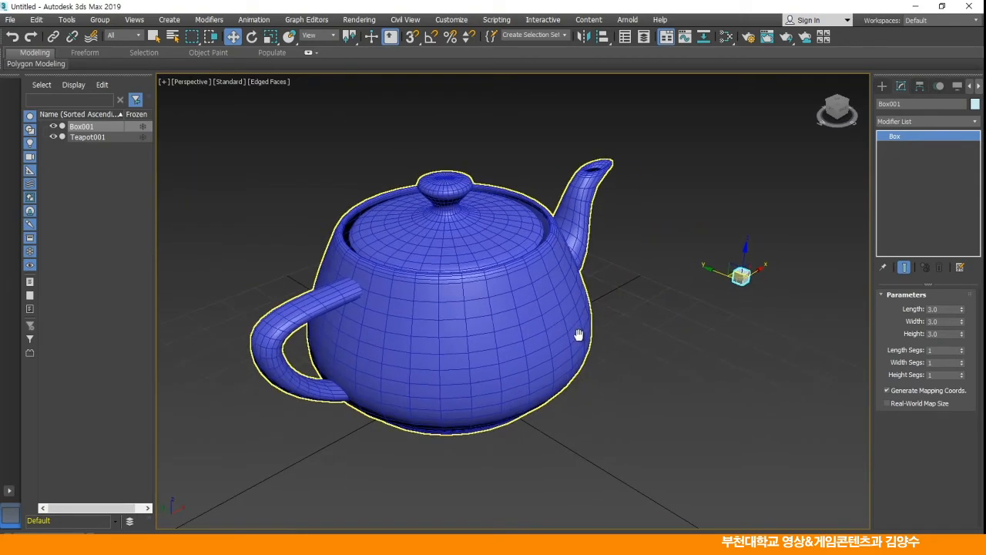
click(690, 352)
click(555, 283)
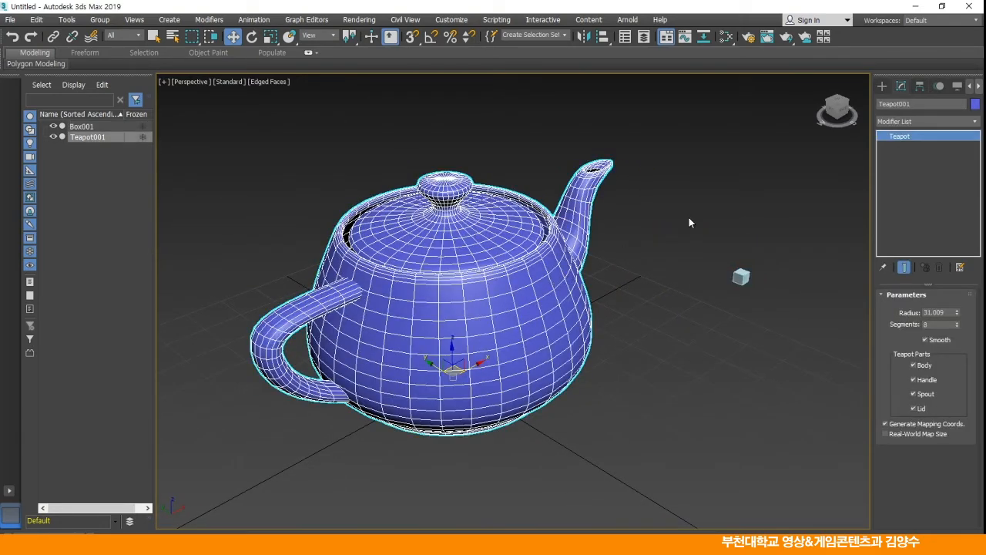
click(655, 297)
scroll(617, 296, down, 4)
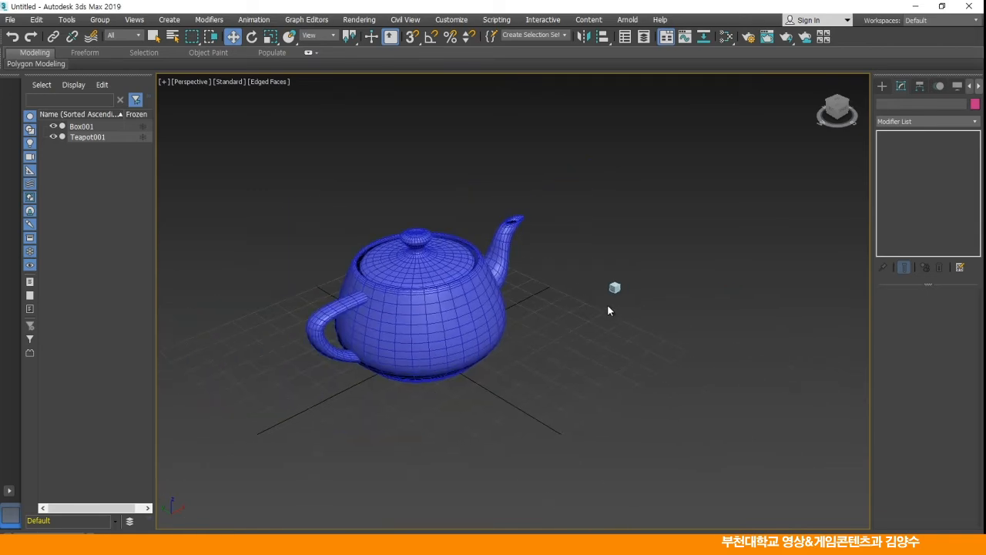
Step: Create a Scatter compound object from the small box, picking the teapot as the distribution object
middle_drag(610, 308, 573, 309)
click(479, 300)
scroll(485, 331, up, 5)
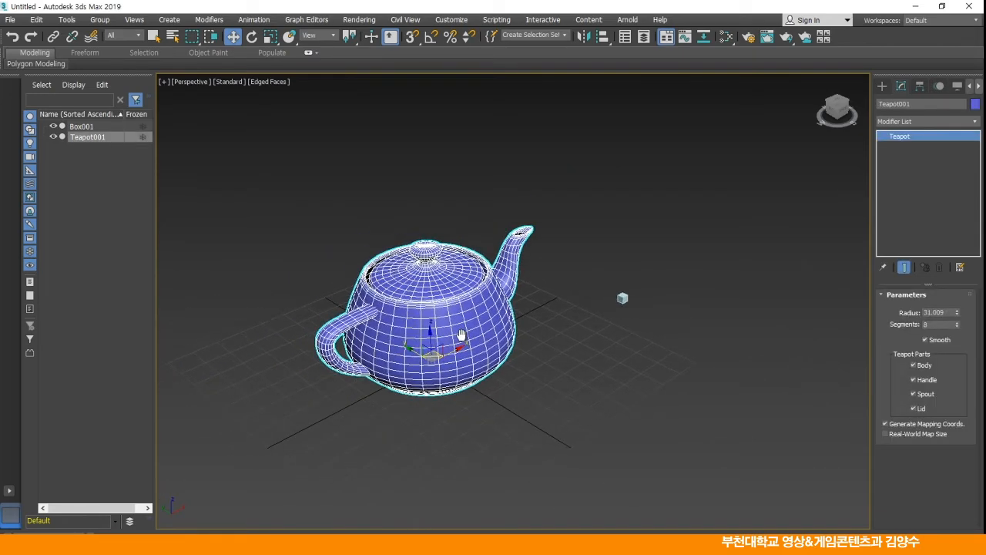
middle_drag(501, 333, 499, 340)
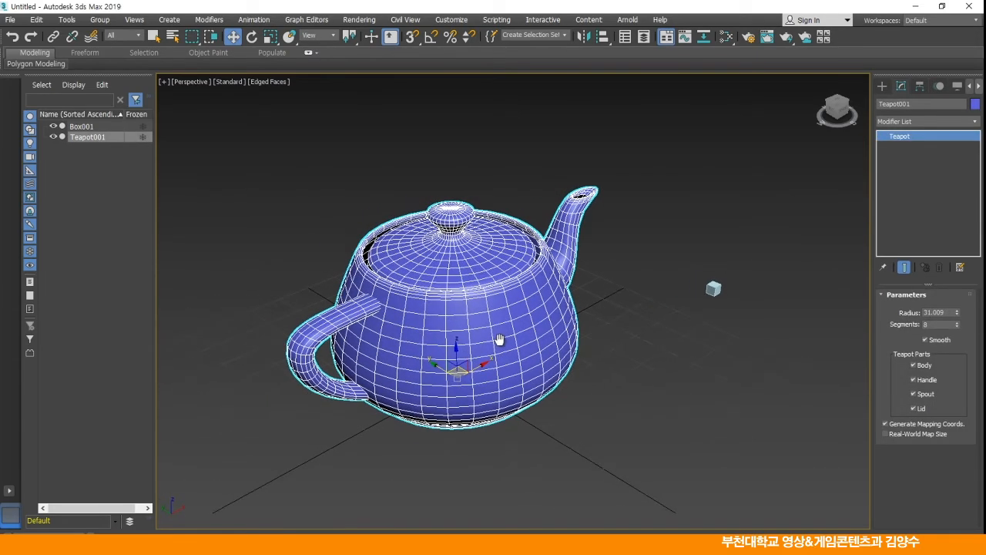
click(713, 289)
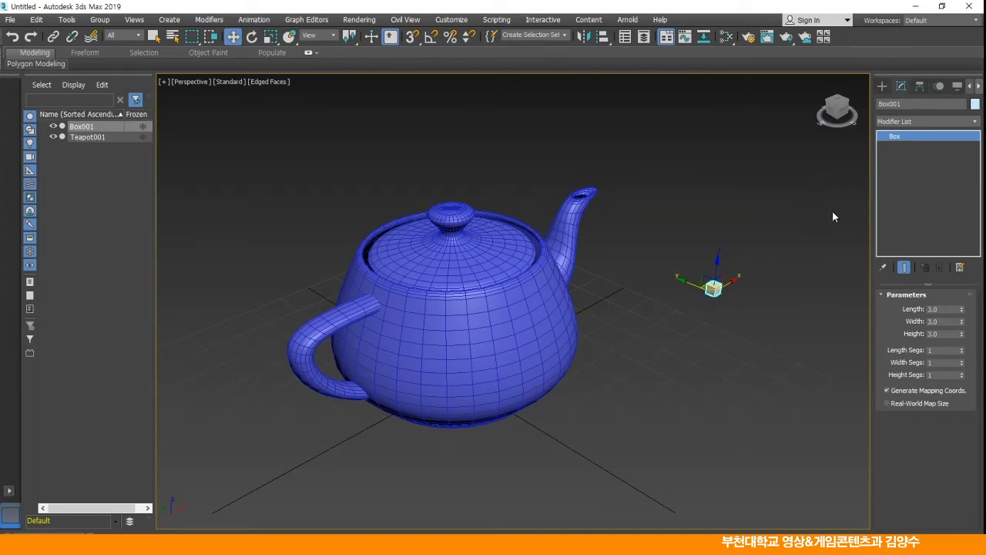
click(882, 86)
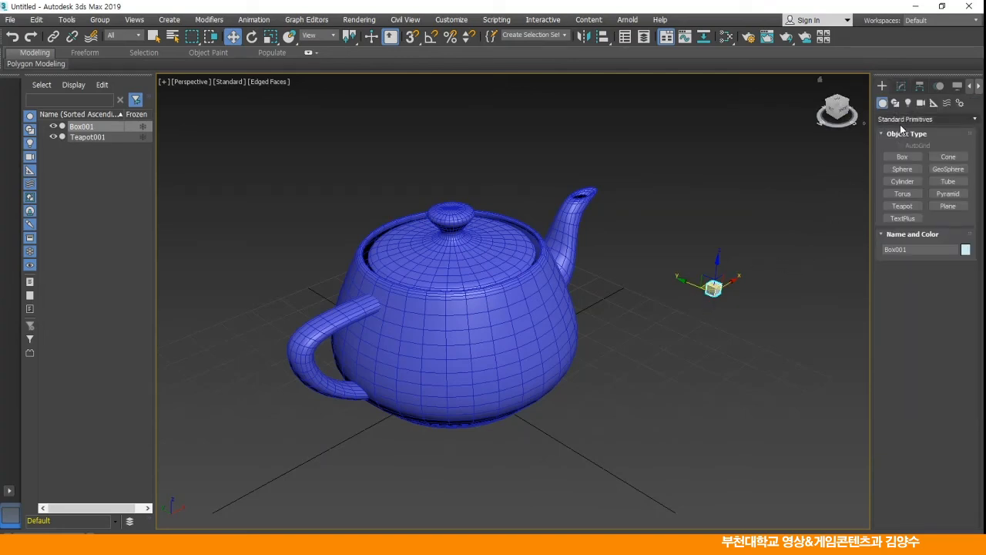
click(901, 118)
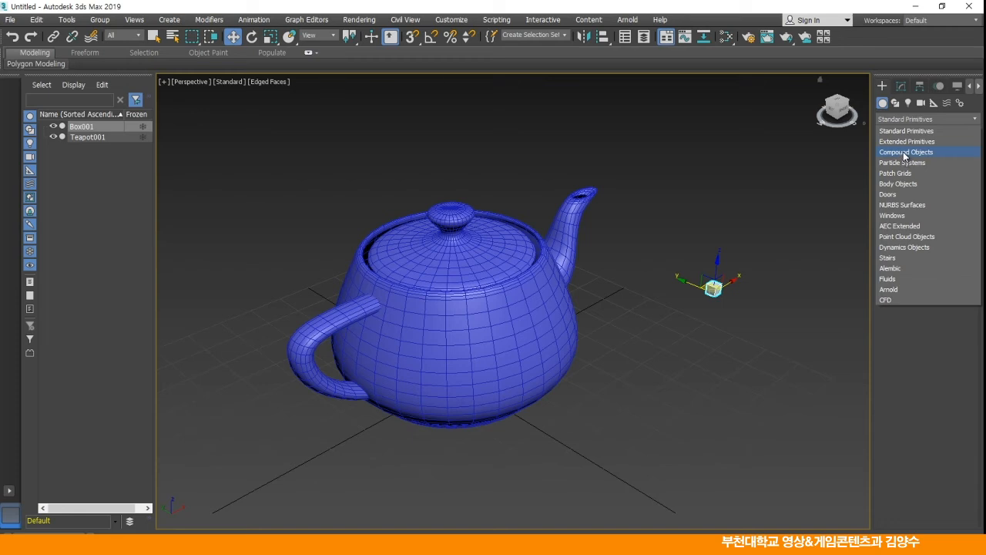
click(906, 152)
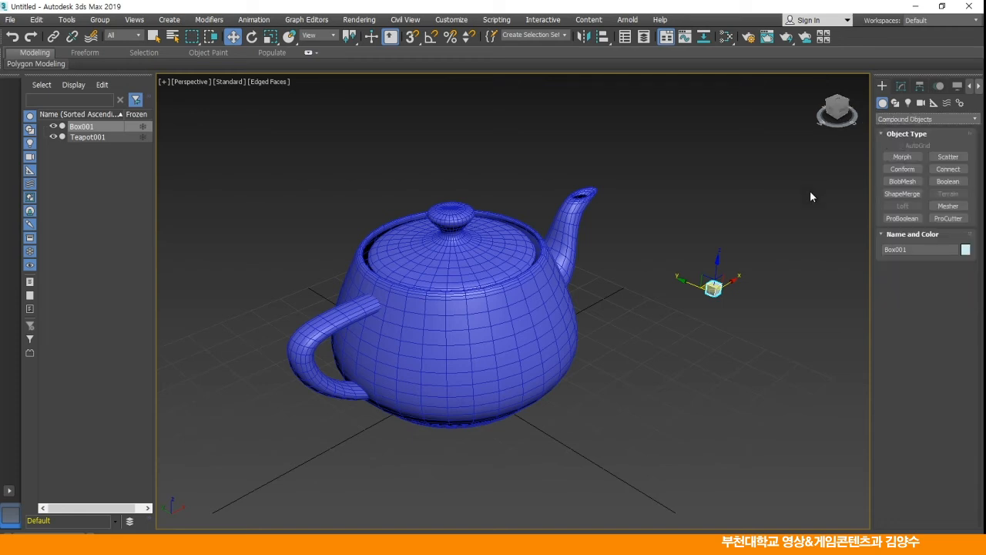
click(932, 159)
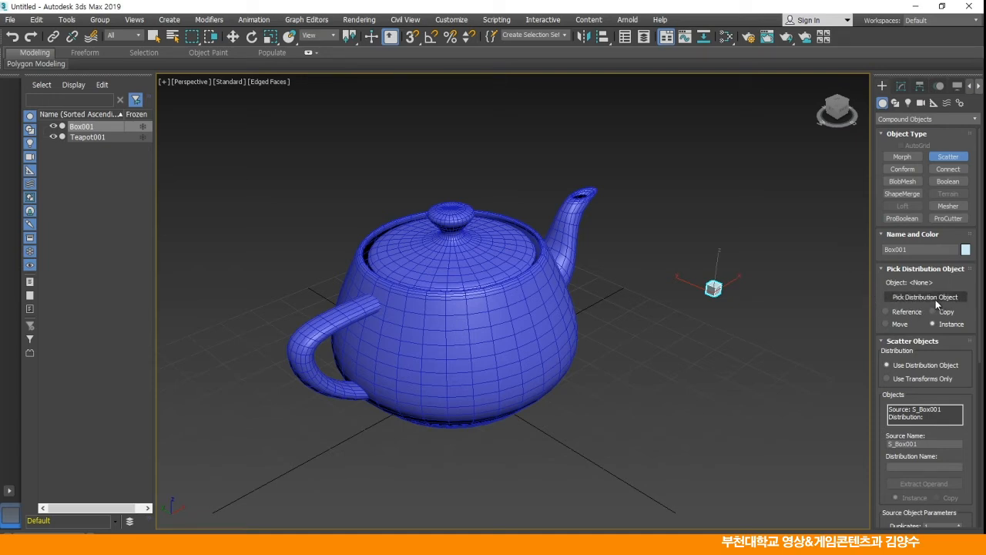
click(936, 298)
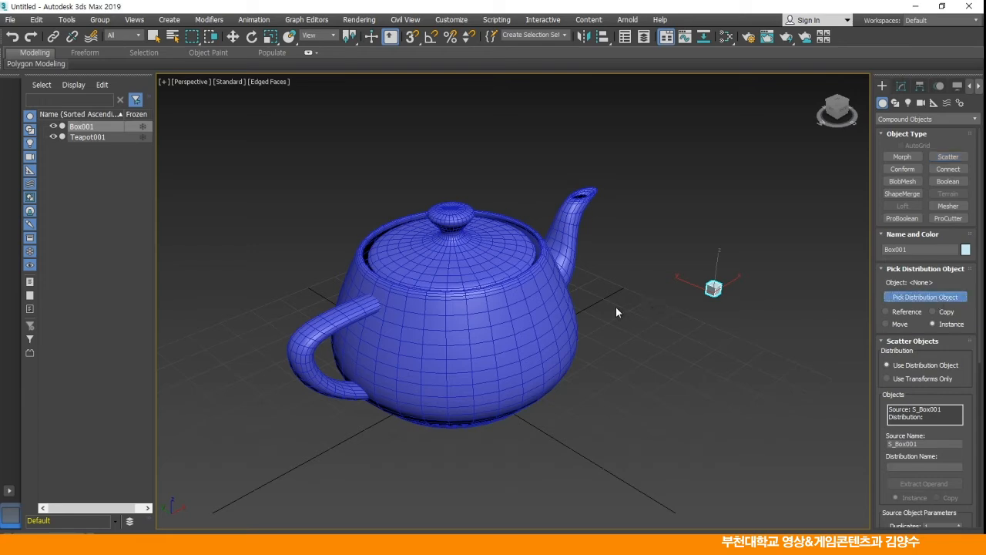
click(537, 299)
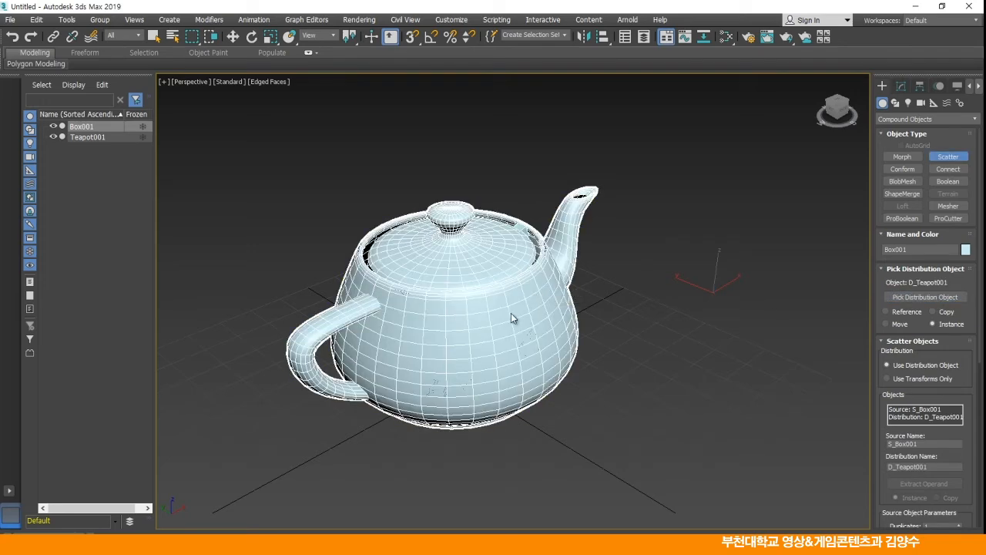
Step: Set the scatter's duplicates to 500 so that boxes cover the teapot's surface
alt+middle_drag(483, 330, 567, 282)
scroll(452, 277, up, 5)
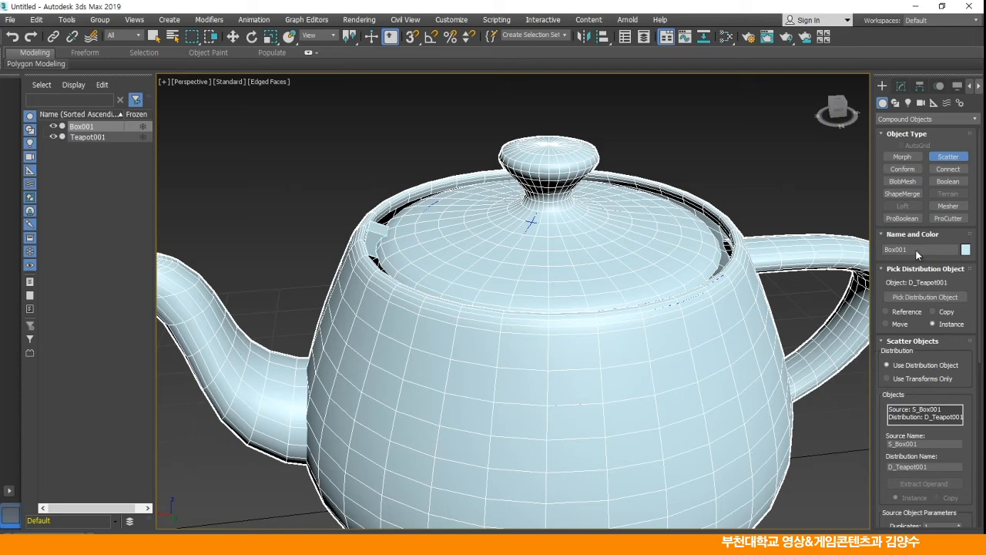
click(900, 85)
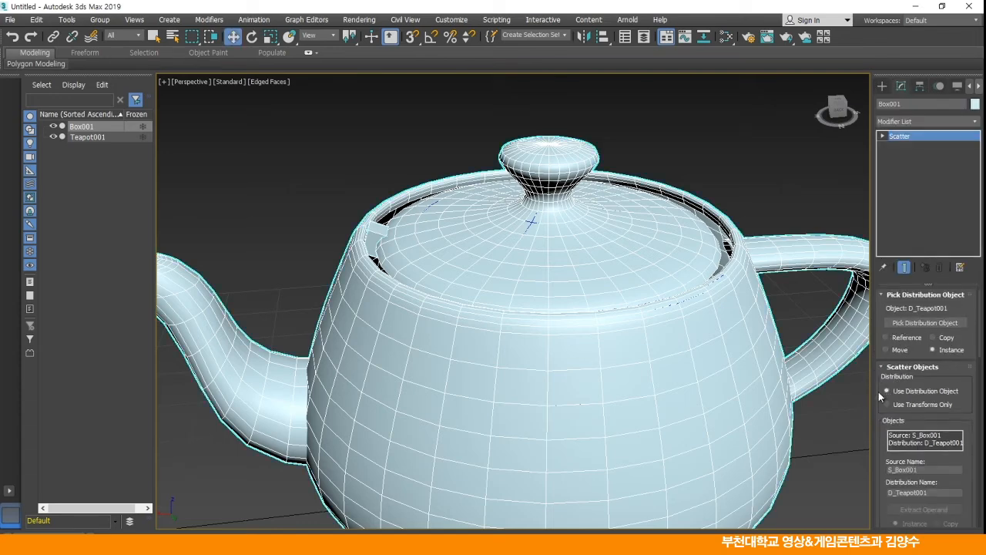
drag(872, 376, 716, 368)
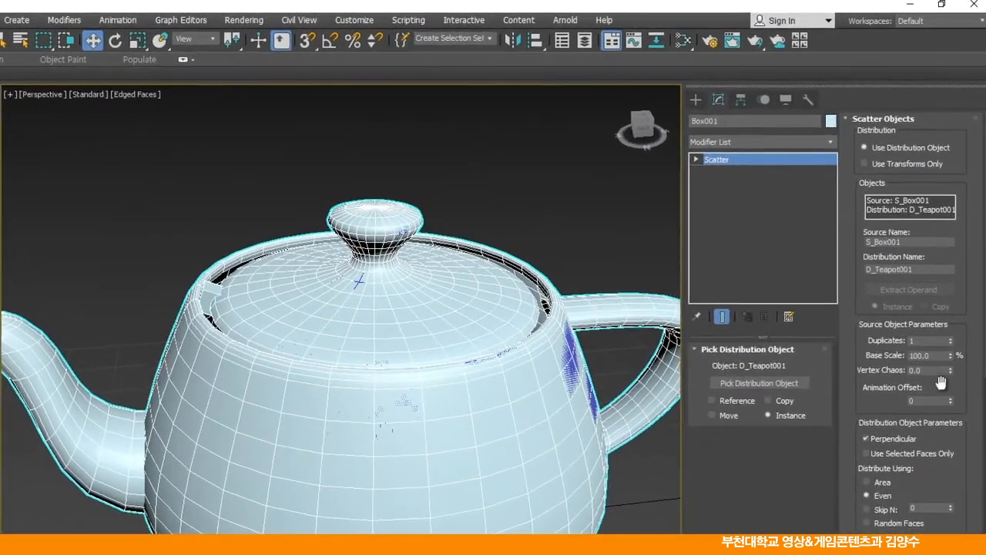
drag(956, 347, 953, 249)
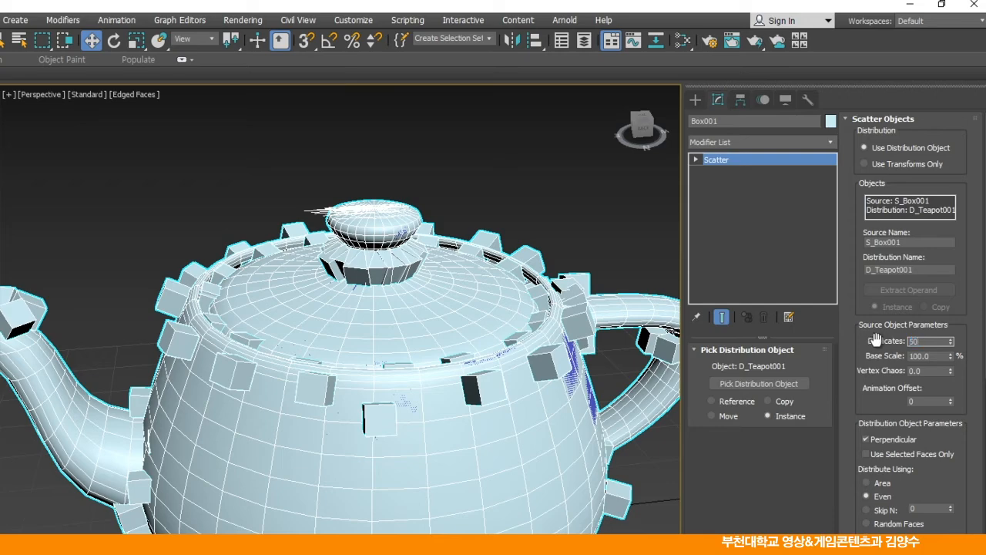
text(500)
key(Return)
scroll(592, 381, down, 4)
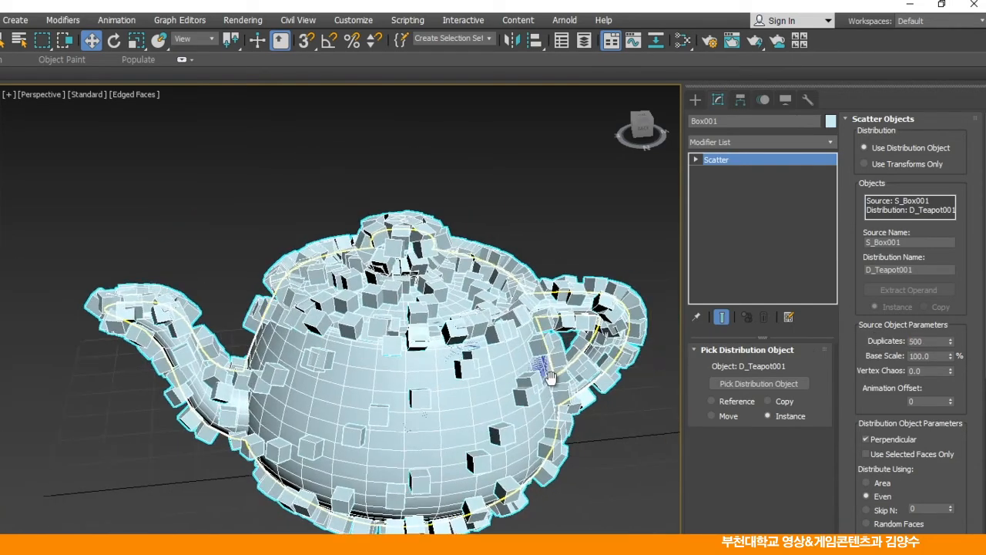
alt+middle_drag(592, 381, 563, 423)
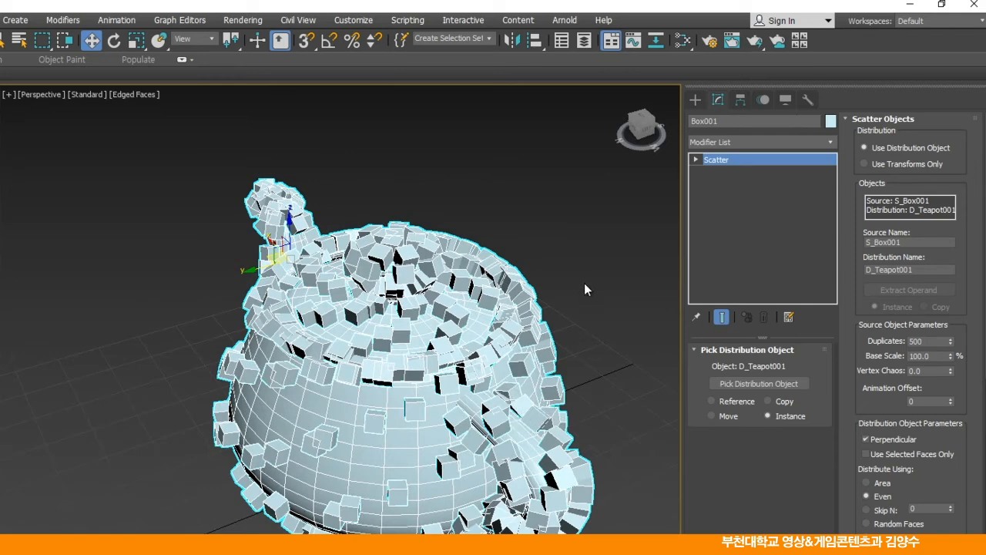
Step: Delete the scattered box object and the blue teapot from the scene
click(584, 307)
click(449, 400)
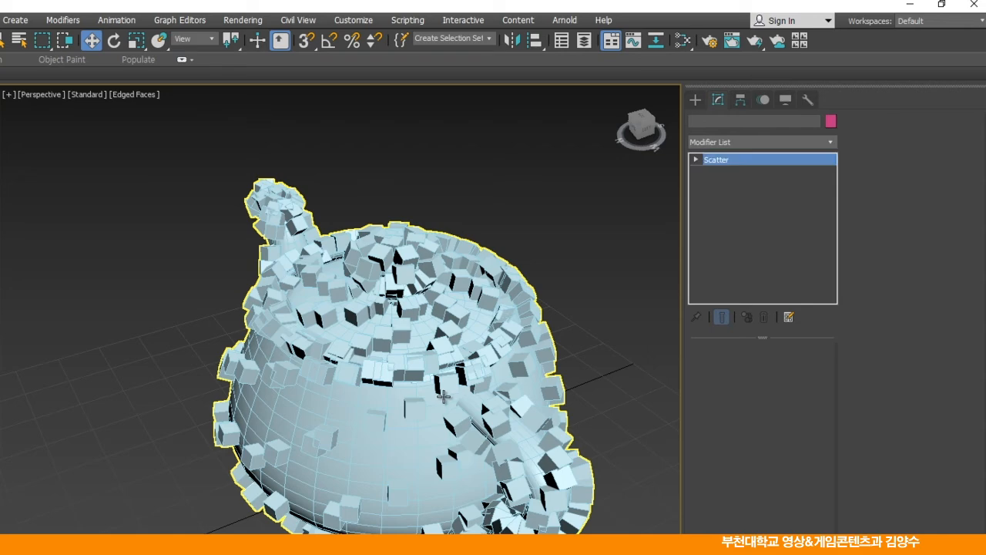
key(Delete)
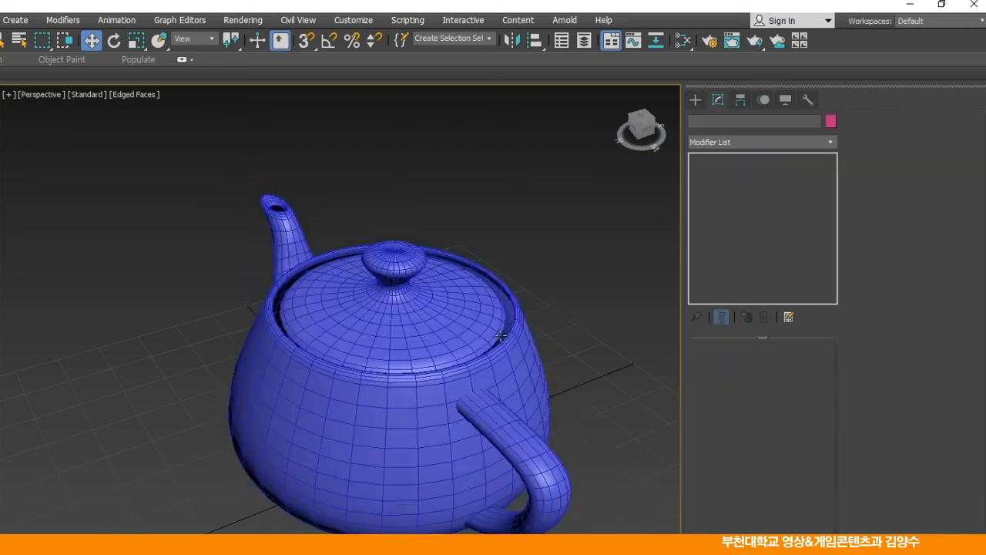
click(452, 352)
key(Delete)
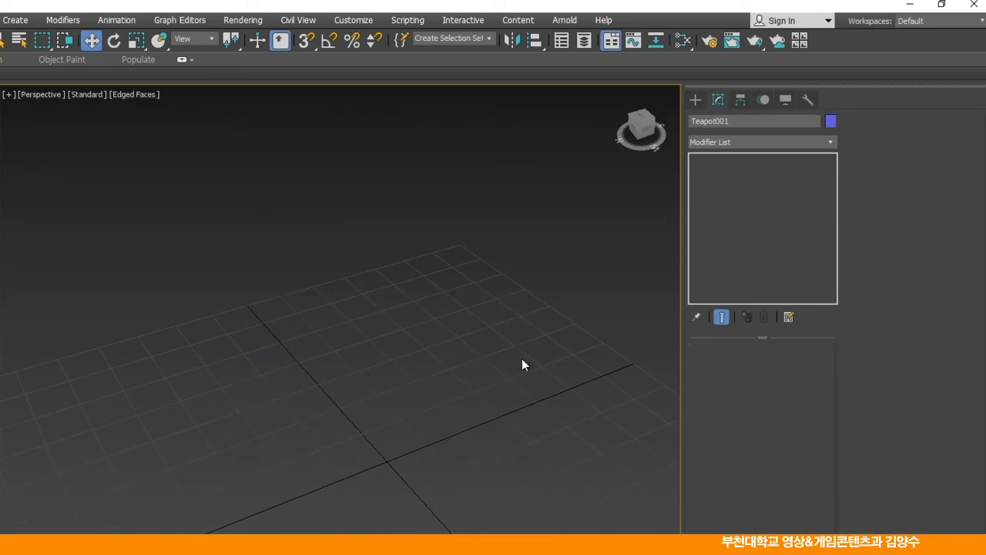
Step: Review the geometry and shape categories and choose Splines as the kind of object to create
drag(680, 314, 885, 312)
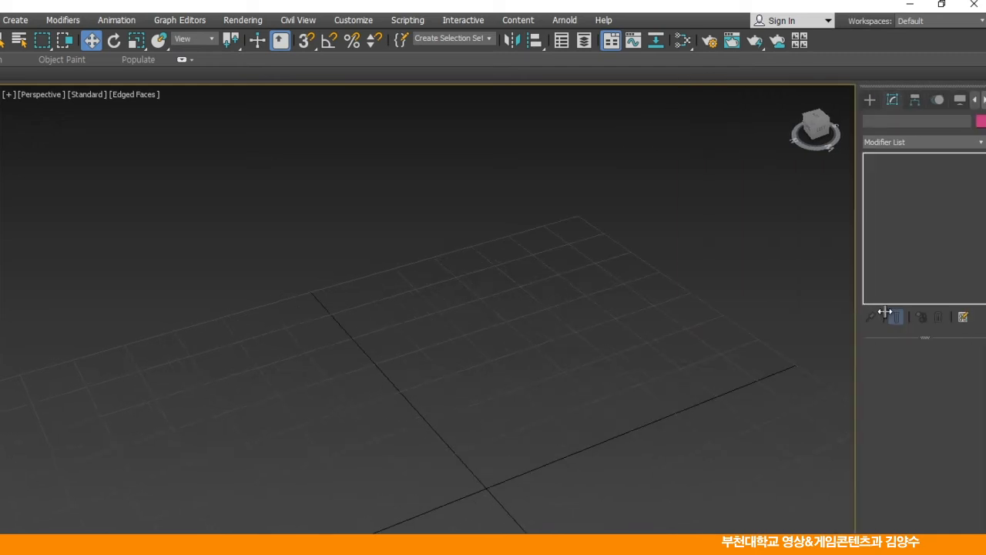
click(870, 101)
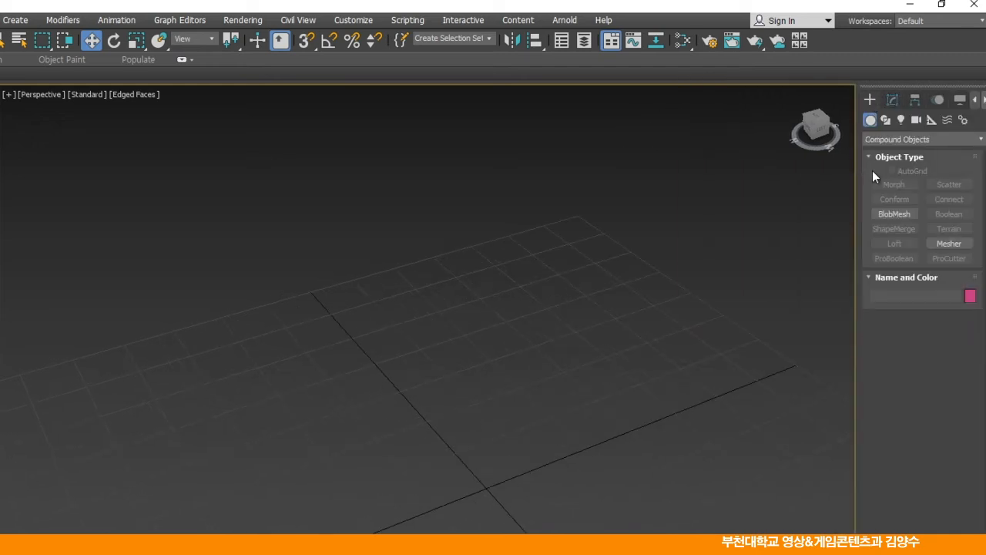
click(908, 138)
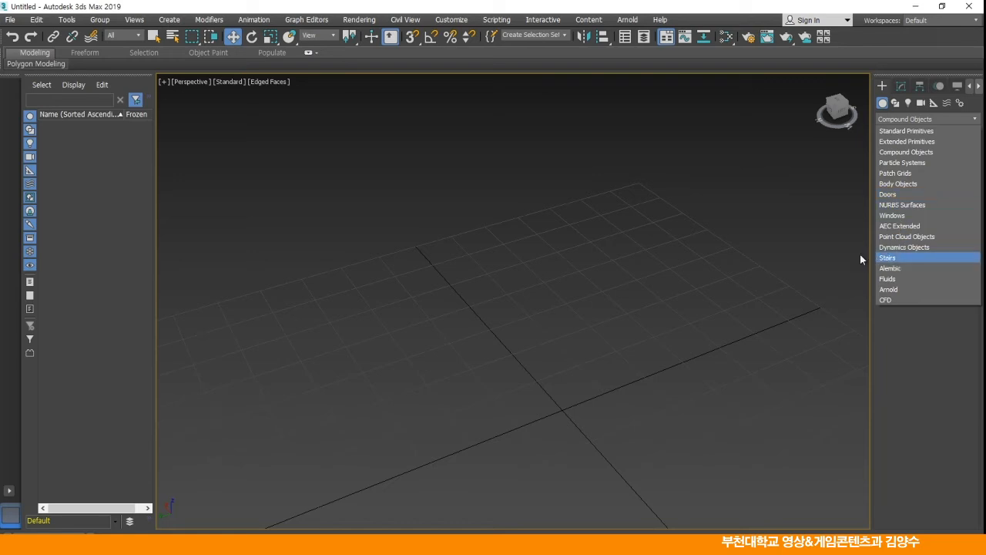
click(896, 104)
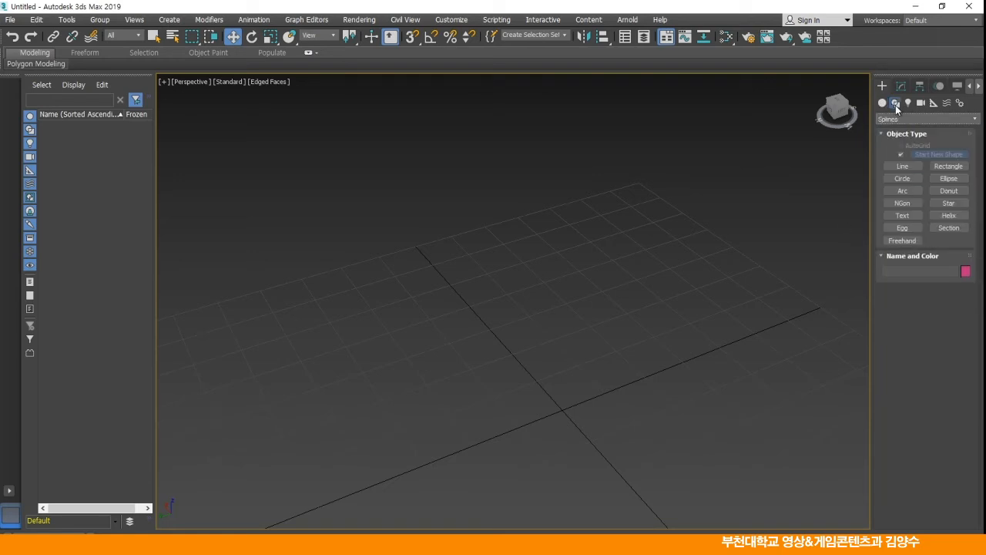
click(911, 117)
click(911, 117)
click(911, 117)
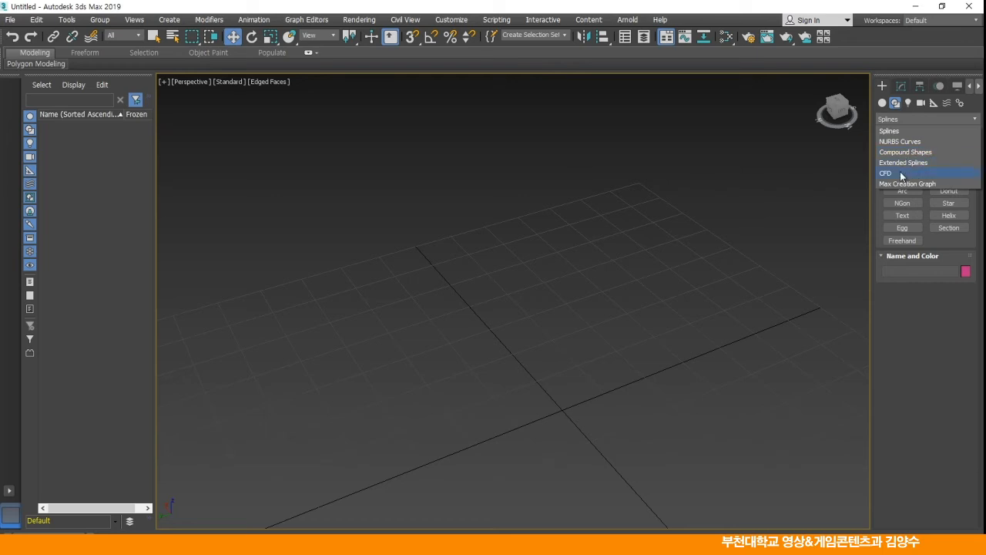
click(898, 131)
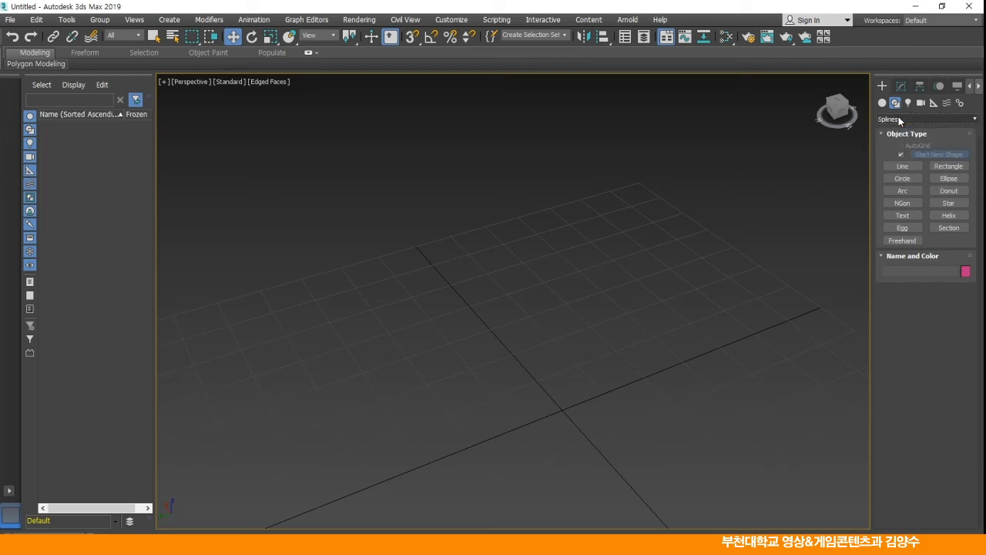
Step: Draw an open zigzag line with five corner points across the grid and delete it
click(902, 165)
click(404, 202)
click(529, 300)
click(663, 216)
click(702, 316)
click(575, 365)
right_click(458, 365)
key(Delete)
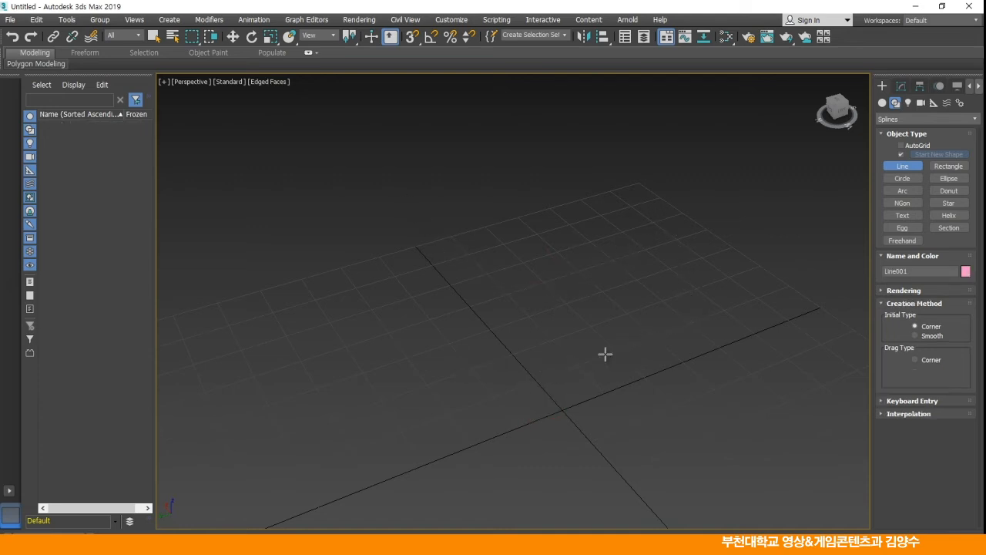
Step: Draw a large circle spline over the far part of the grid and delete it
click(908, 180)
drag(553, 309, 681, 391)
right_click(681, 391)
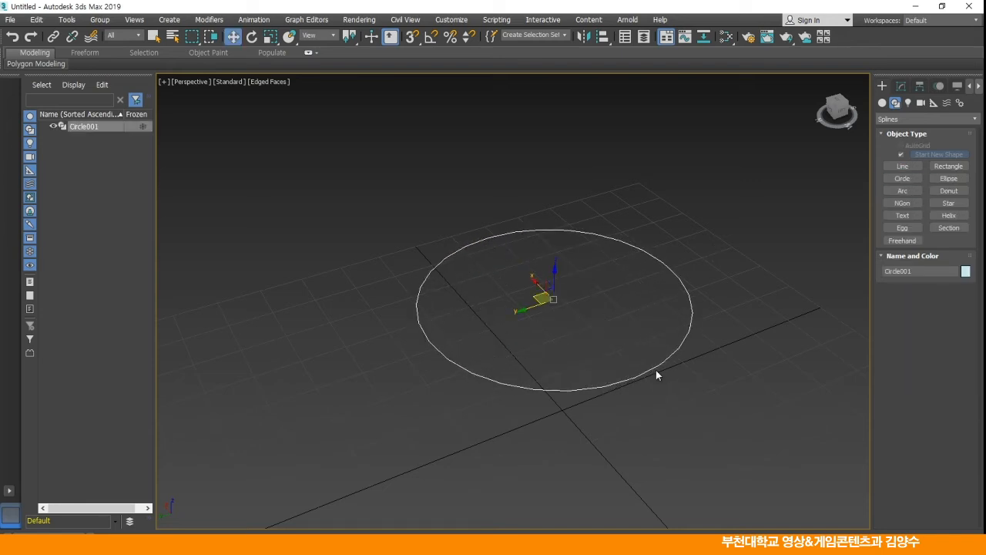
click(660, 373)
click(627, 378)
key(Delete)
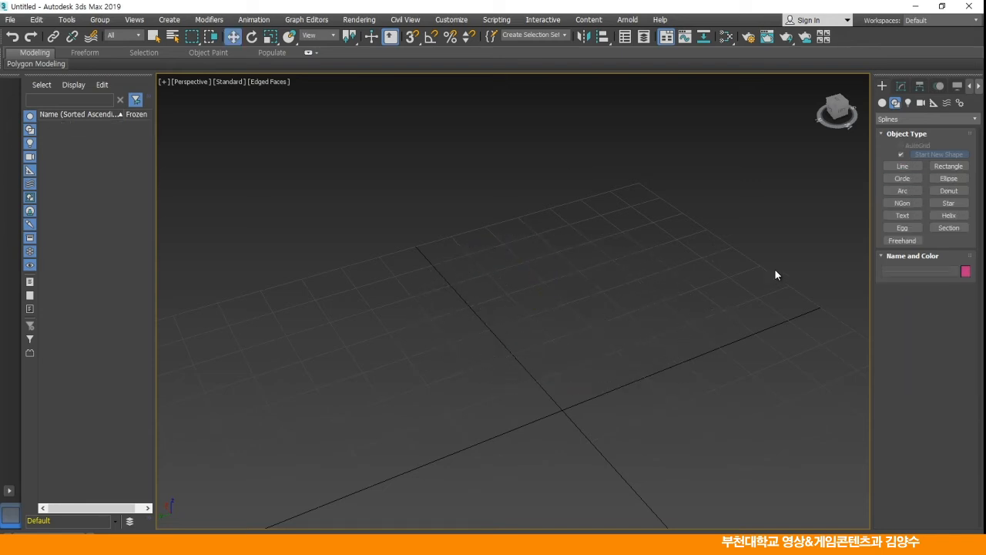
Step: Draw a rectangle spline about 57 long and 83 wide on the grid and delete it
click(947, 167)
drag(419, 206, 791, 302)
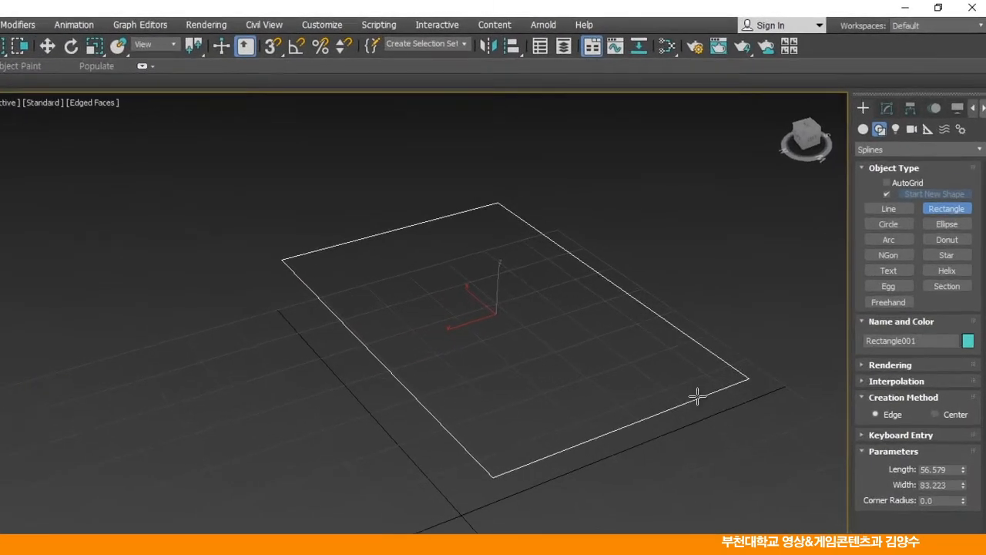
key(Delete)
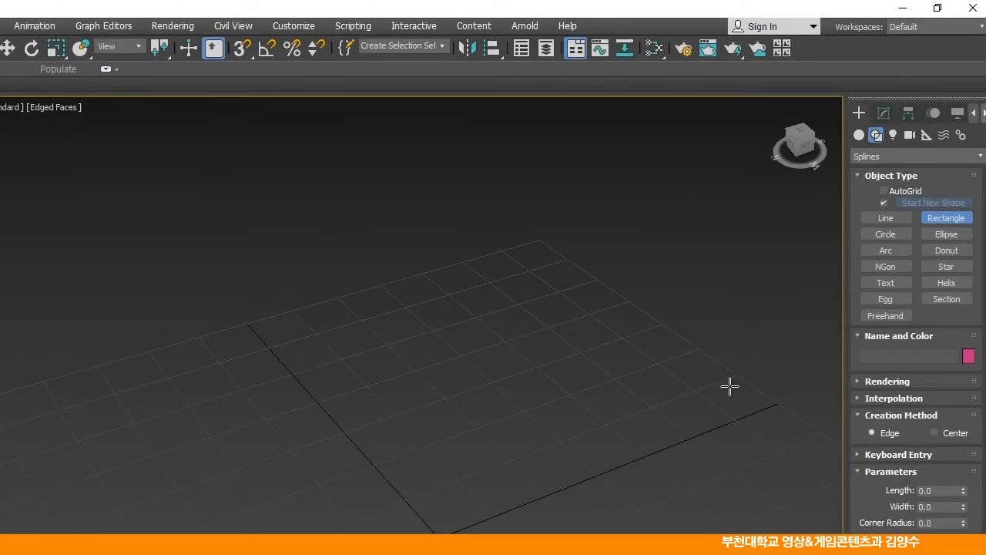
Step: Draw an arc spline across the grid by its two ends and middle, and delete it
click(884, 250)
drag(123, 302, 581, 523)
click(516, 356)
key(Delete)
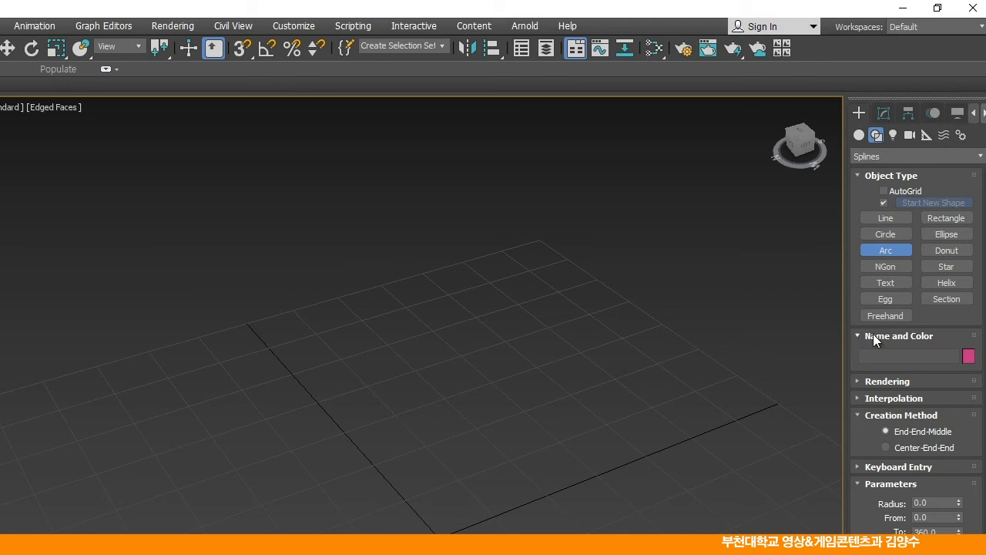
Step: Place a text spline with the default wording on the grid and view it so it reads correctly
click(886, 283)
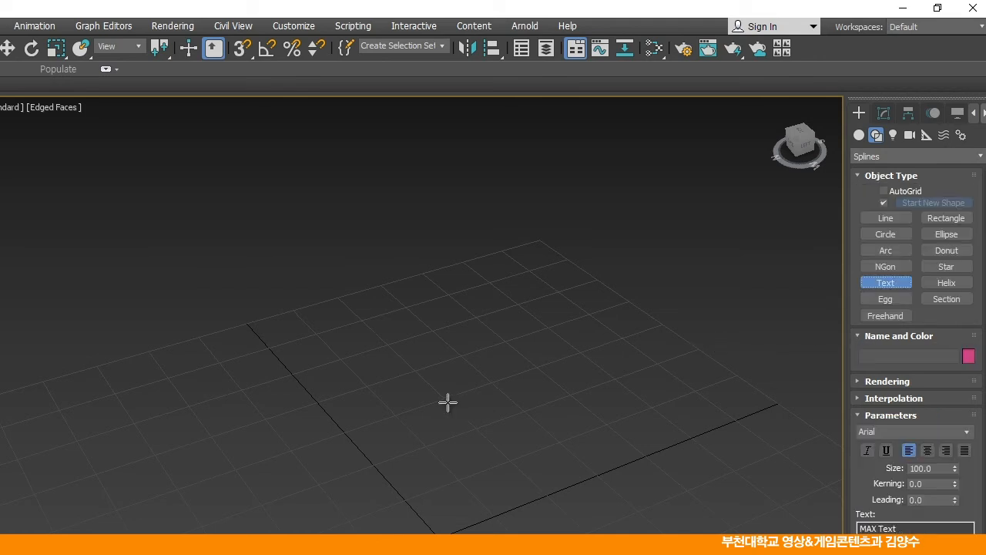
click(279, 414)
scroll(330, 424, down, 4)
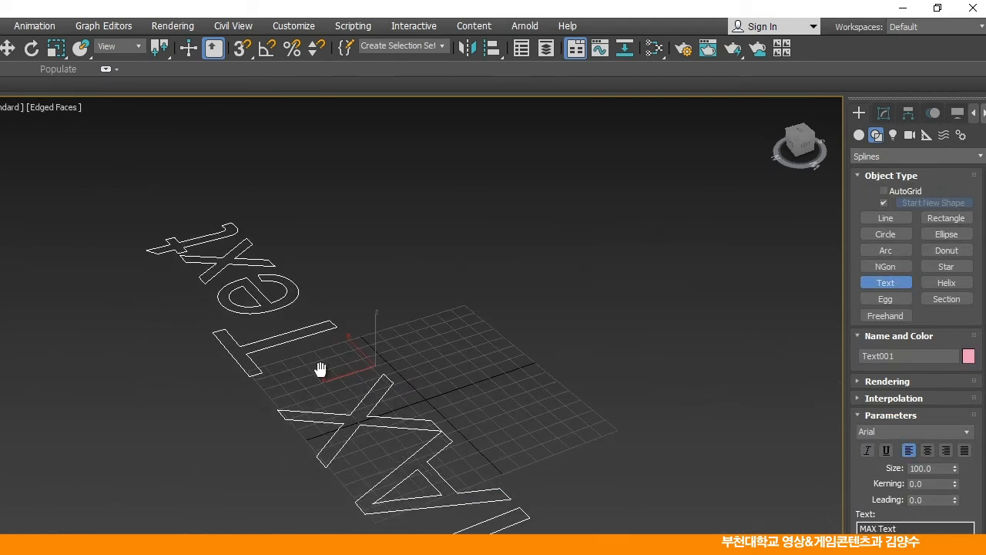
alt+middle_drag(540, 447, 324, 472)
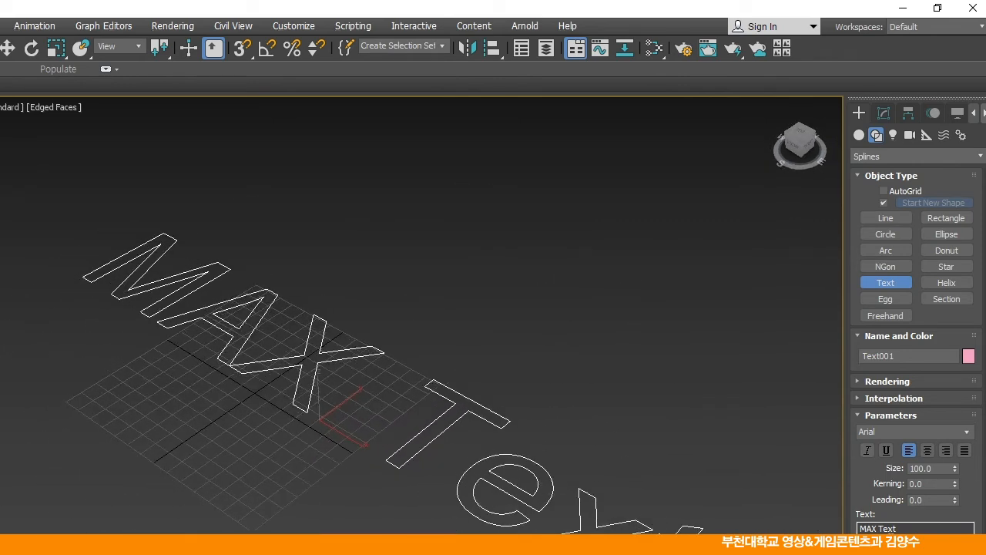
Step: Replace the text spline's wording with "3D ANIMATION"
drag(908, 529, 818, 530)
text(3D)
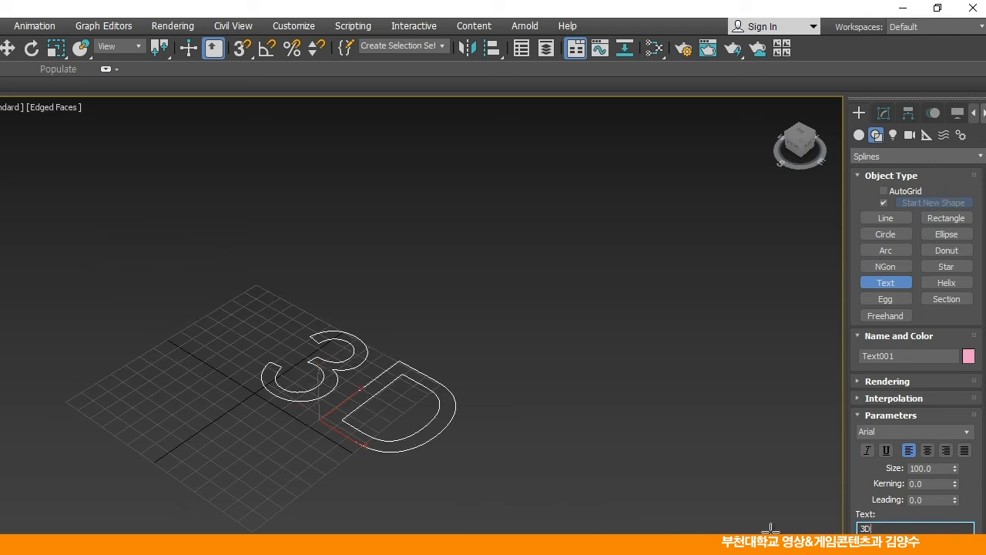
text( ANIMATION)
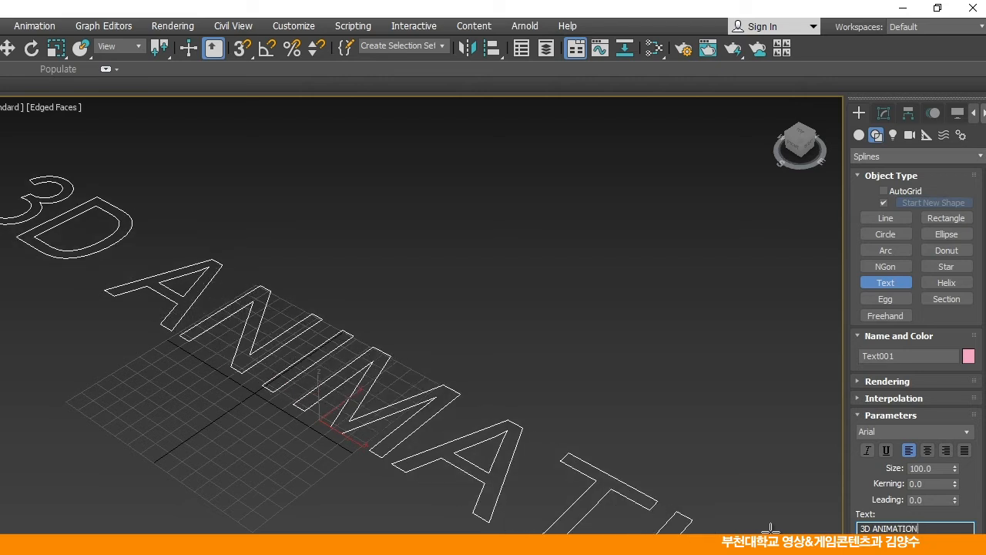
Step: Reduce the text spline's size to 68 and change its font to Arial Black
drag(930, 529, 823, 526)
drag(957, 477, 958, 502)
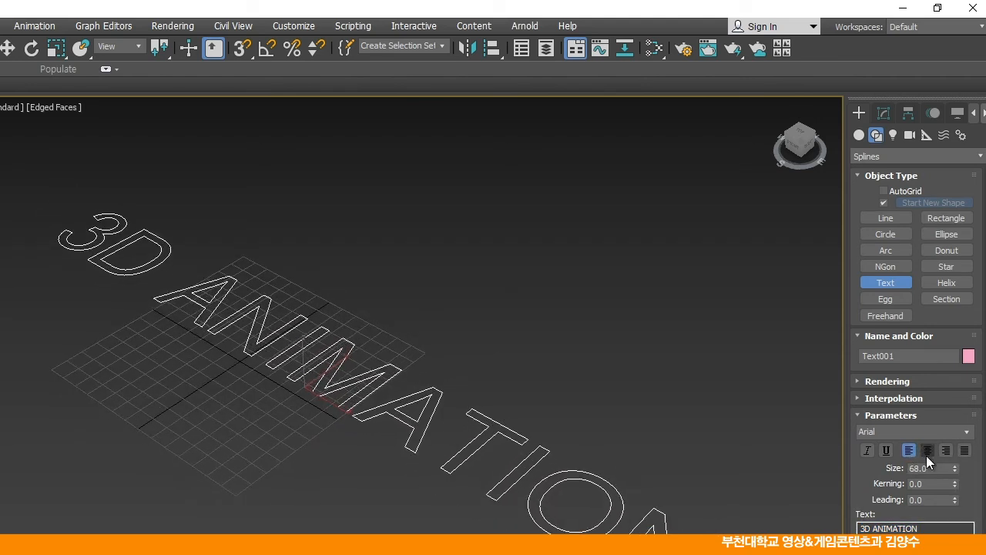
click(967, 432)
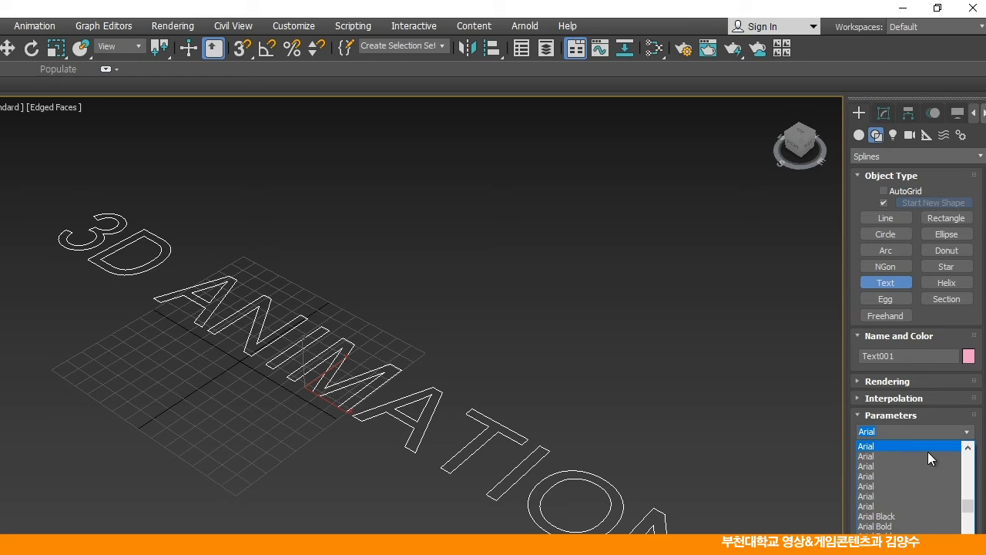
click(897, 516)
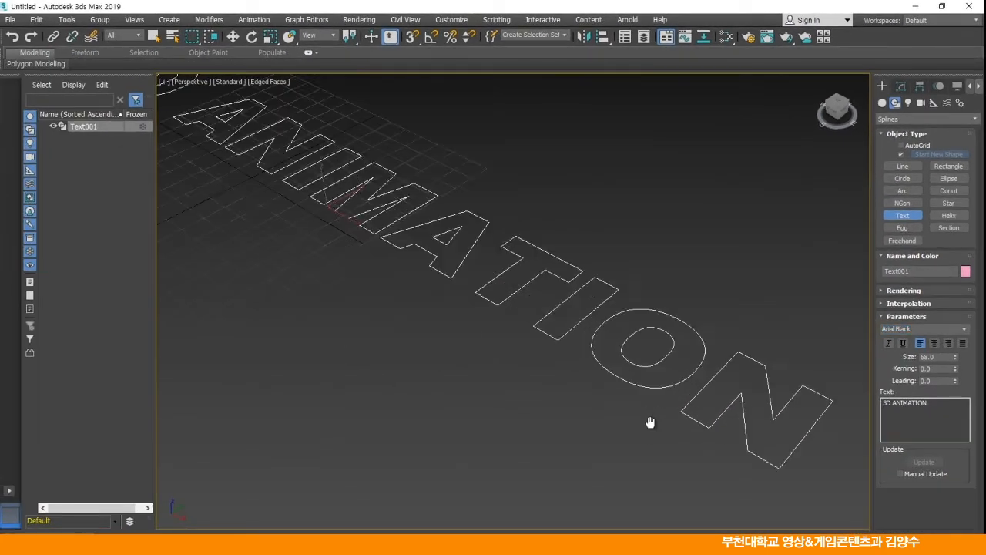
middle_drag(657, 447, 682, 422)
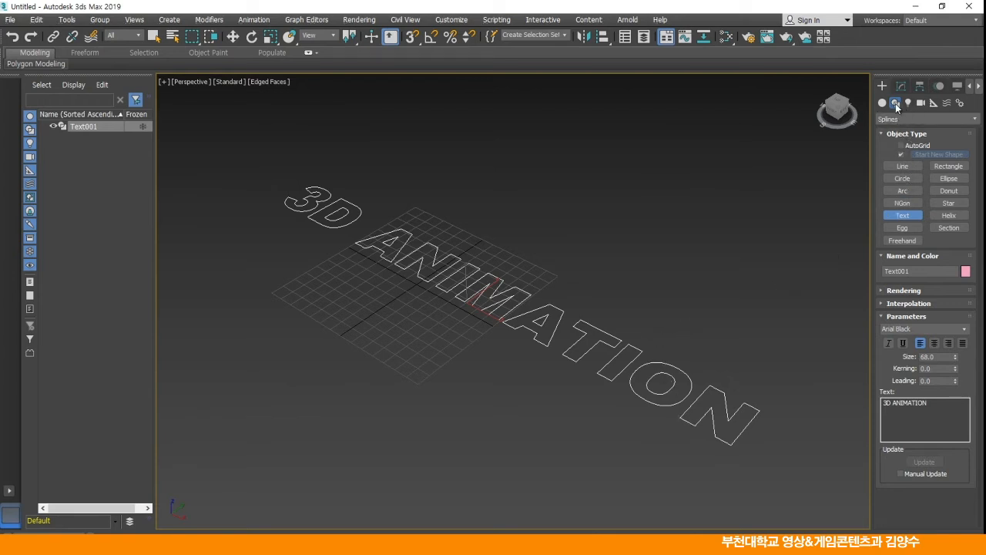
Step: Apply a Bevel modifier to the text and raise its Level 2 height to 7.5 to make it solid
click(882, 103)
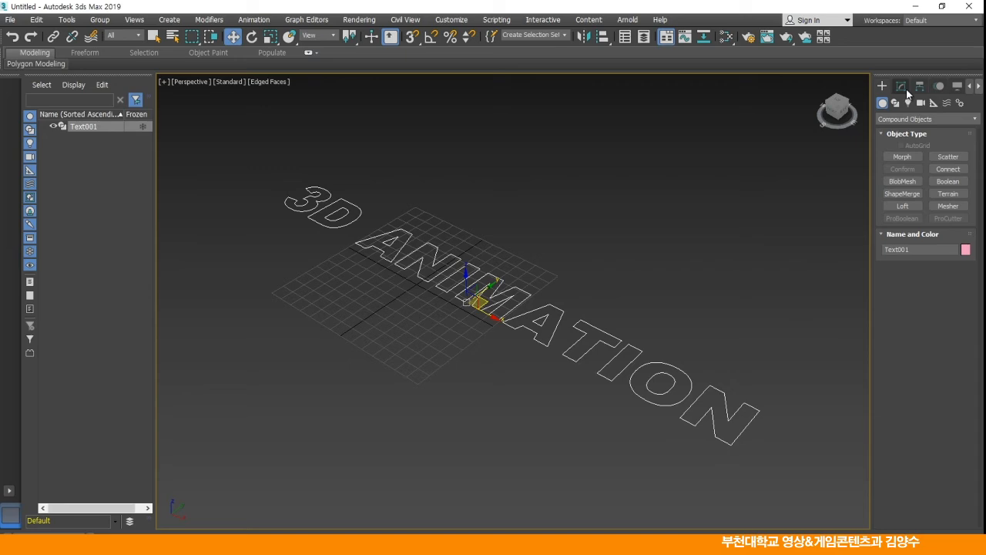
click(902, 87)
click(975, 122)
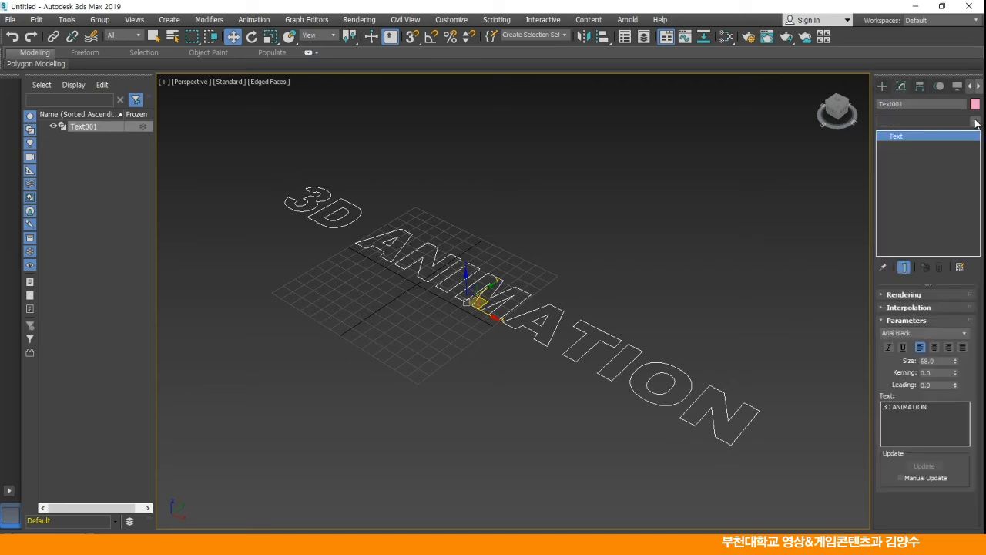
scroll(957, 278, down, 4)
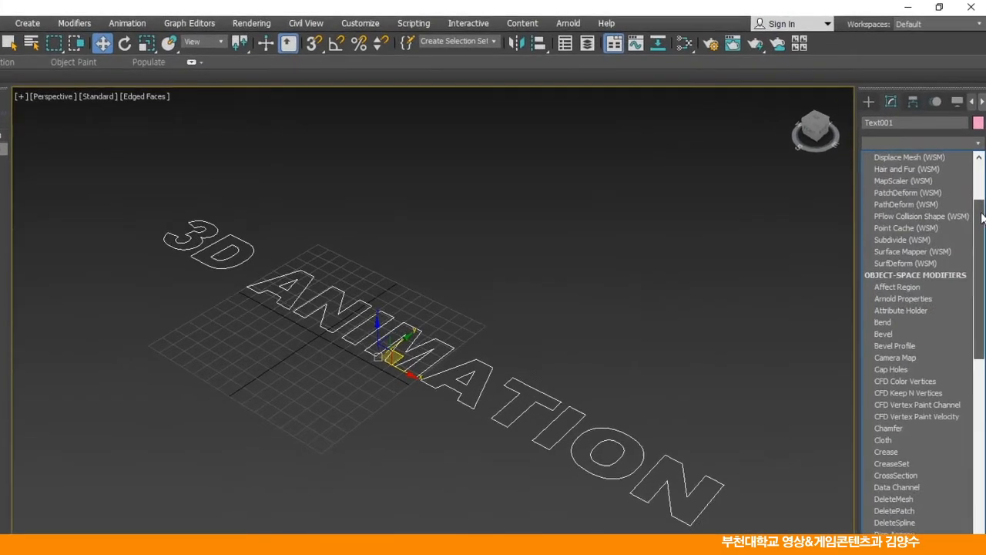
click(912, 338)
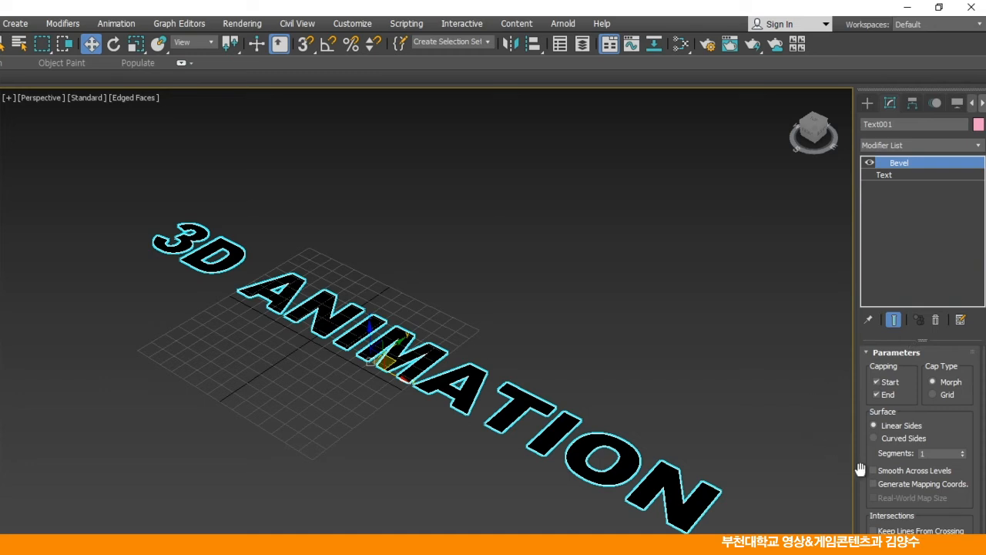
drag(864, 470, 862, 302)
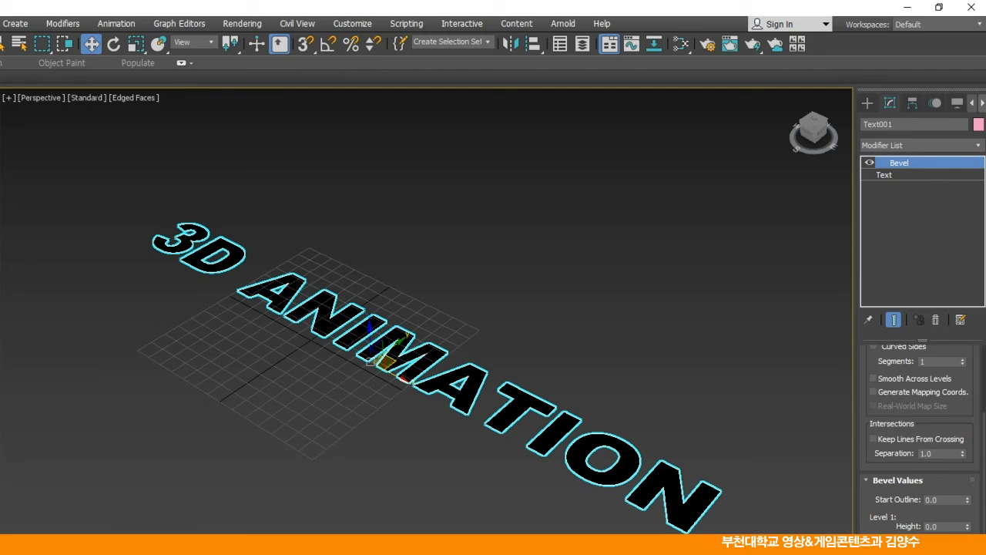
drag(968, 527, 968, 493)
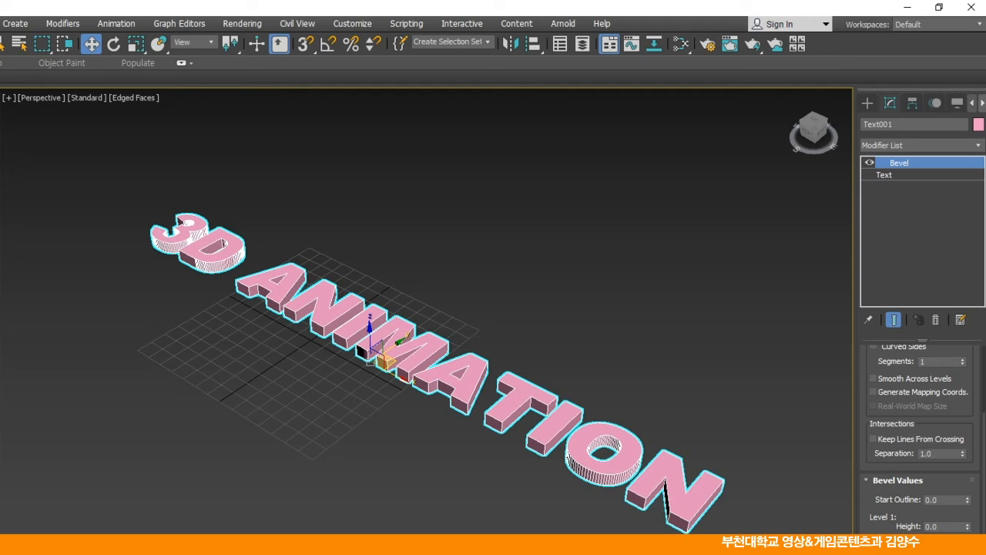
Step: Set the bevel's Level 1 height and outline to 0.5 each and check the lower edges of the letters
scroll(729, 505, up, 10)
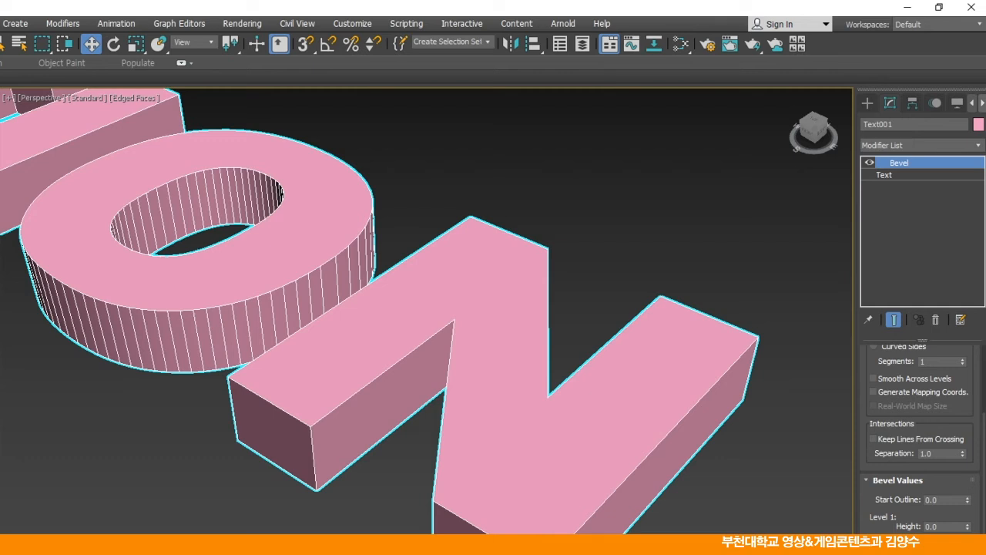
click(949, 527)
key(Return)
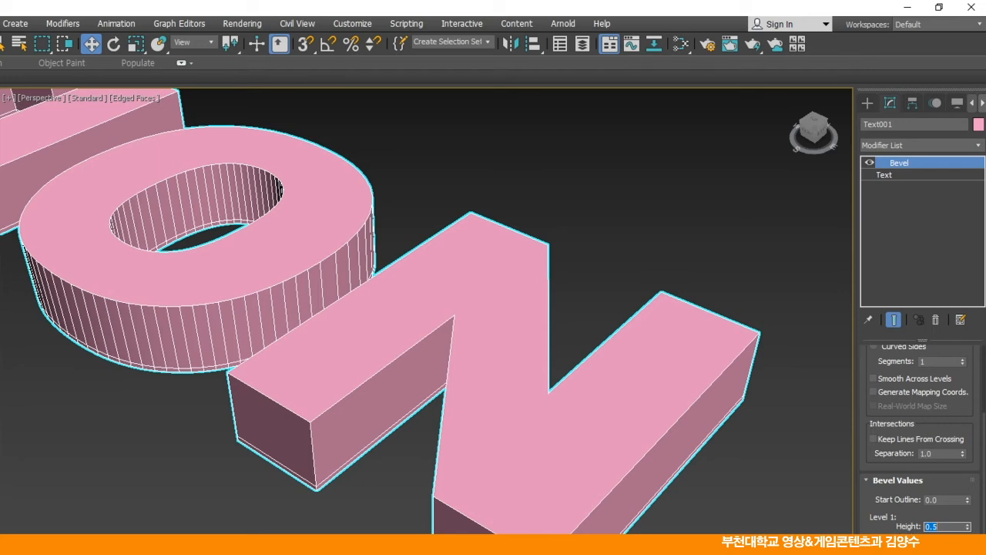
click(928, 538)
key(Return)
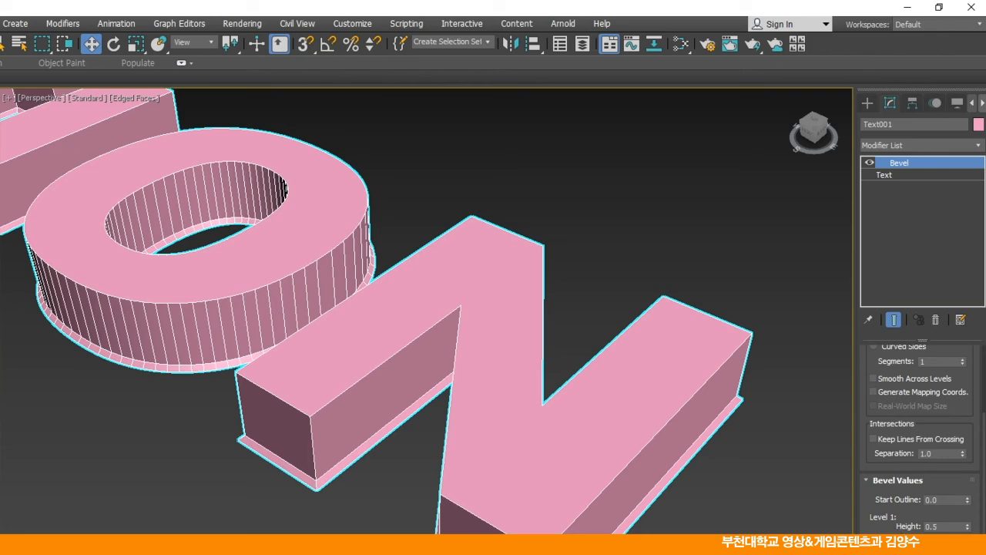
mouse_move(664, 548)
alt+middle_down()
mouse_move(669, 523)
mouse_move(659, 536)
alt+middle_up()
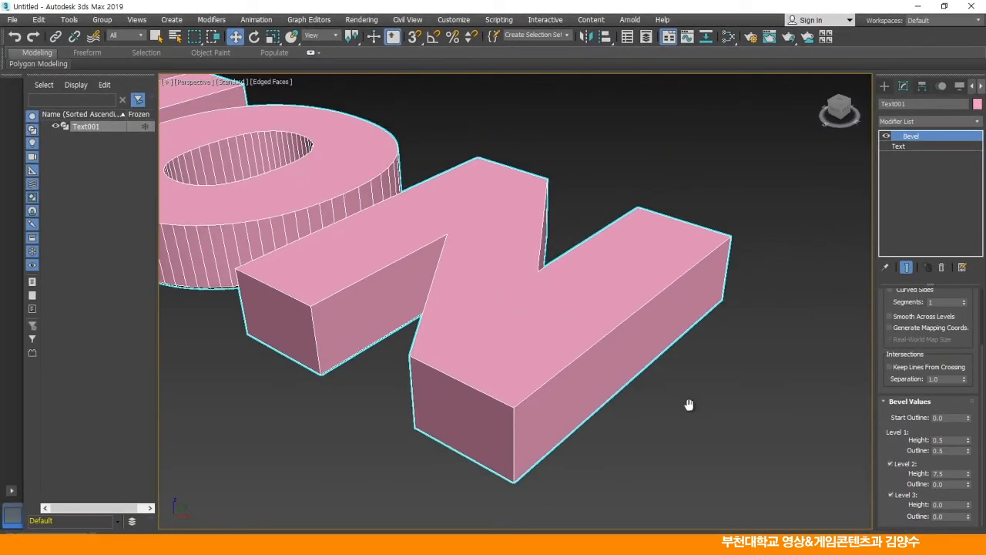
middle_drag(690, 404, 515, 360)
key(z)
scroll(582, 364, up, 6)
middle_drag(718, 356, 625, 357)
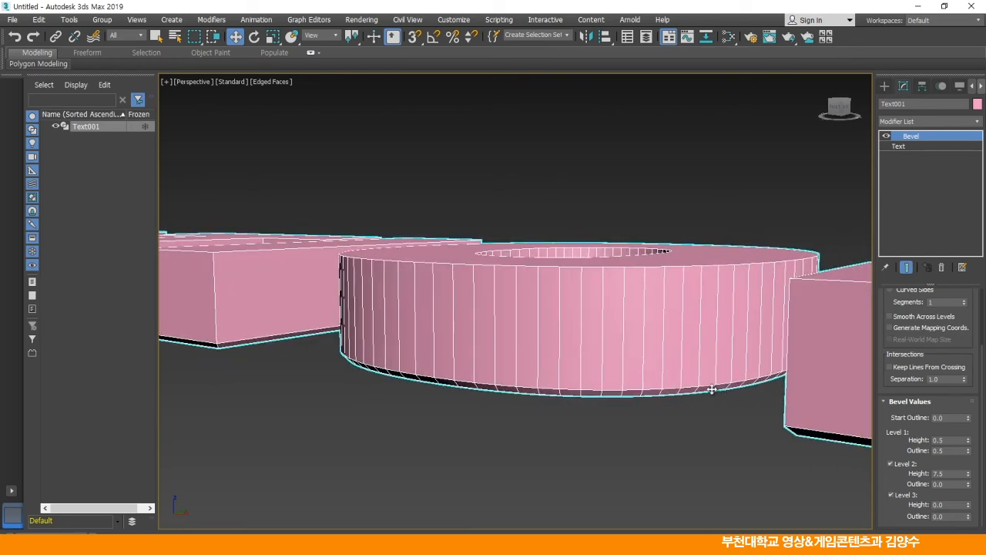
Step: Set the bevel's Level 3 height to 0.5 and outline to -0.5 to chamfer the letters' upper edges
click(945, 505)
key(Return)
click(954, 516)
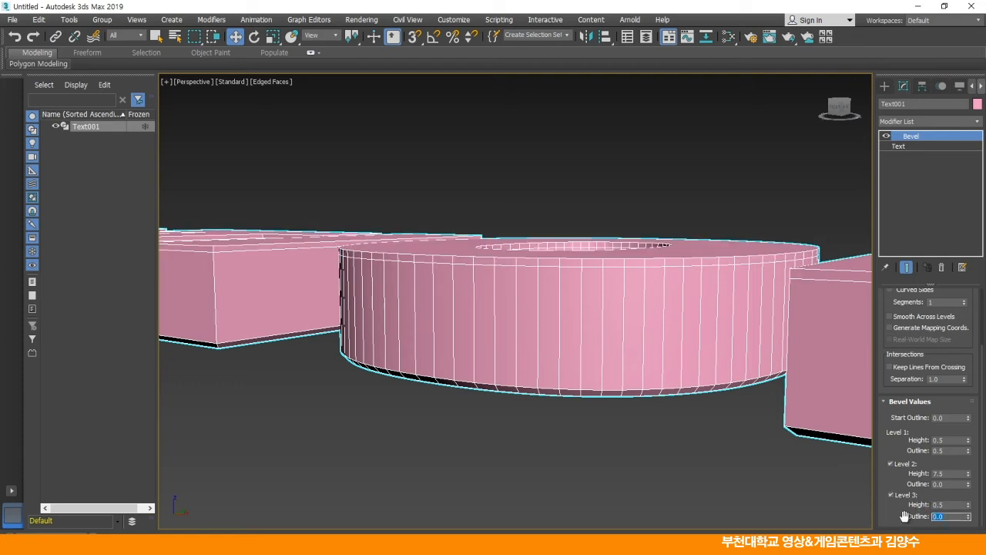
text(-0.5)
key(Return)
middle_drag(775, 421, 675, 380)
scroll(730, 430, down, 2)
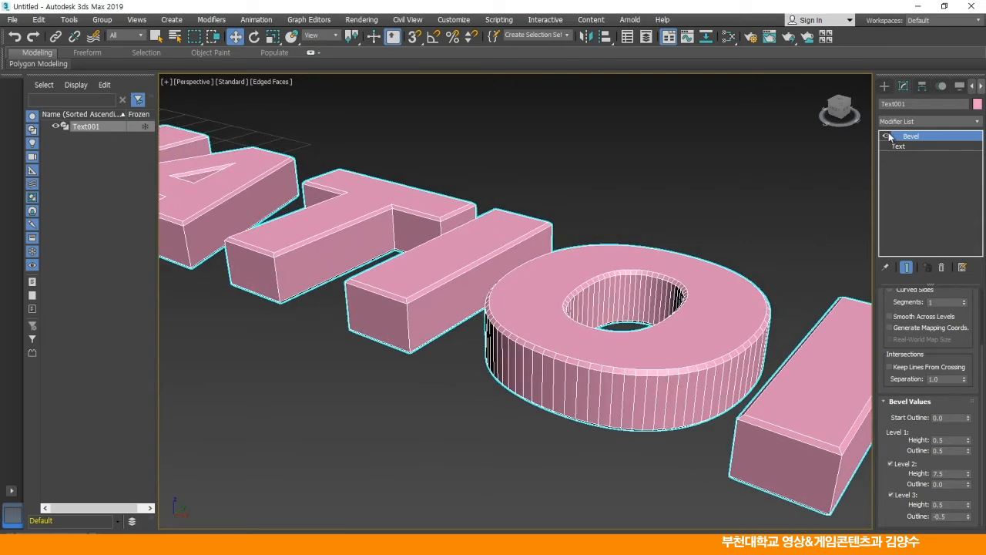
Step: Recolour the bevelled text blue and delete it after viewing
click(977, 105)
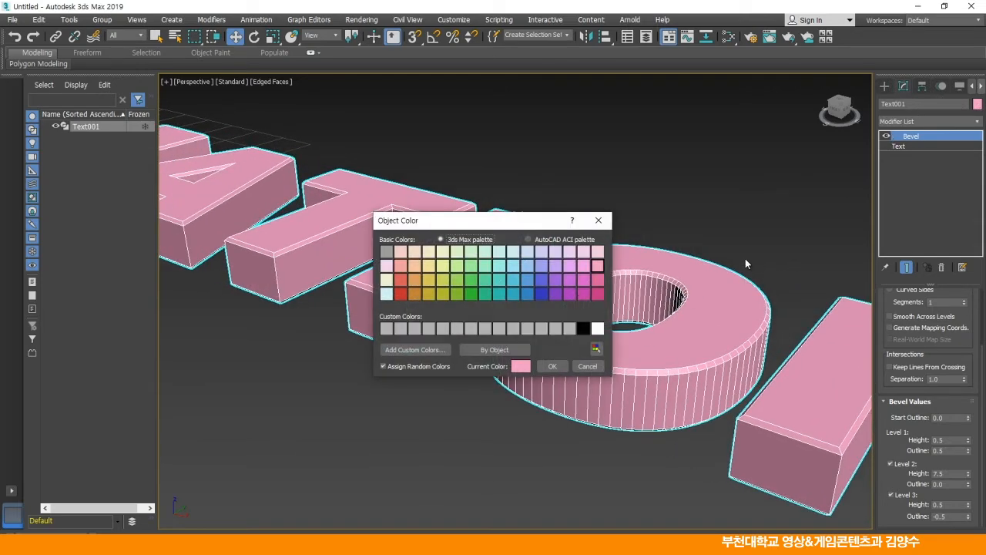
click(543, 279)
click(552, 366)
alt+middle_drag(506, 409, 675, 333)
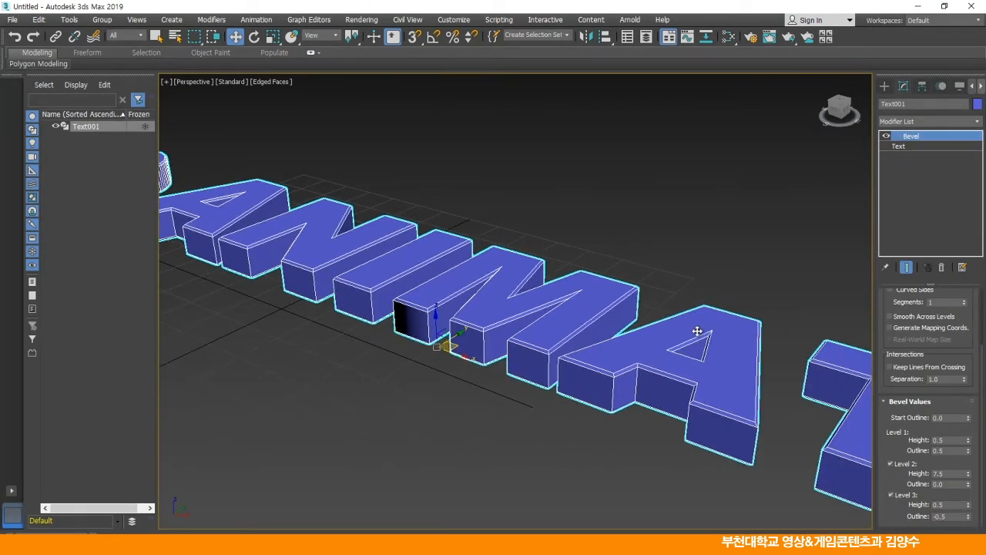
key(Delete)
Step: Place a standard Omni light on the perspective grid
click(885, 87)
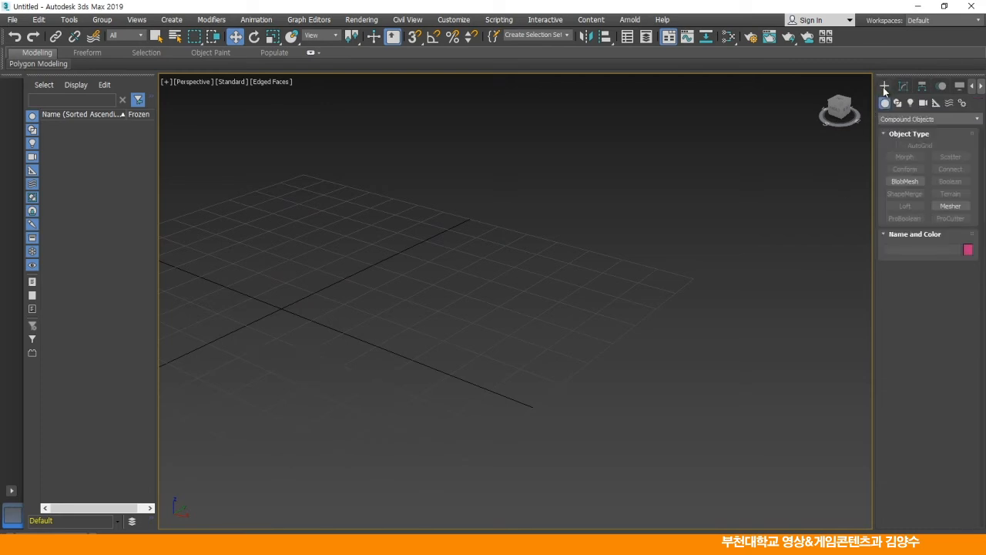
click(911, 104)
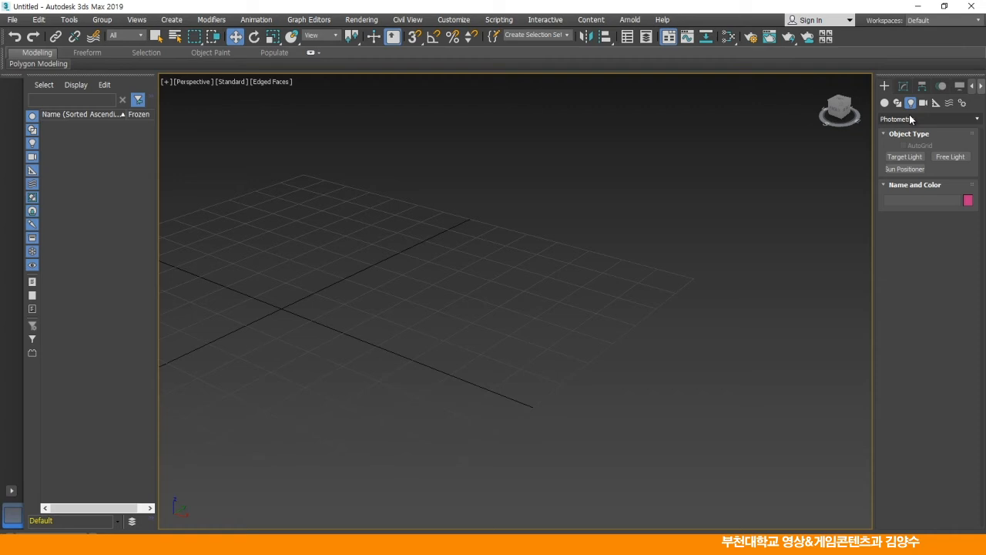
click(917, 118)
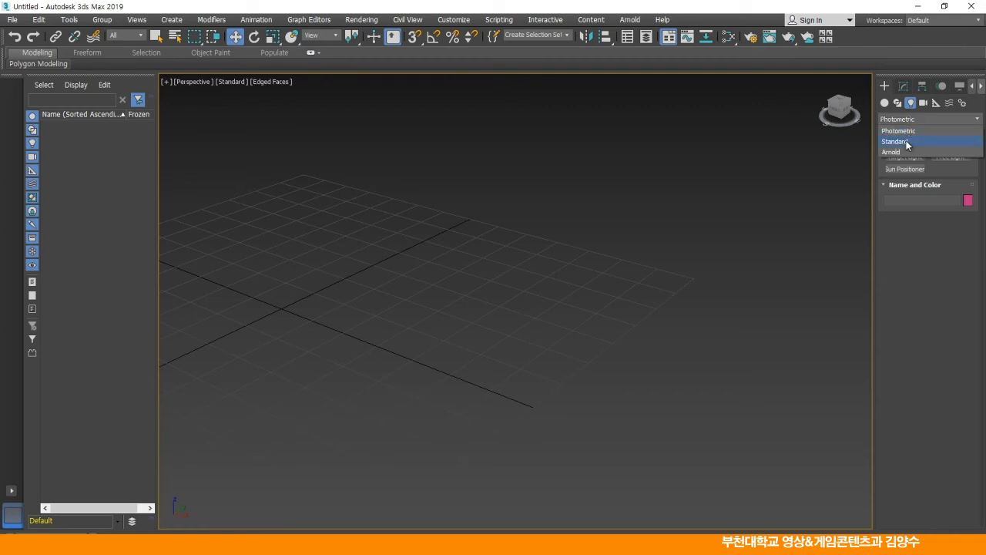
click(895, 142)
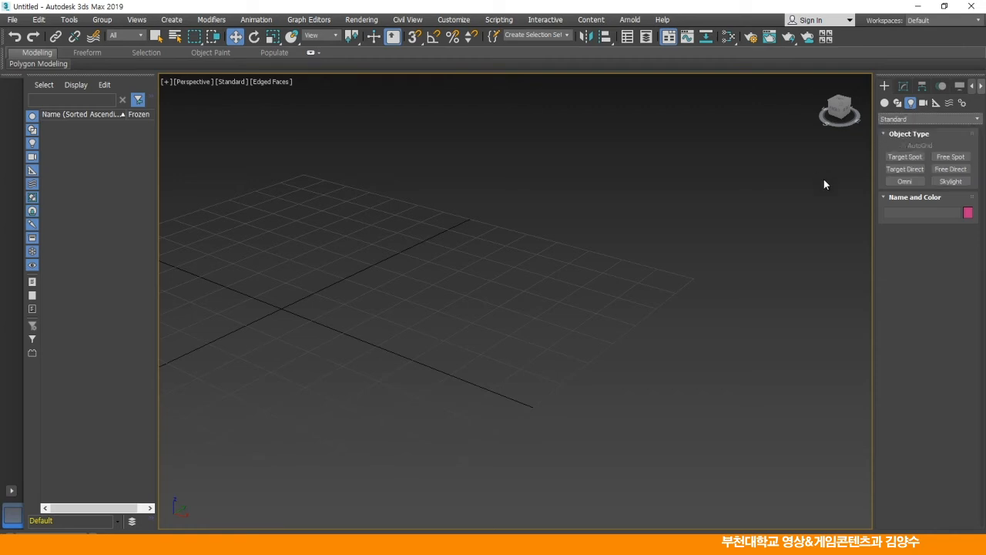
click(889, 181)
drag(521, 291, 501, 301)
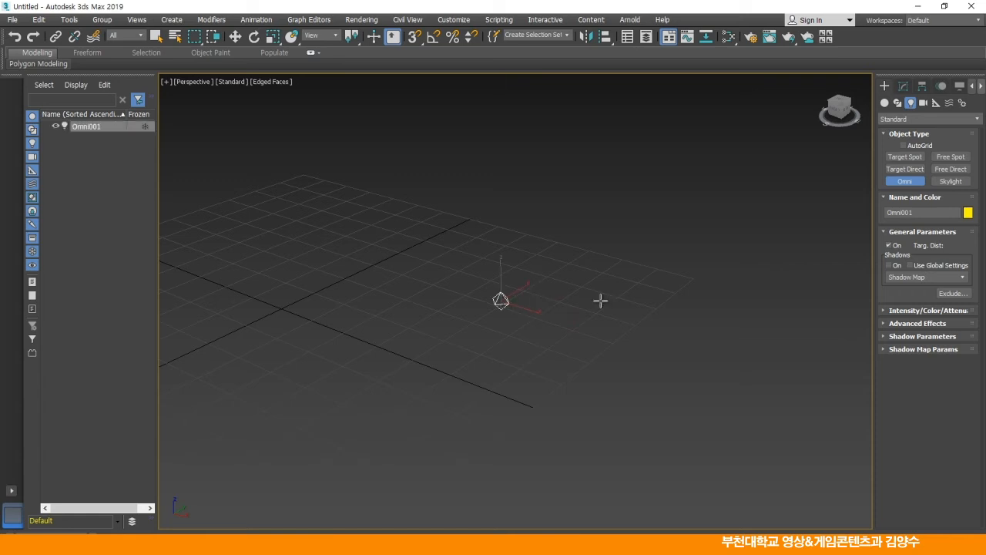
Step: Place a Target Spot light beyond the grid, aimed back at it from a distance of about 128
click(905, 156)
drag(684, 144, 585, 270)
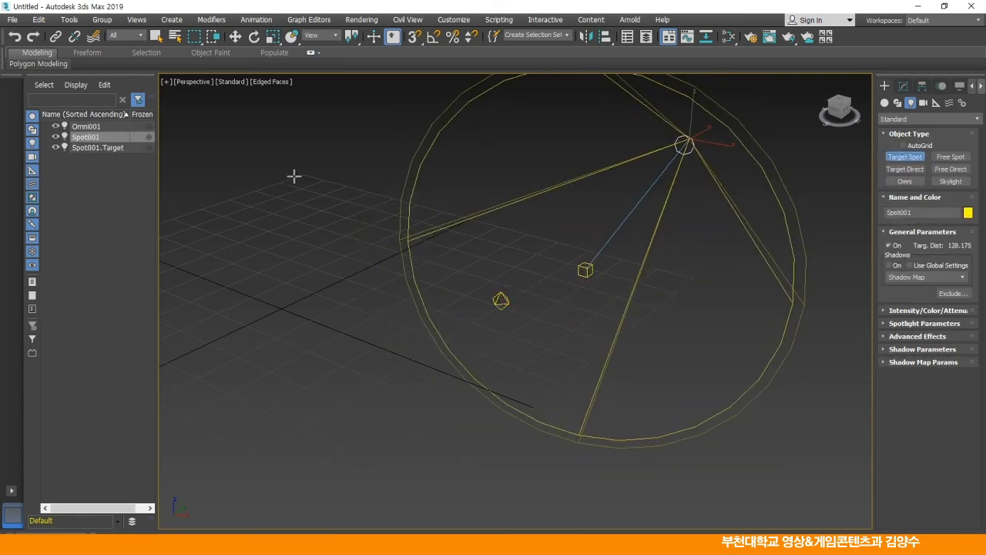
click(235, 37)
alt+middle_drag(412, 213, 592, 286)
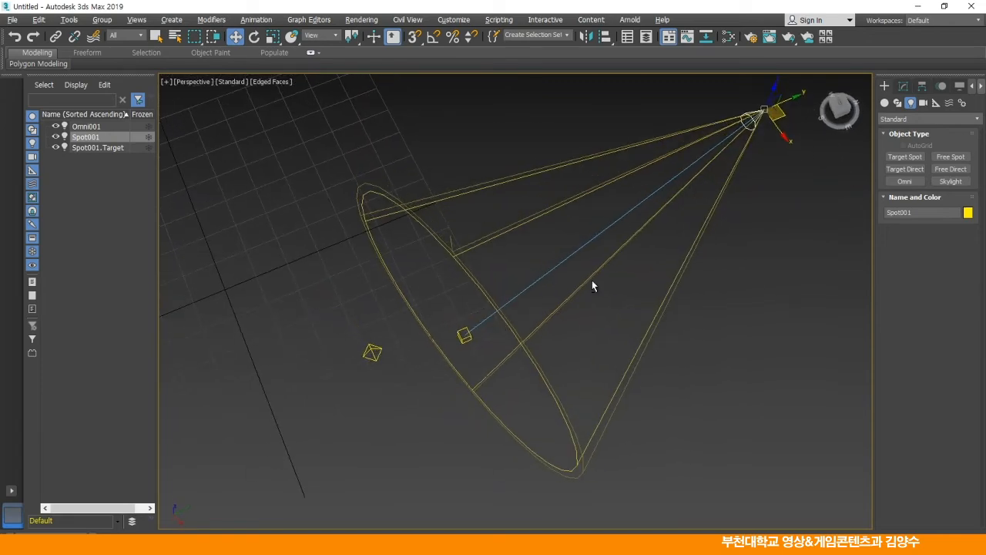
Step: Place a targeted Arnold light on the far side of the grid, aimed across towards the other lights
click(918, 119)
click(906, 149)
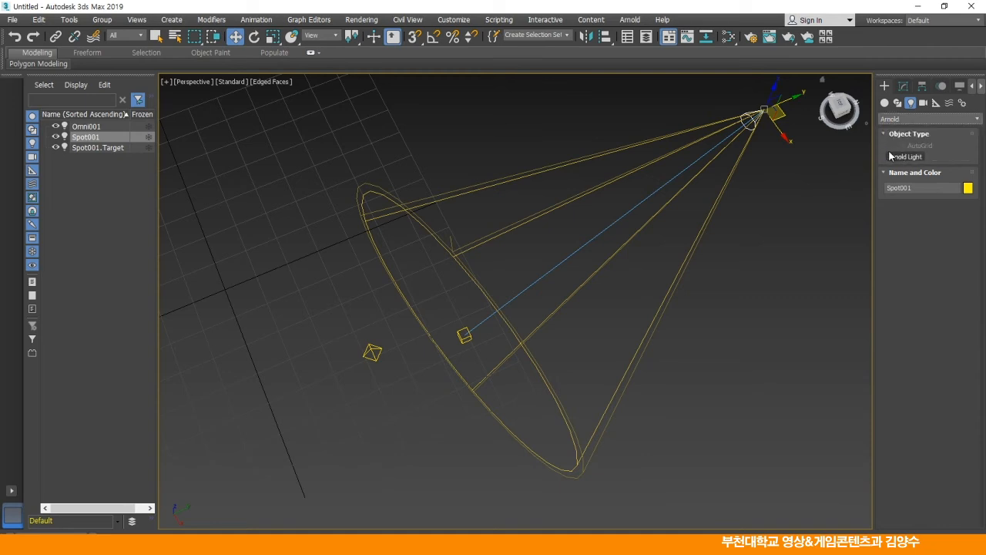
click(906, 157)
drag(276, 169, 401, 282)
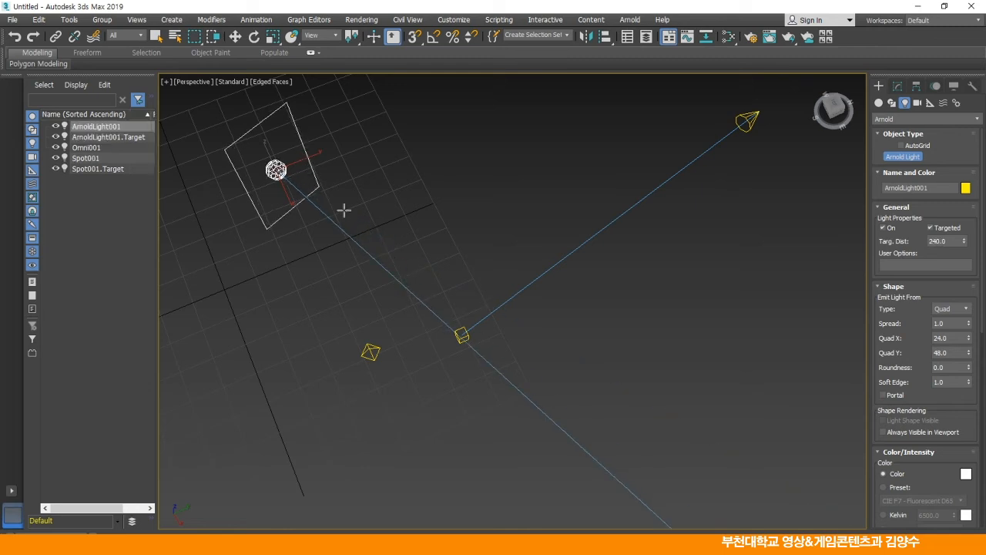
alt+middle_drag(339, 310, 346, 251)
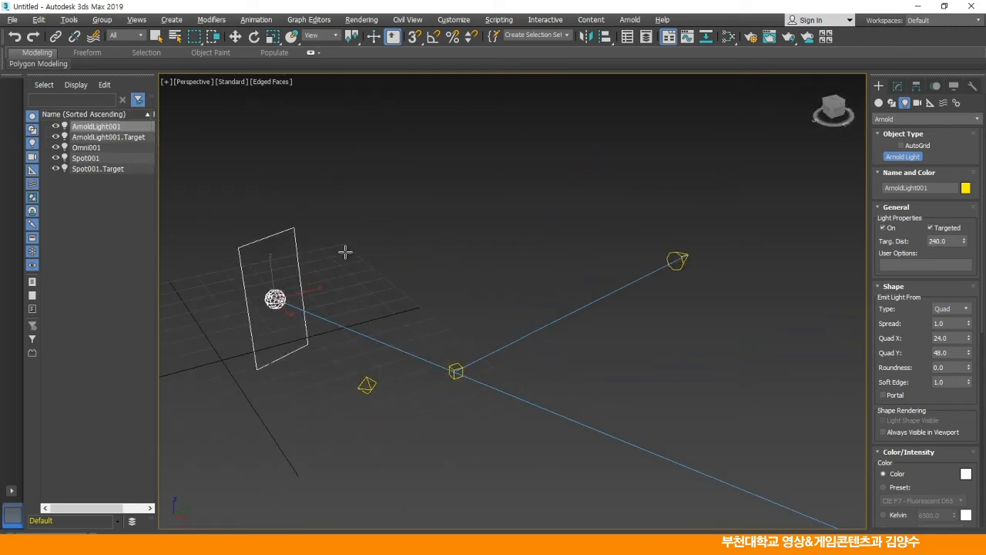
Step: In the Front view of the four-view layout, raise the Arnold light and shift its target so it shines diagonally downwards
click(235, 36)
key(alt+w)
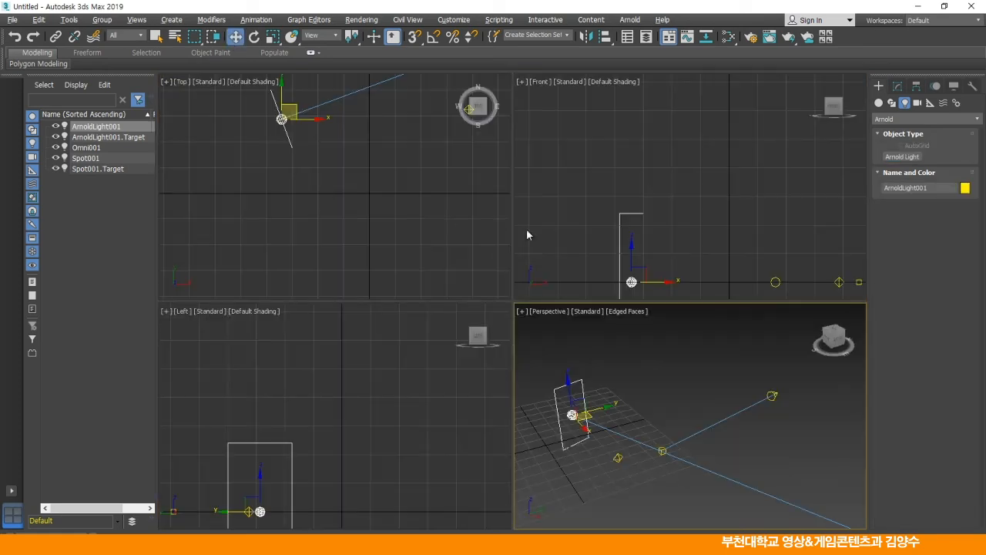
middle_click(536, 199)
drag(586, 222, 748, 108)
scroll(652, 185, down, 3)
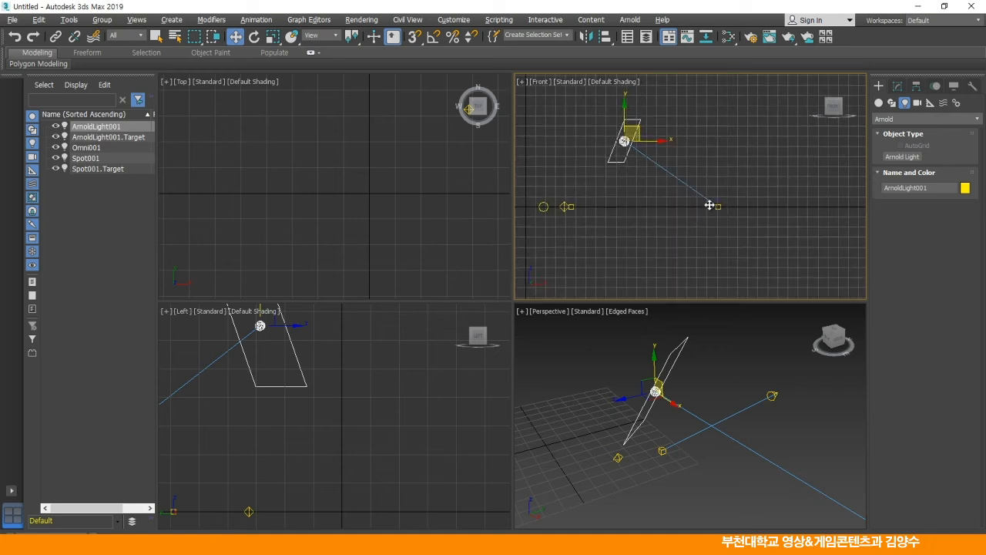
click(717, 207)
drag(716, 207, 638, 203)
drag(625, 141, 683, 138)
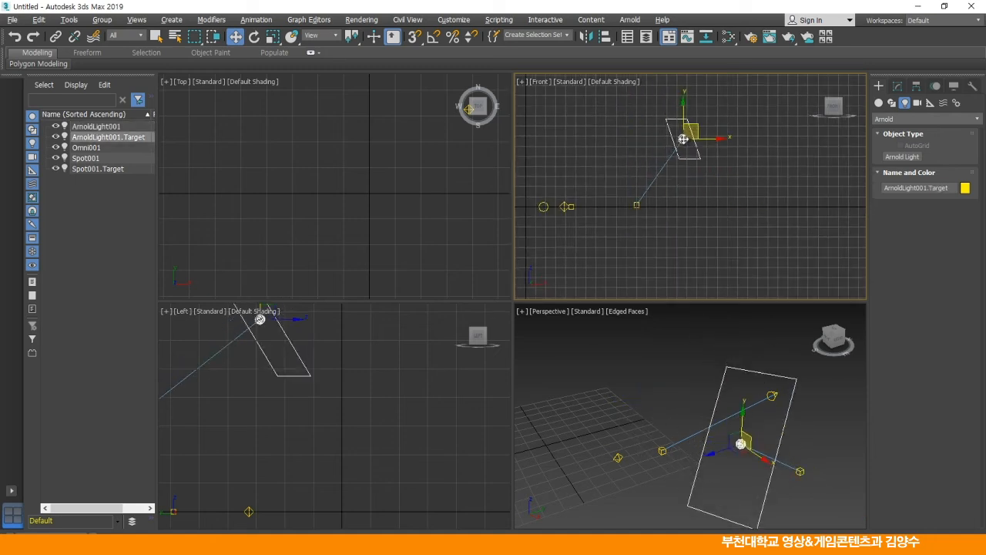
drag(637, 205, 595, 209)
Step: Review the light arrangement in perspective, and delete all the lights and their targets
middle_drag(704, 387, 636, 444)
scroll(700, 422, up, 4)
scroll(654, 351, down, 2)
click(649, 369)
scroll(656, 422, down, 3)
scroll(656, 422, down, 3)
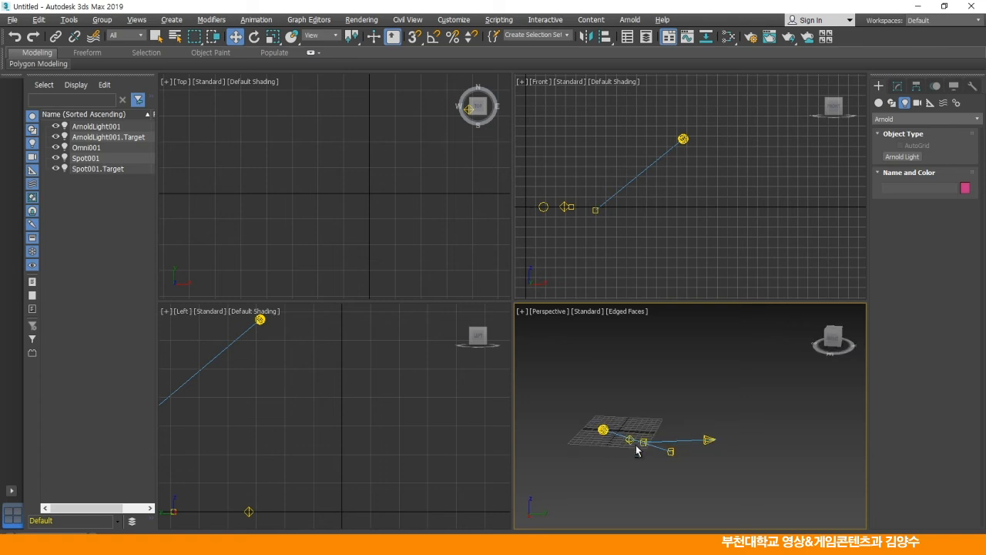
middle_drag(632, 253, 686, 266)
drag(730, 236, 733, 239)
key(Delete)
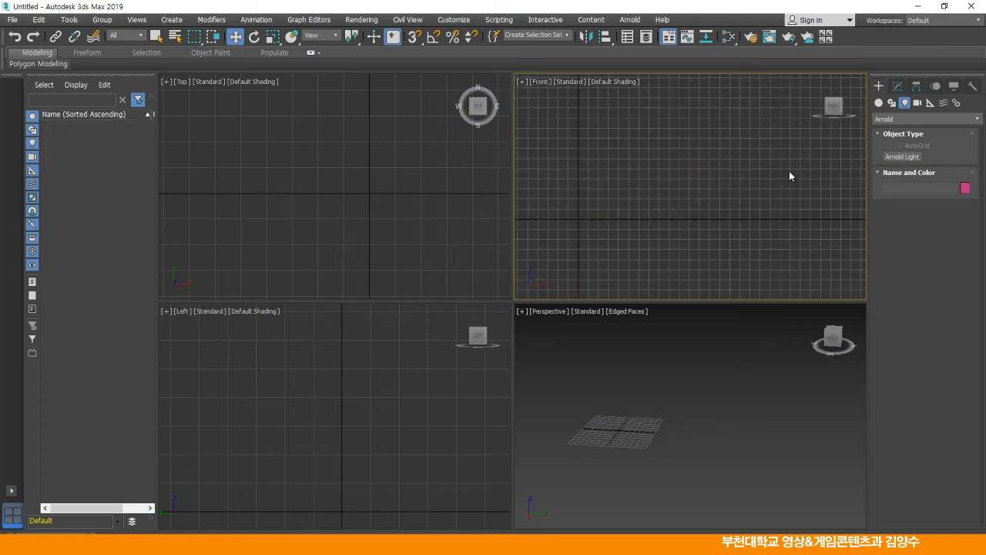
Step: Place a Target camera in the Top view, starting below the grid centre and aiming straight across it
click(918, 102)
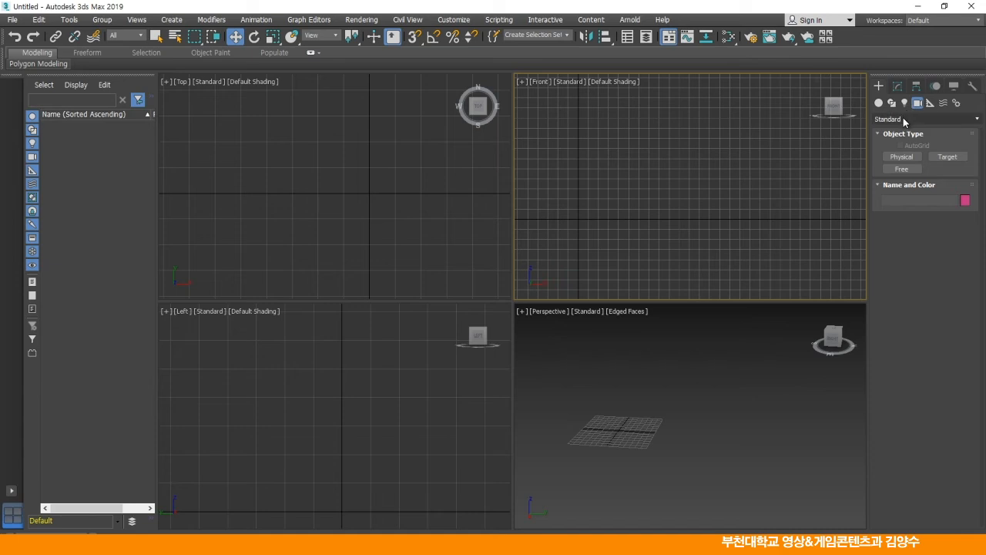
click(947, 157)
drag(340, 275, 339, 149)
right_click(605, 201)
middle_drag(595, 218, 642, 219)
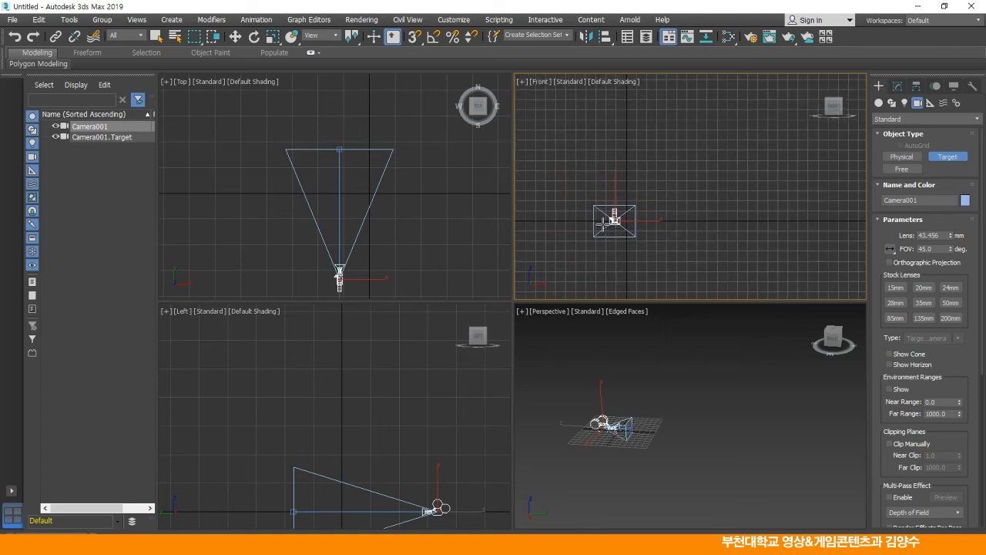
Step: Raise the camera body above its target in the Front view so it looks diagonally downwards, checking it in the Left and Perspective views
click(236, 37)
click(607, 257)
click(341, 279)
right_click(645, 264)
drag(616, 190, 616, 146)
right_click(452, 341)
scroll(446, 343, down, 3)
click(349, 437)
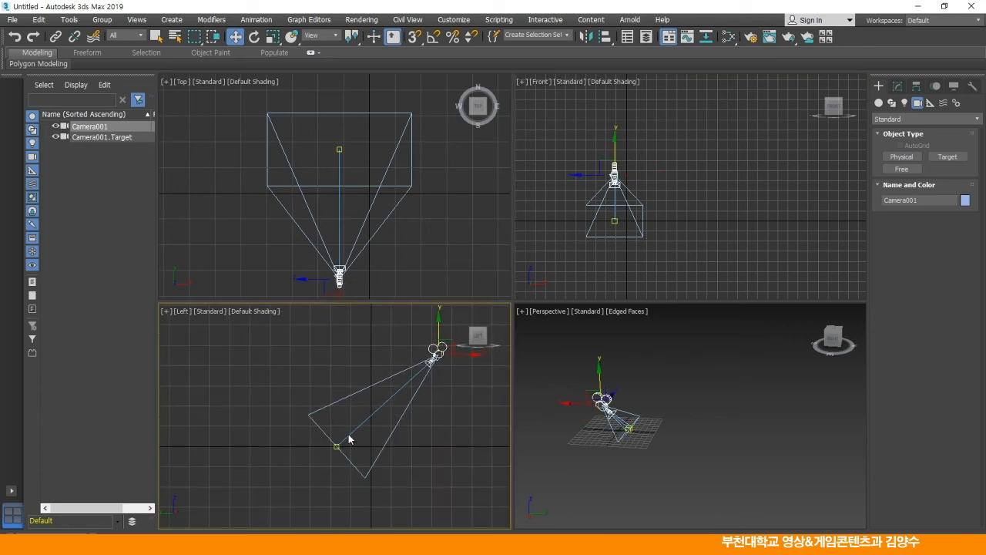
click(602, 402)
alt+middle_drag(588, 439, 757, 454)
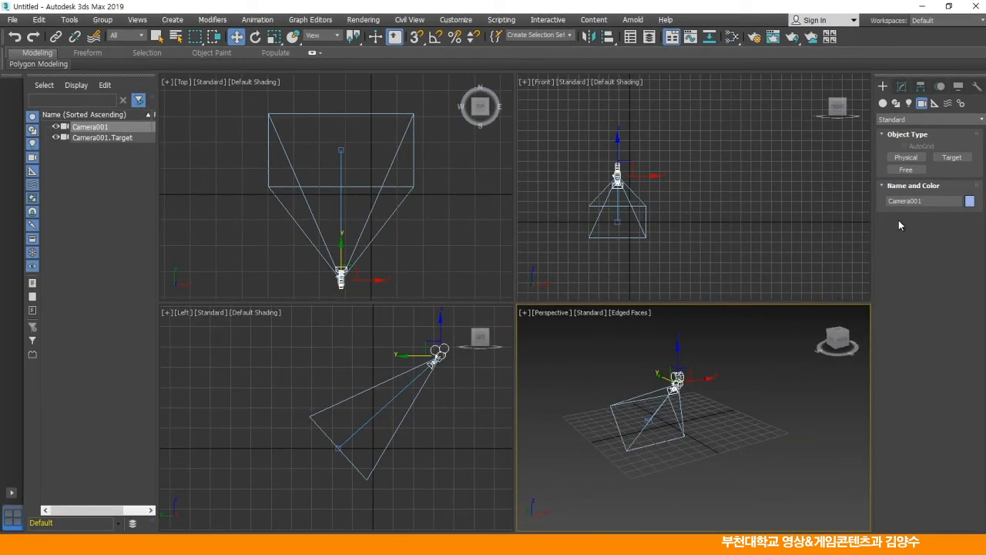
Step: Place a Free camera beside the target camera in the Top view, and delete all the cameras
click(914, 170)
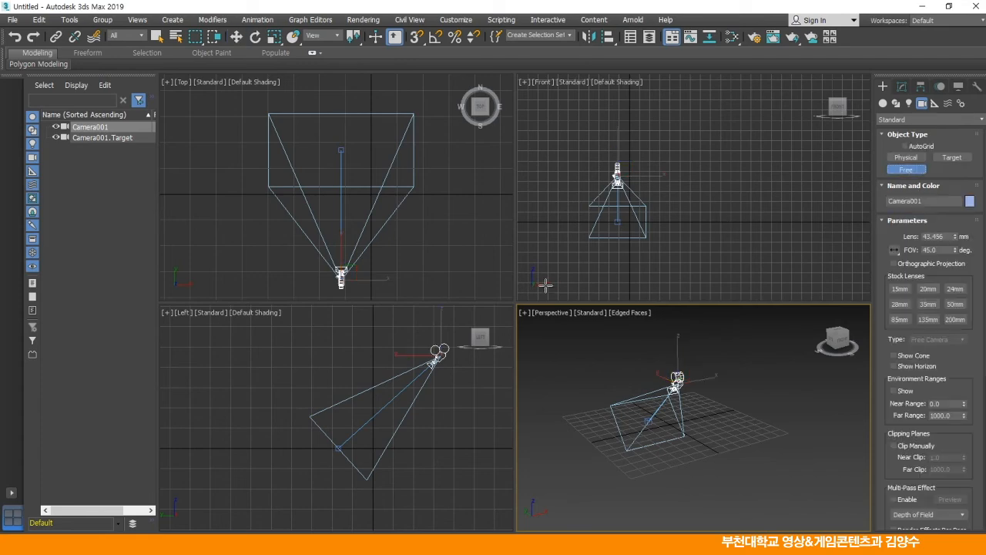
click(447, 226)
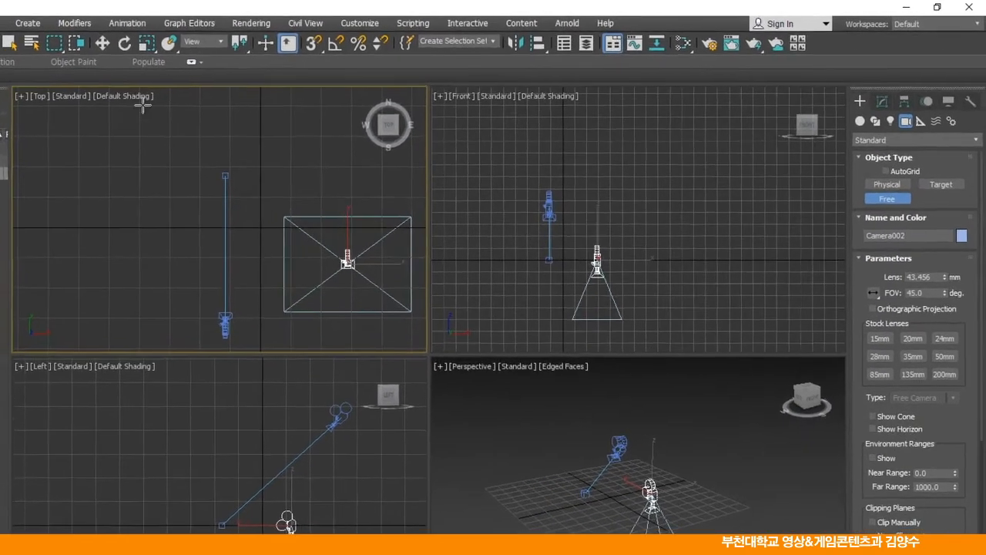
click(102, 43)
click(416, 345)
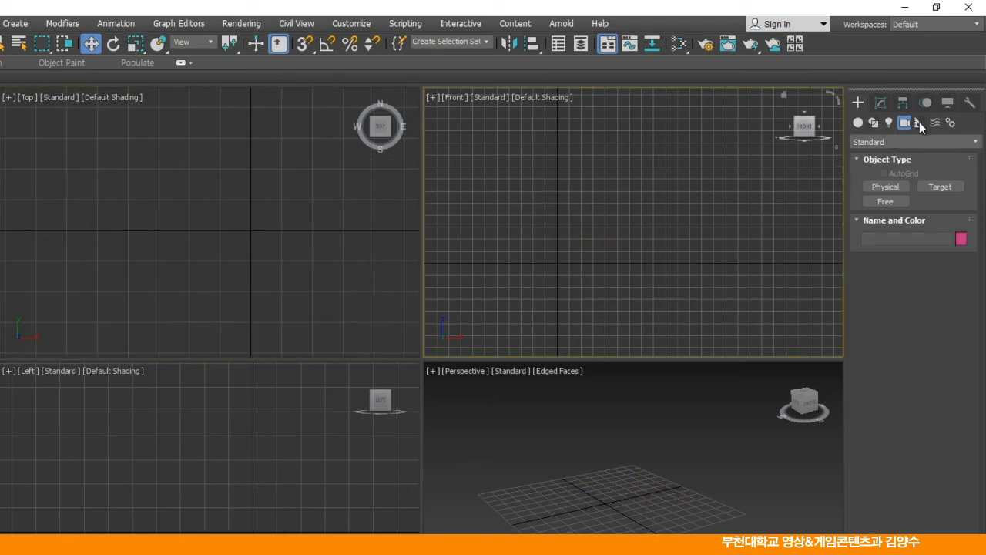
Step: Create a Dummy helper near the grid centre in the Top view
click(919, 122)
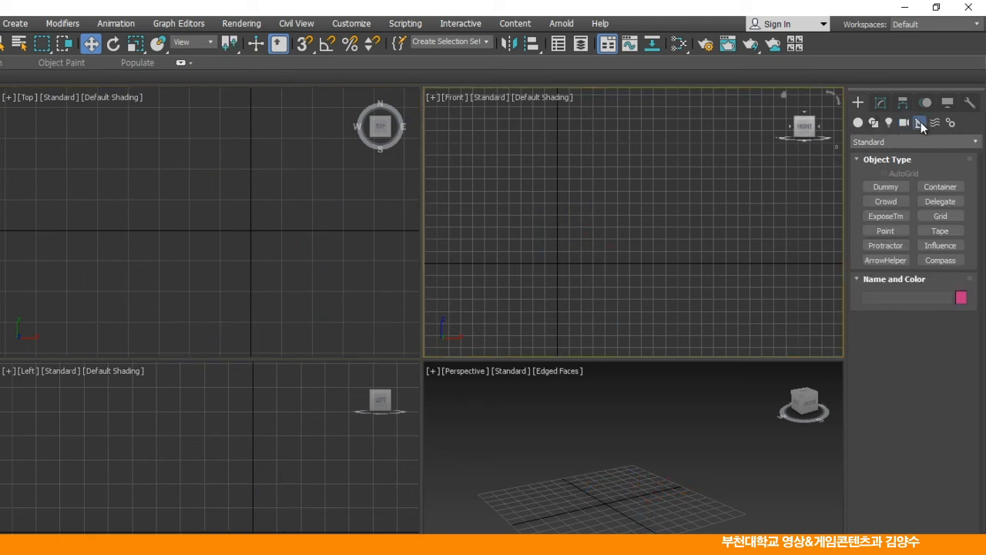
click(886, 187)
drag(197, 216, 224, 245)
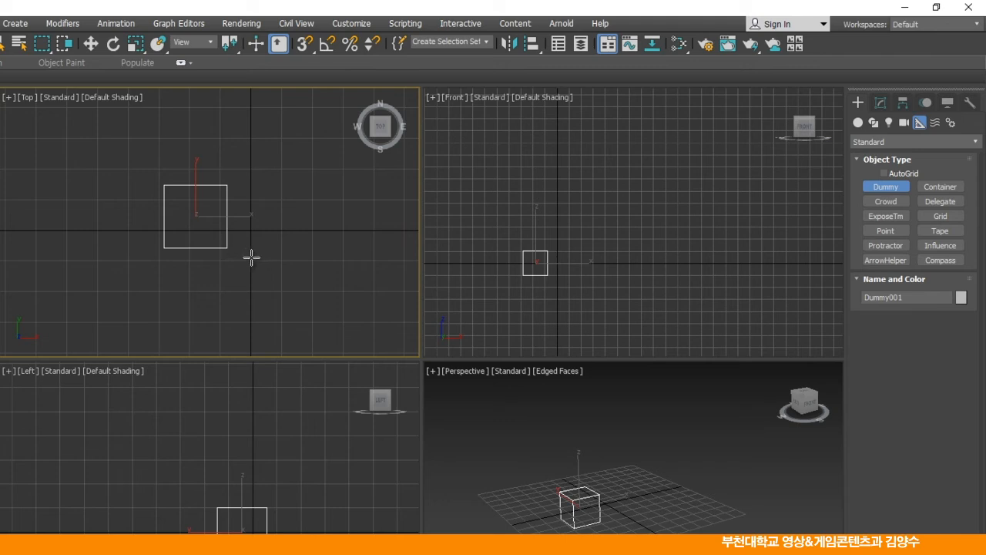
key(w)
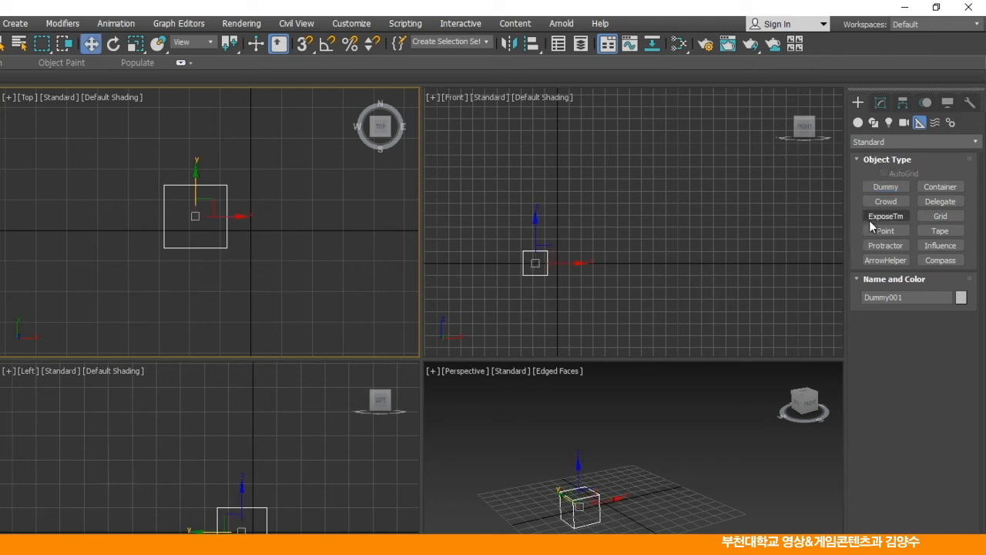
Step: Add a Point helper beside the dummy in the Top view, and delete both helpers together
click(887, 230)
click(319, 232)
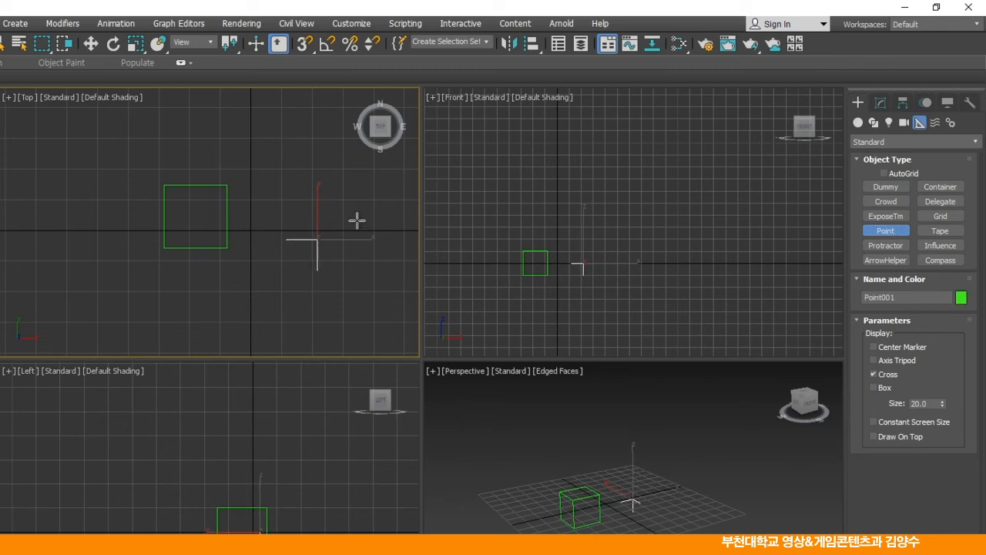
key(w)
drag(114, 155, 360, 320)
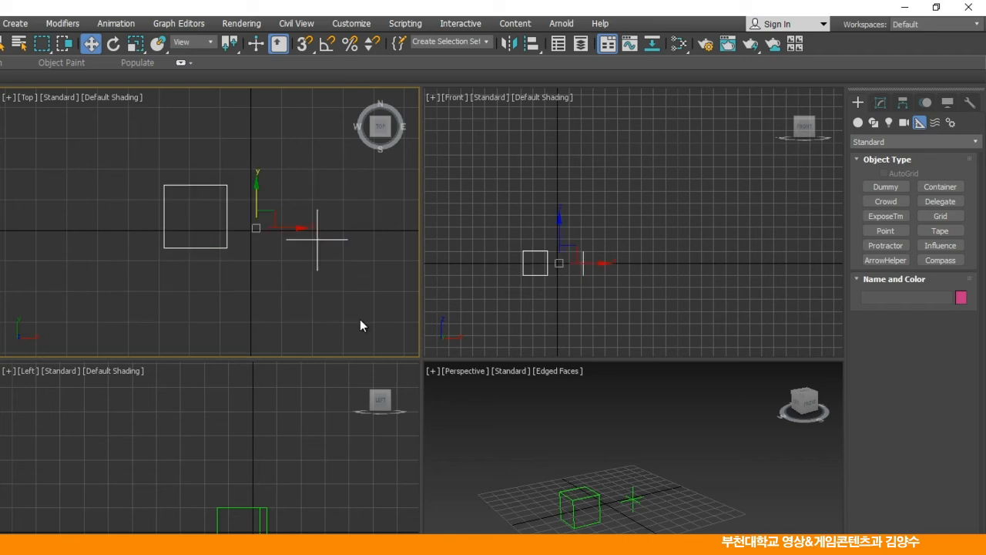
key(Delete)
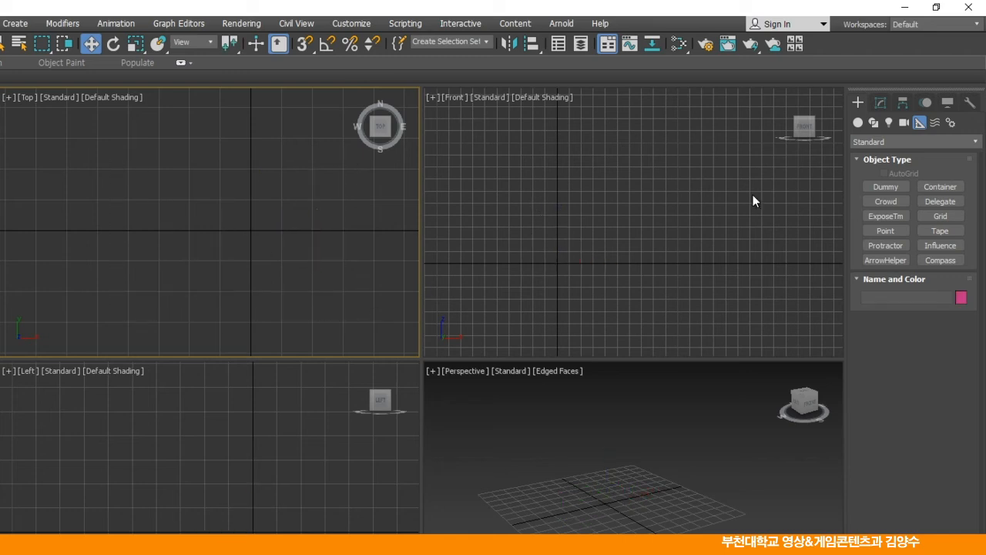
Step: Place a Gravity force with an icon size of about 9.5 near the centre of the Top view
click(913, 139)
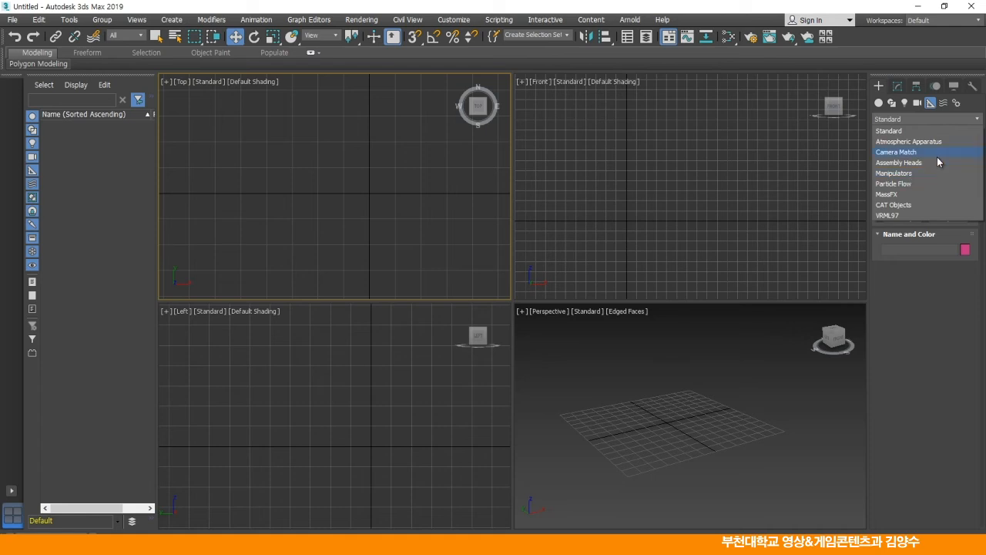
click(944, 104)
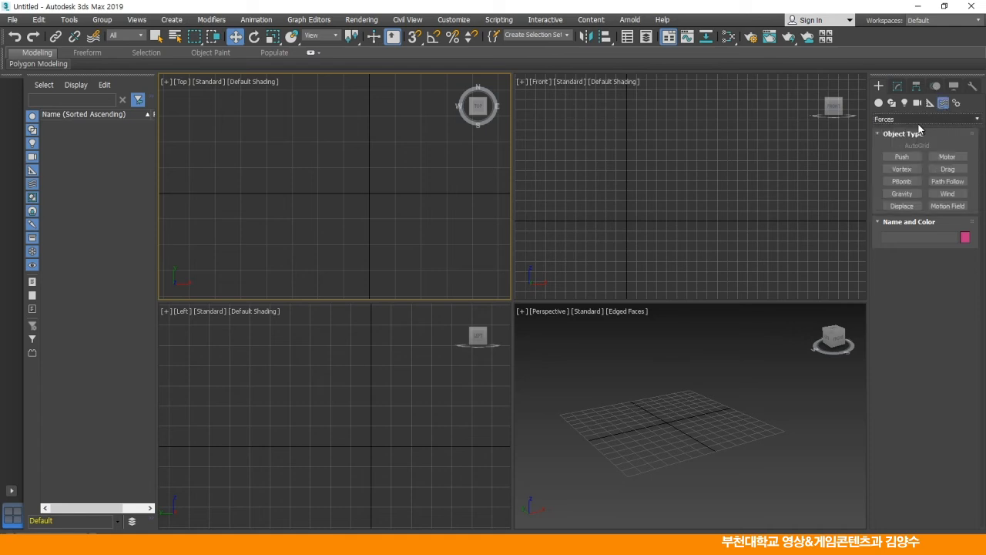
click(909, 198)
drag(357, 187, 387, 226)
scroll(666, 424, up, 4)
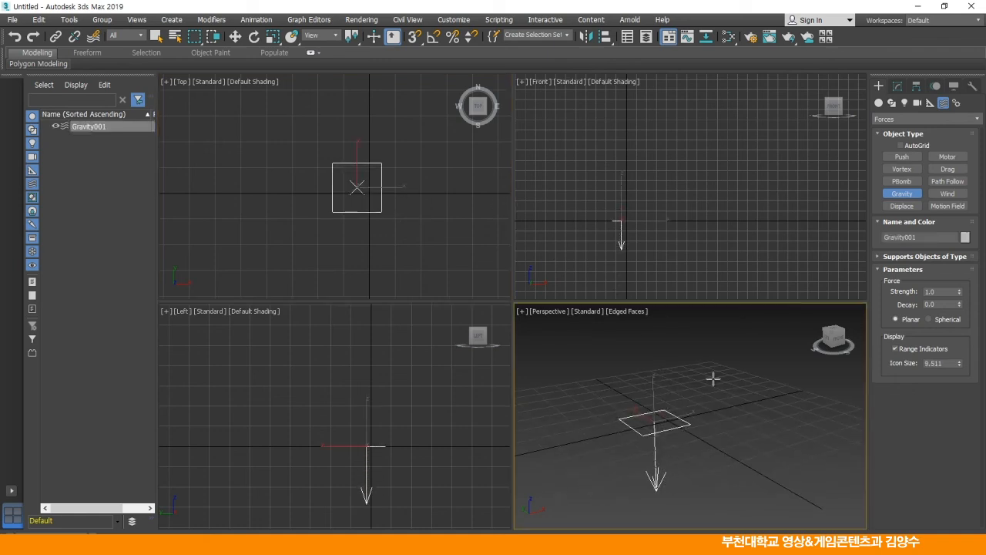
Step: Place a Wind force with an icon size of about 10.9 beside the gravity icon and rotate it so its arrow tilts sideways
click(948, 194)
drag(439, 203, 453, 235)
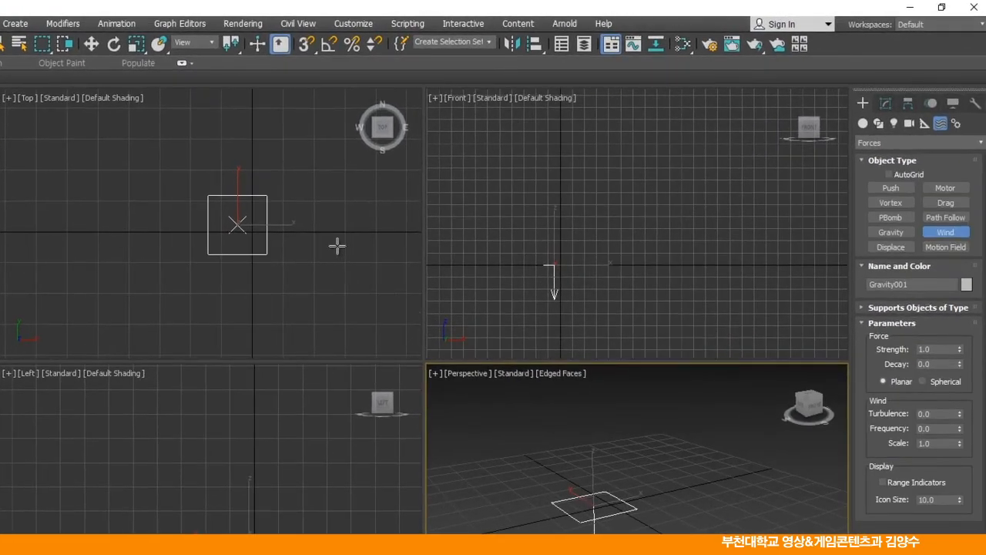
drag(353, 282, 356, 304)
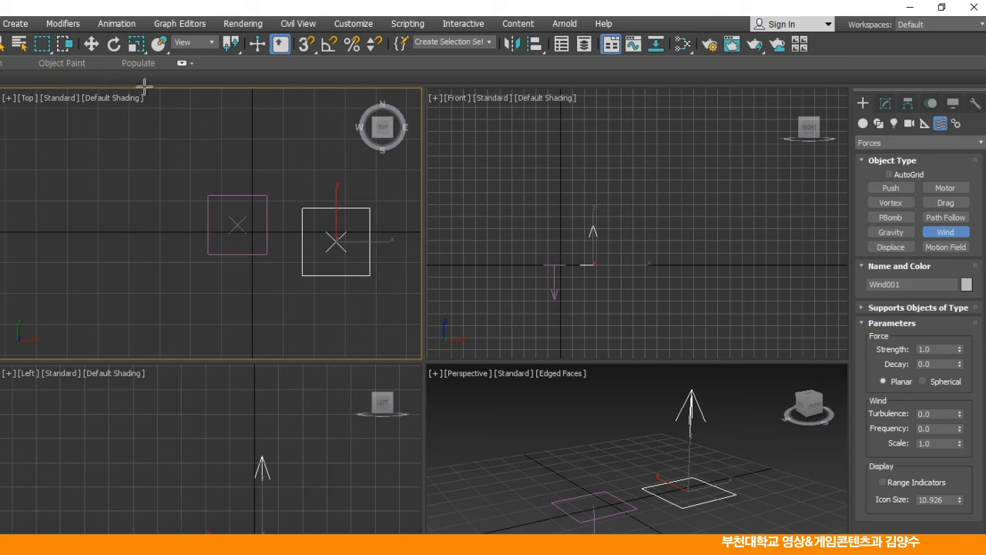
click(114, 43)
drag(709, 478, 669, 391)
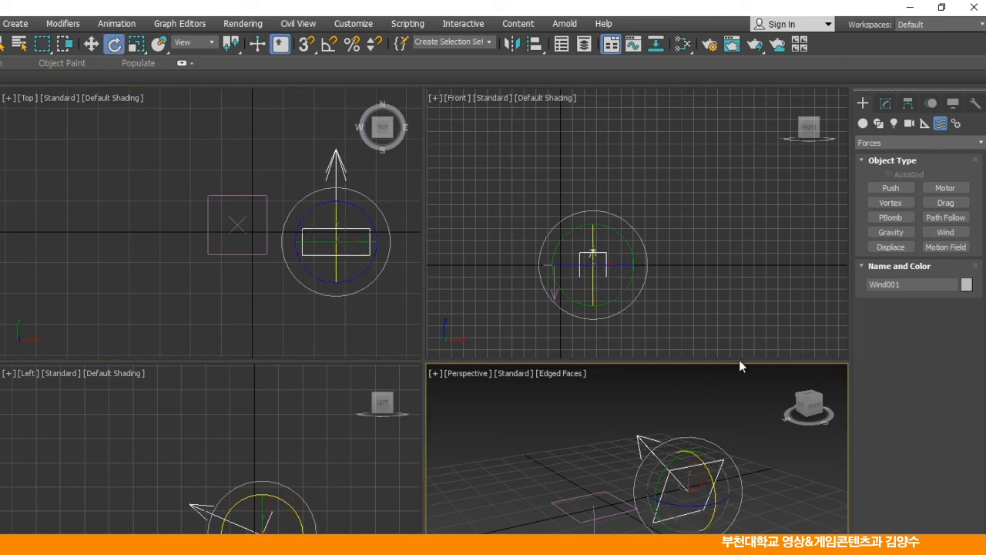
Step: In the Top view, place a Drag force beside the gravity icon and draw a Deflector about 88 wide and 86 long beyond the wind icon
click(942, 203)
drag(119, 240, 165, 287)
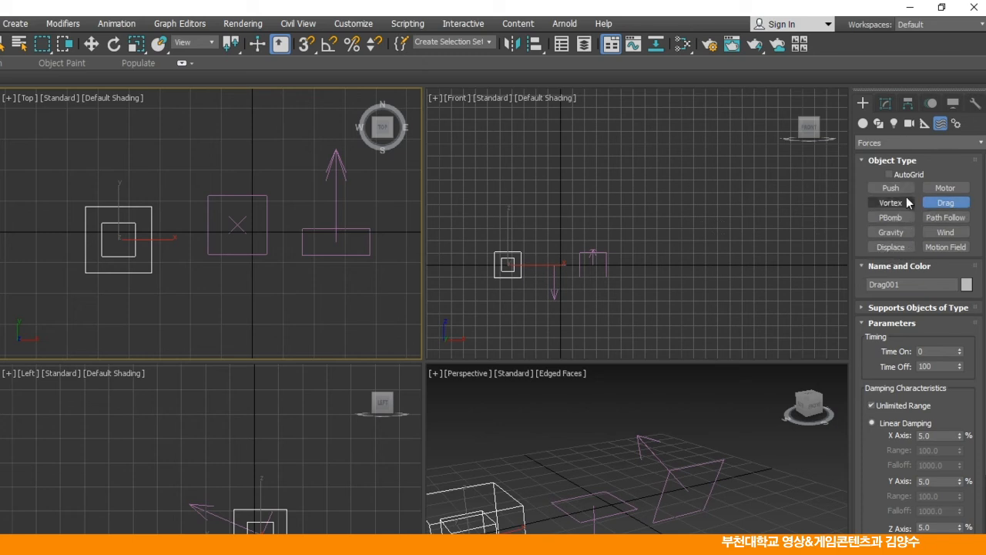
click(906, 144)
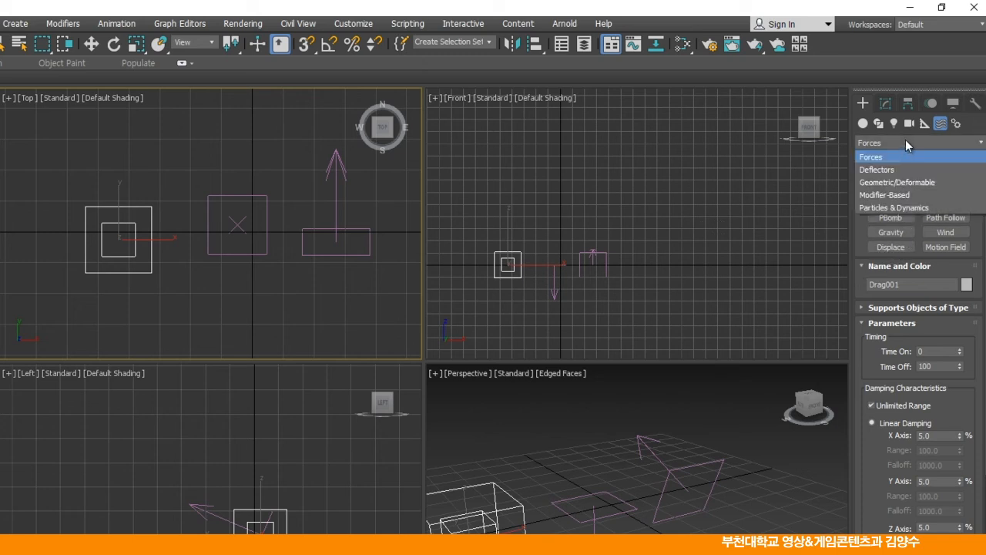
click(877, 170)
key(e)
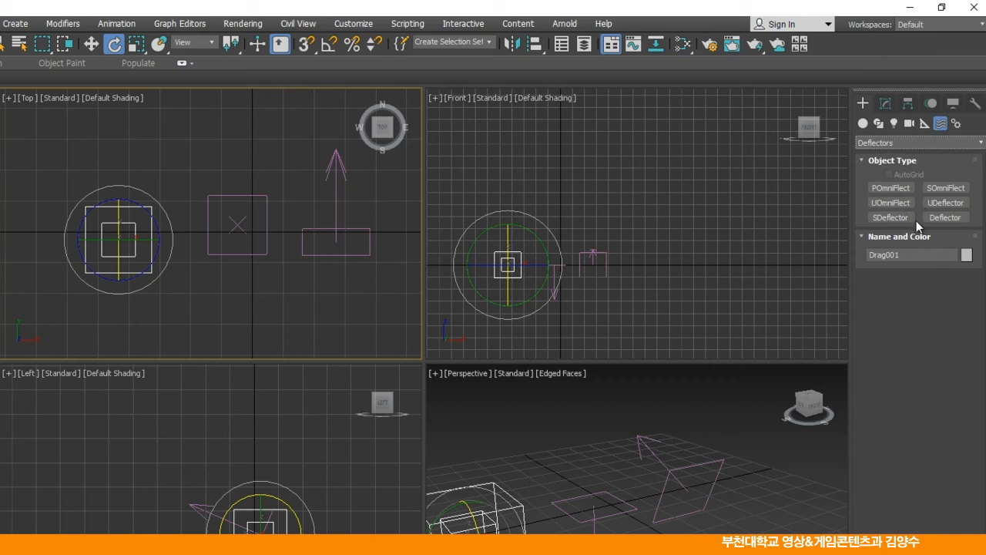
click(956, 222)
middle_drag(309, 239, 221, 255)
scroll(181, 264, down, 4)
drag(176, 182, 313, 315)
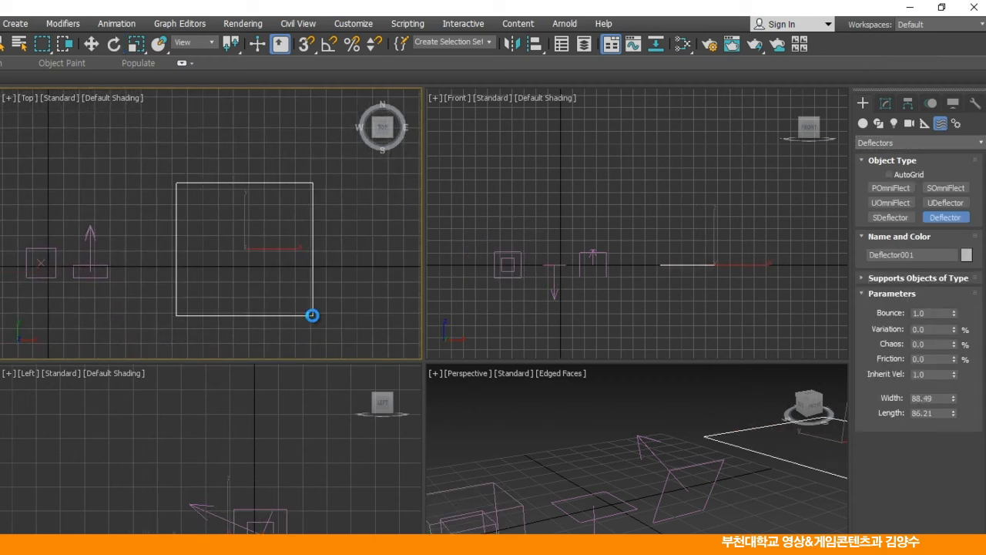
scroll(579, 463, up, 3)
middle_drag(577, 478, 557, 506)
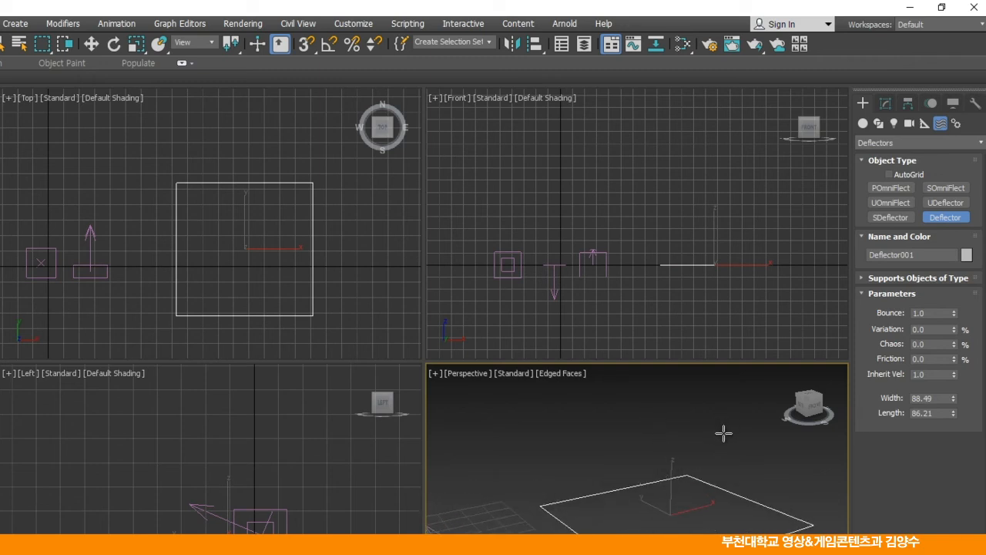
Step: Return to the Forces object types, and select and delete all the space warps in the Top view
click(912, 143)
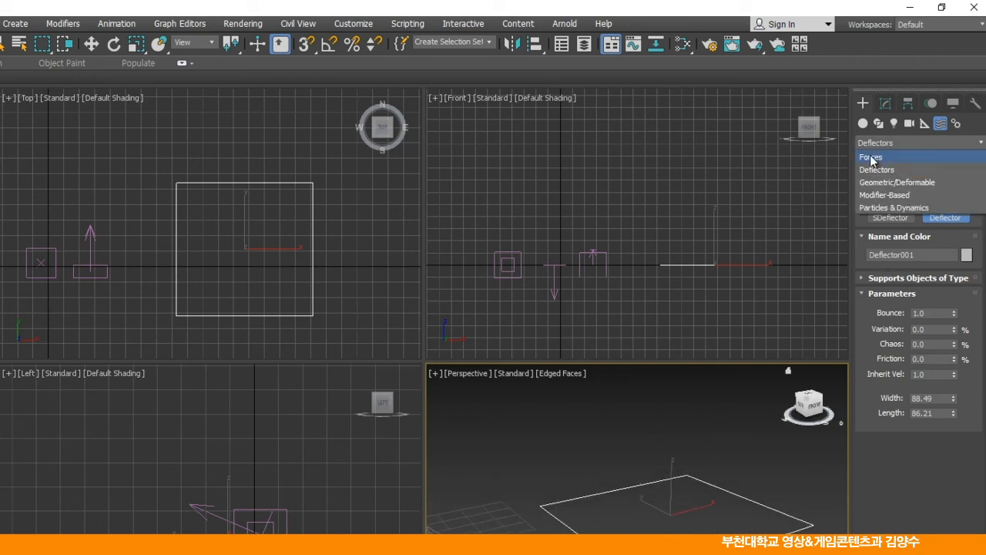
click(894, 159)
key(e)
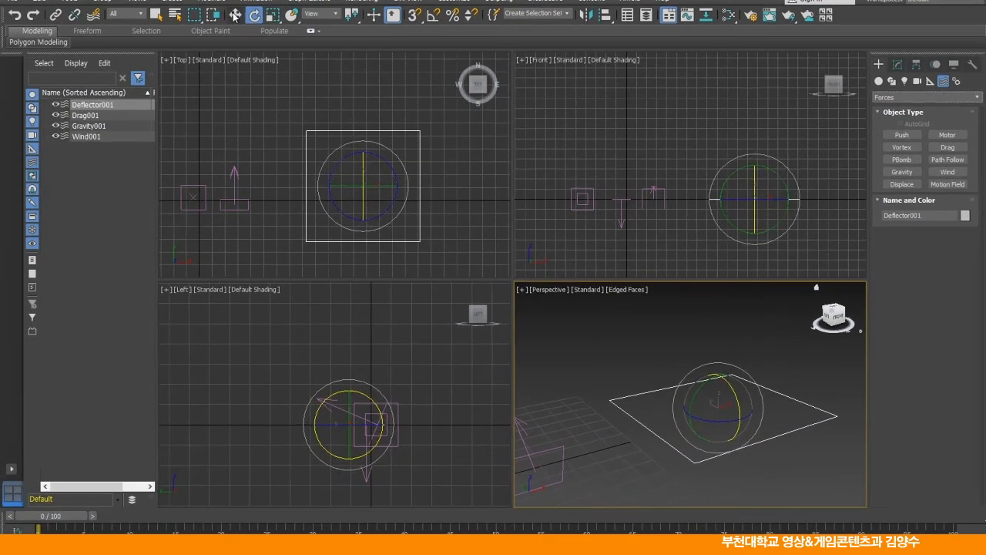
key(w)
middle_drag(173, 221, 218, 215)
scroll(218, 214, down, 5)
drag(408, 227, 408, 226)
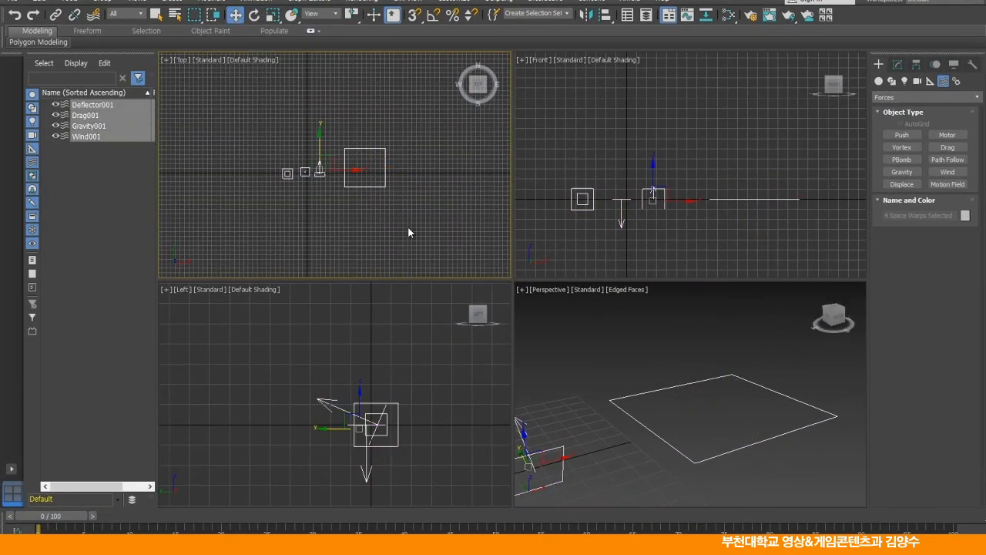
key(Delete)
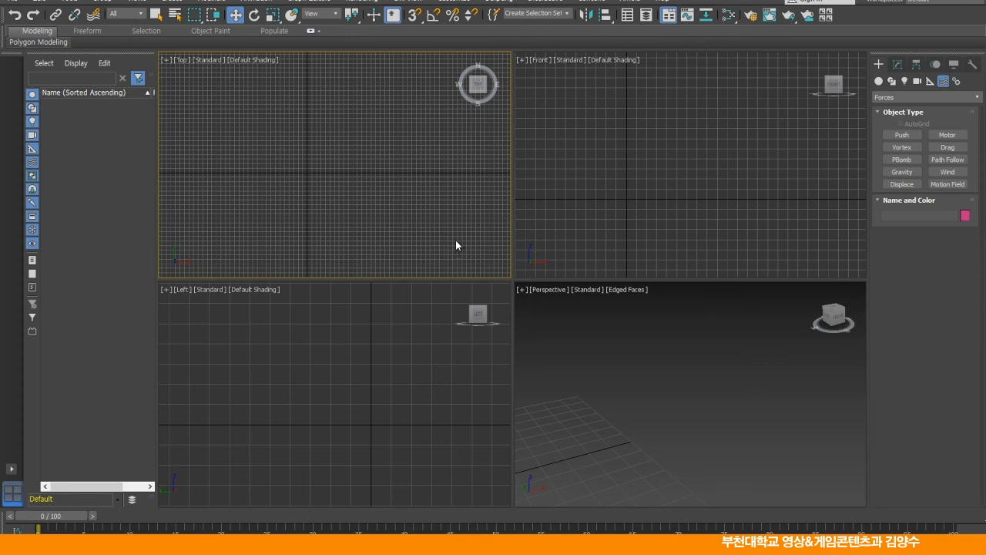
Step: Draw a Biped about 129 high at the grid centre in the Front view, and show its modifier stack
key(shift+ctrl+z)
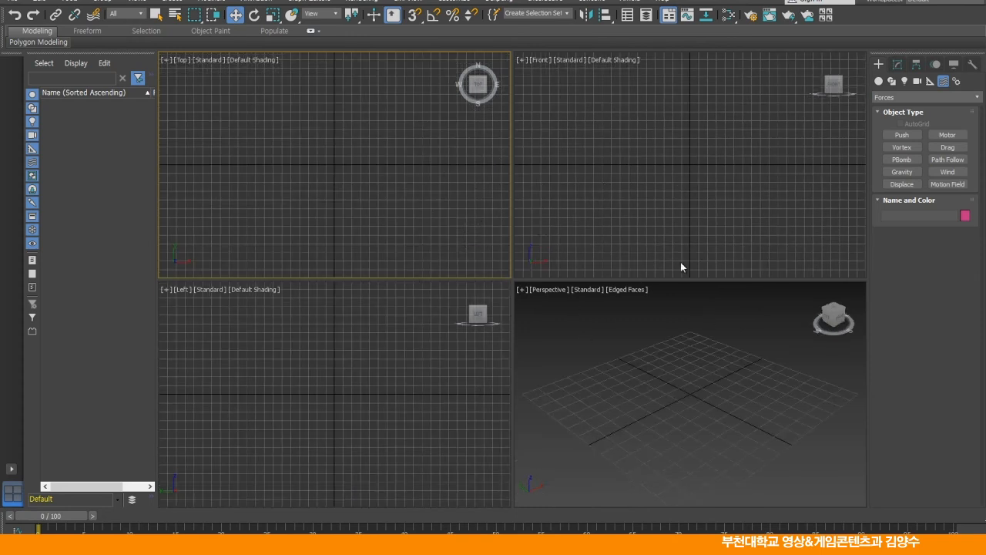
click(956, 83)
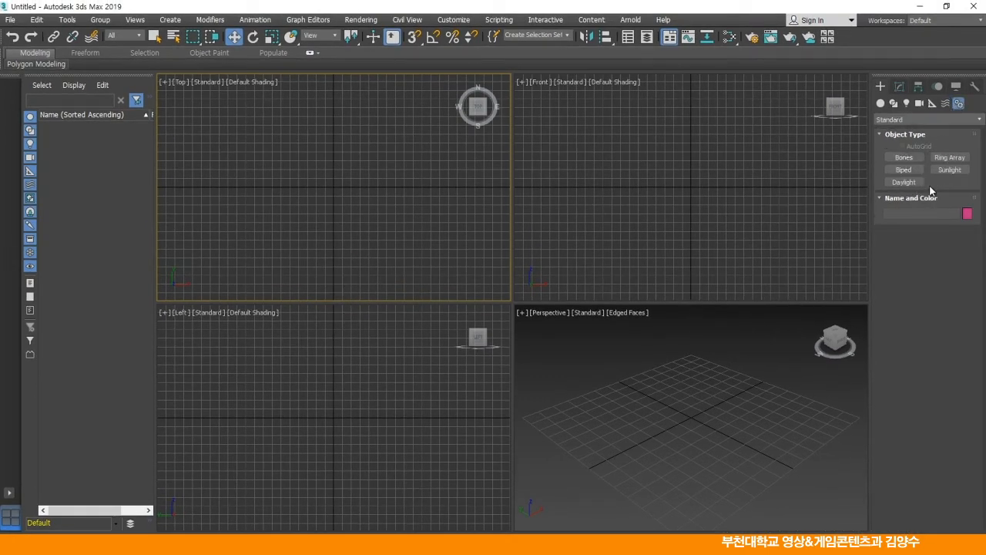
click(908, 171)
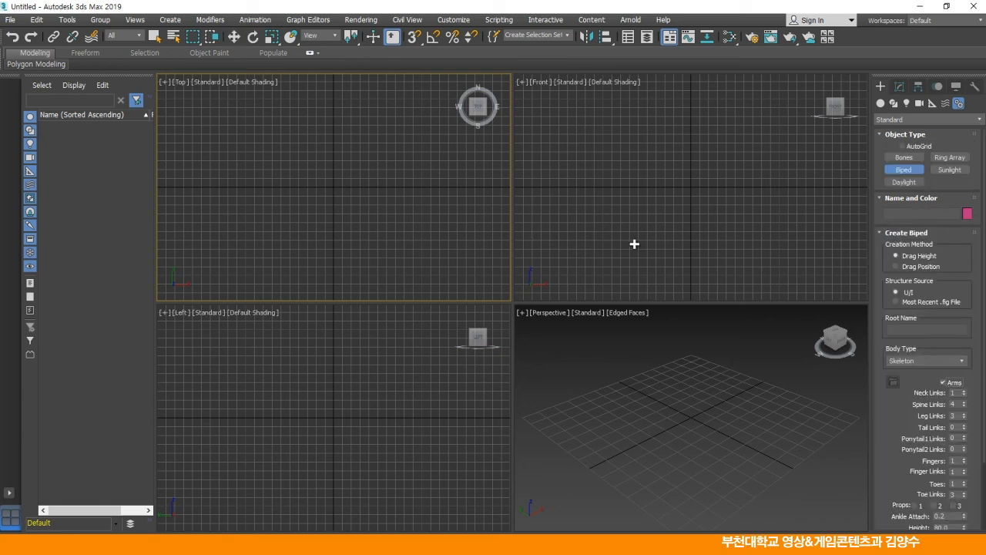
drag(682, 249, 683, 137)
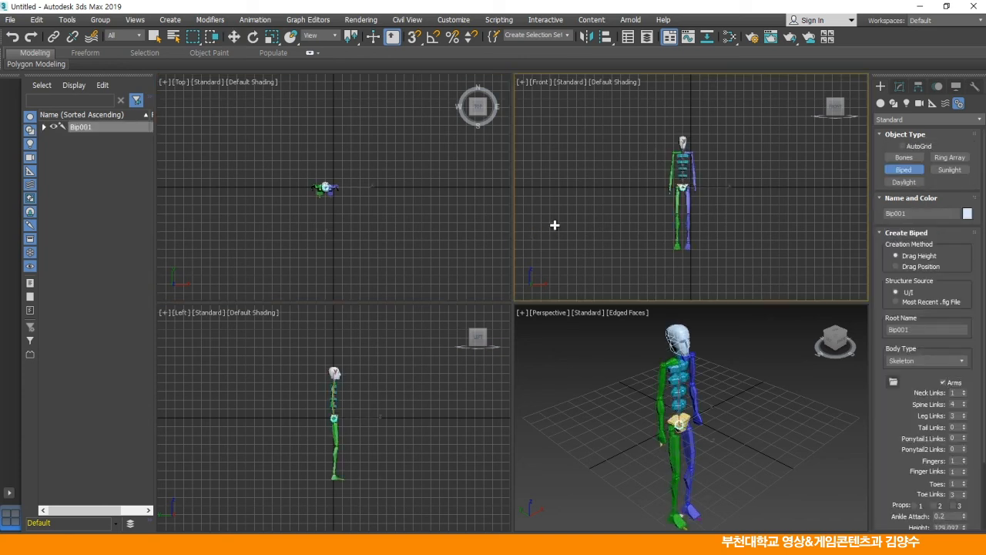
click(235, 37)
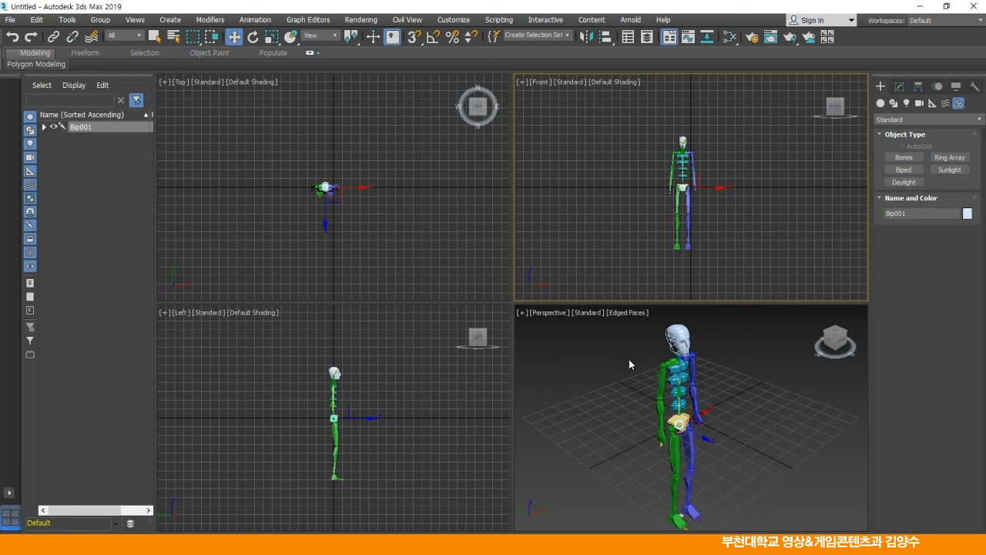
middle_drag(657, 420, 618, 403)
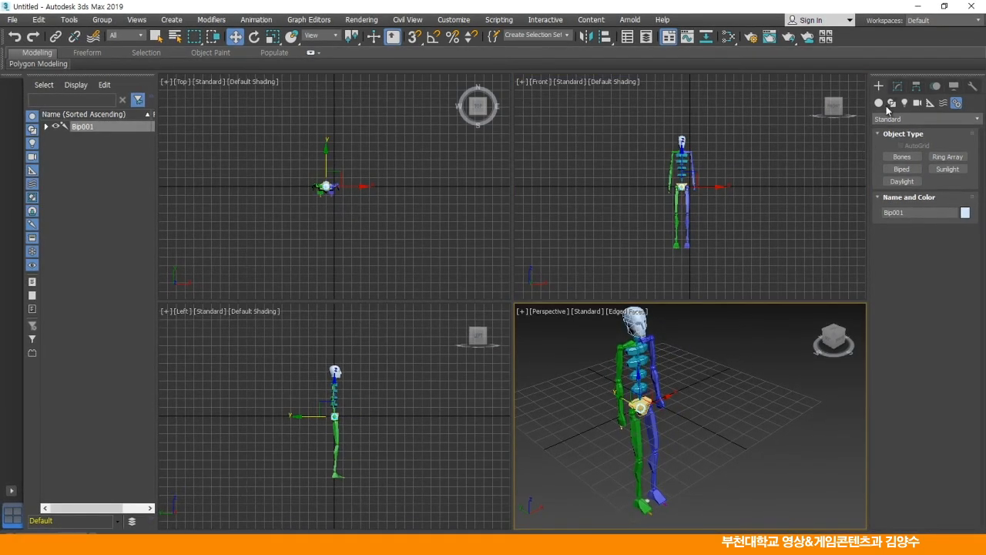
click(898, 87)
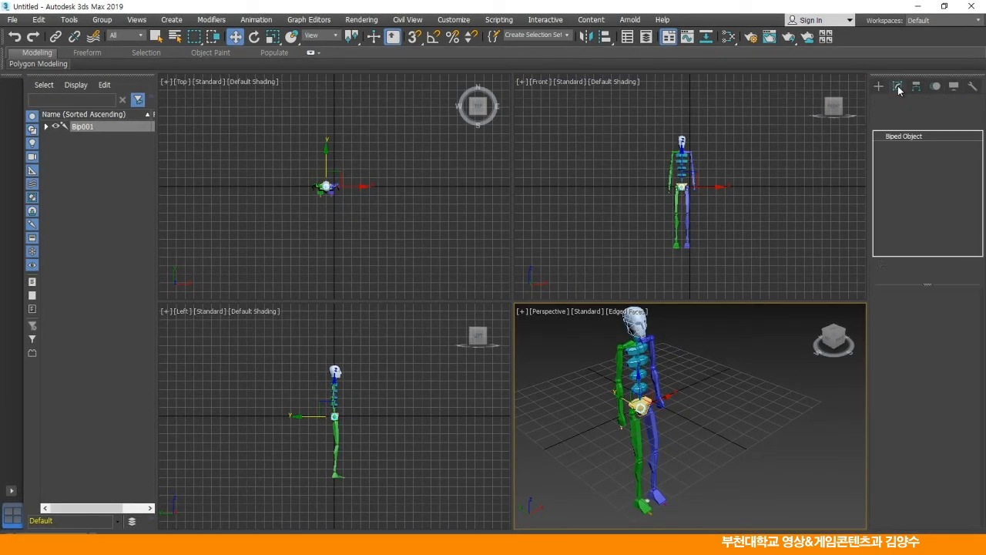
Step: Show the biped's motion parameters and switch its Figure mode on and off again
click(936, 86)
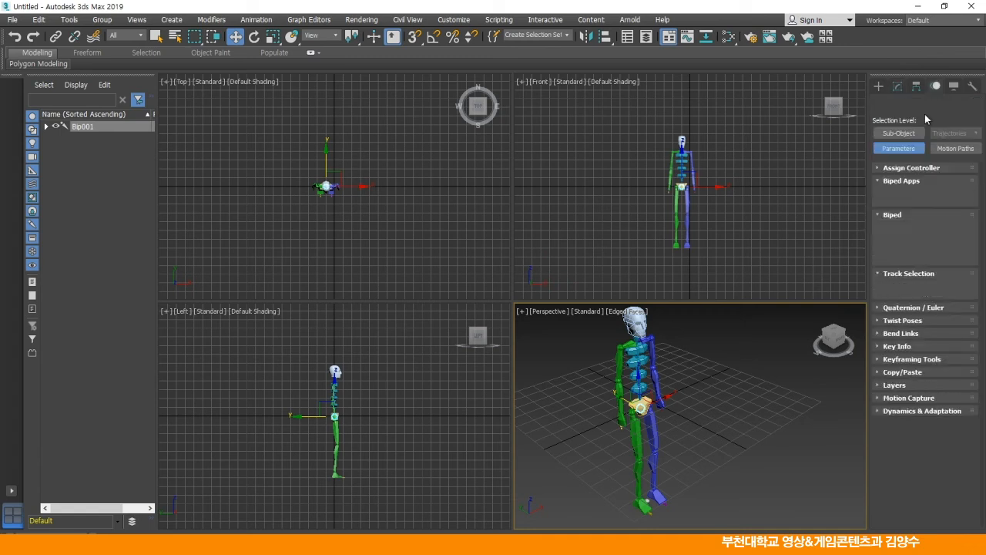
click(892, 229)
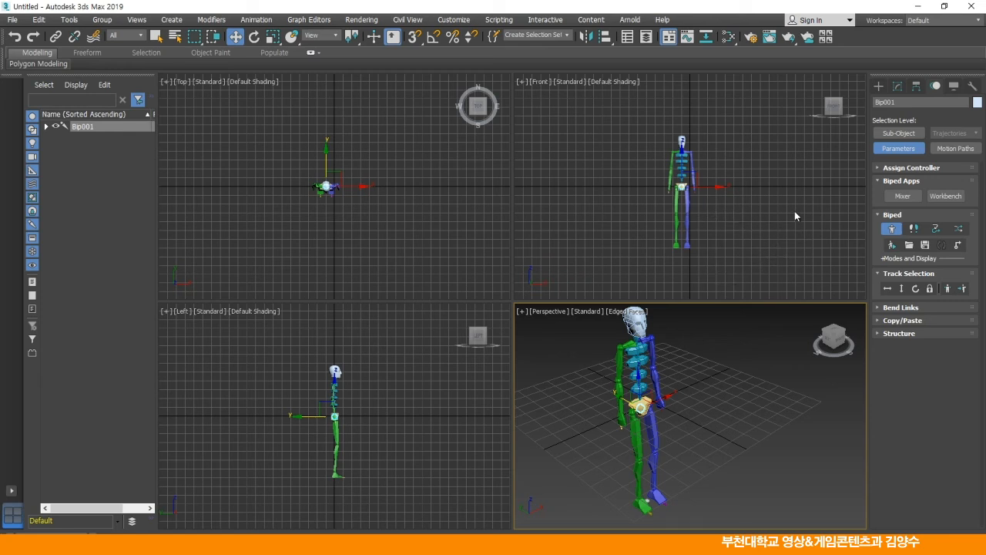
click(892, 229)
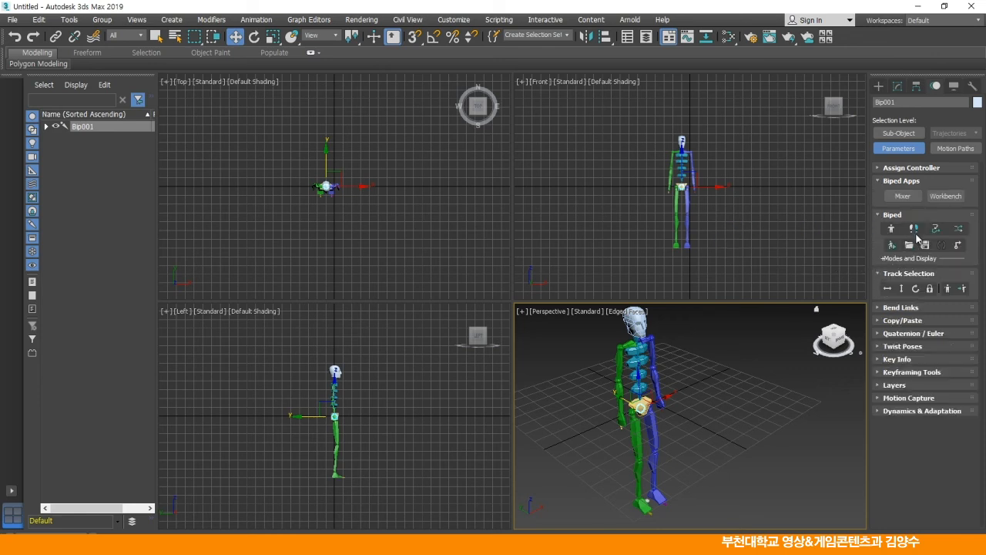
Step: In Footstep mode, create eight walk footsteps for the biped and maximize the Perspective view
click(915, 229)
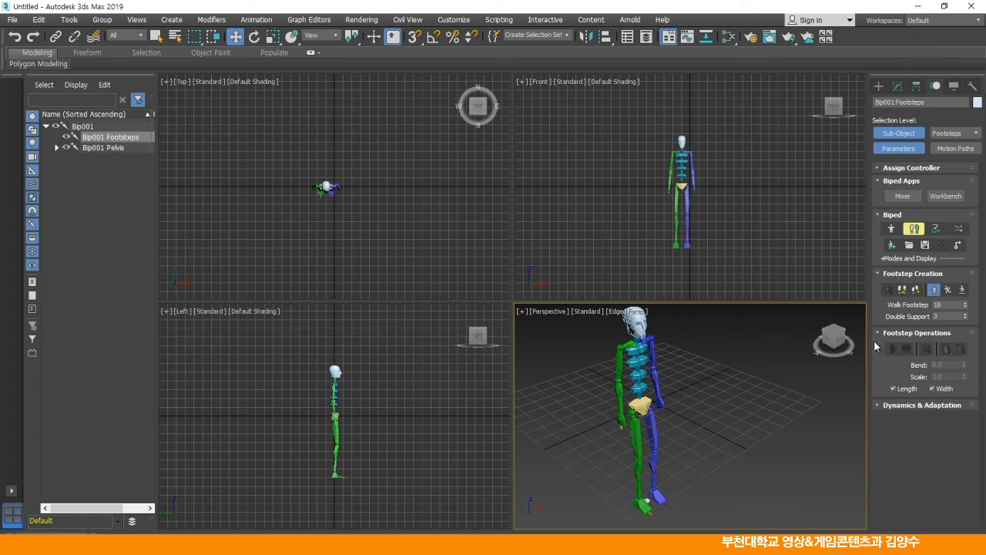
click(902, 292)
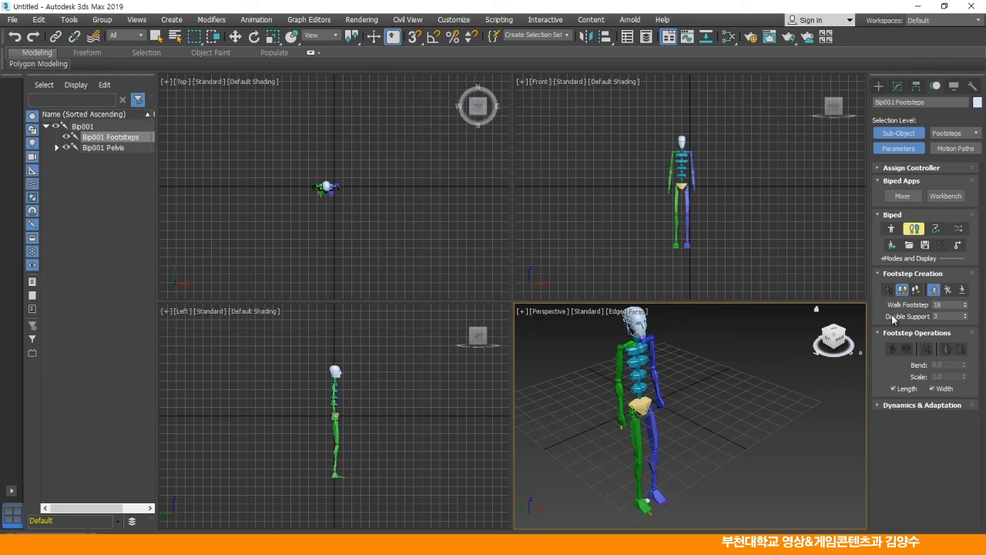
click(915, 293)
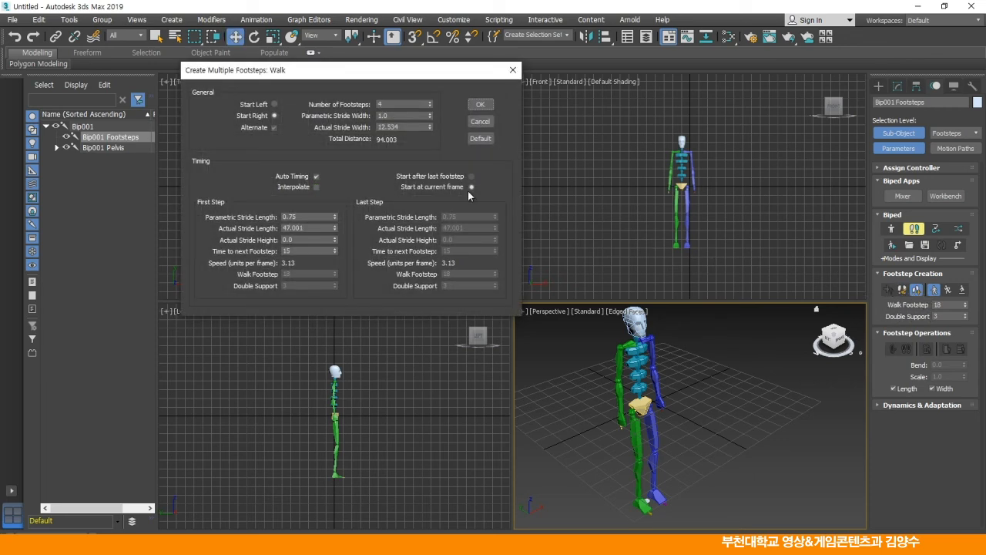
drag(395, 105, 364, 104)
click(481, 106)
middle_drag(643, 386, 626, 336)
scroll(626, 336, down, 4)
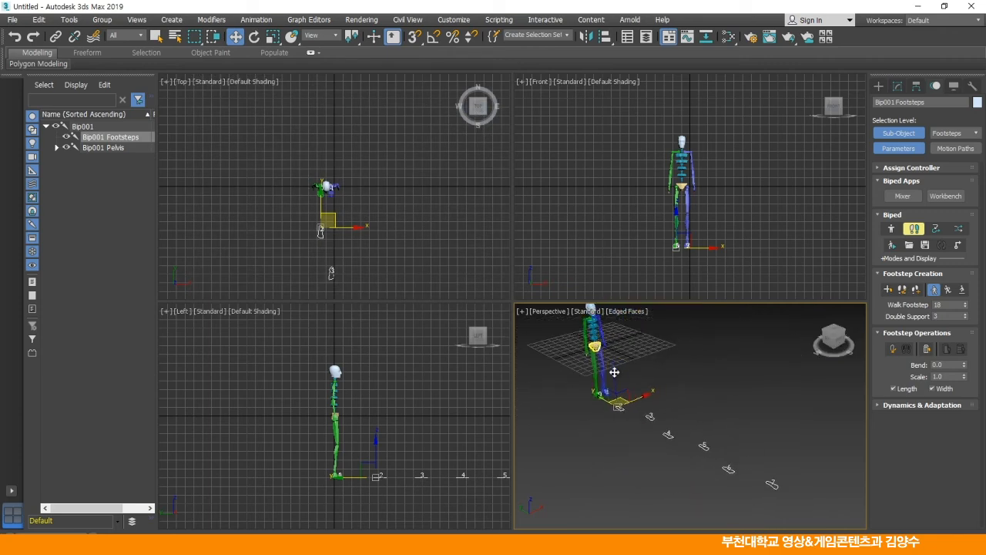
key(alt+w)
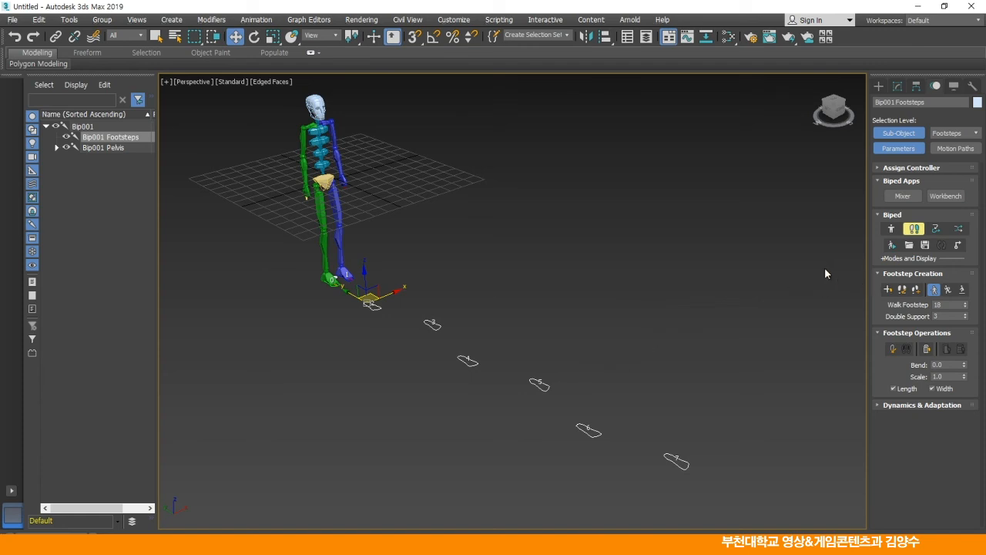
Step: Create keys for the biped's inactive footsteps and play the walk animation in the Perspective view
click(911, 231)
click(913, 231)
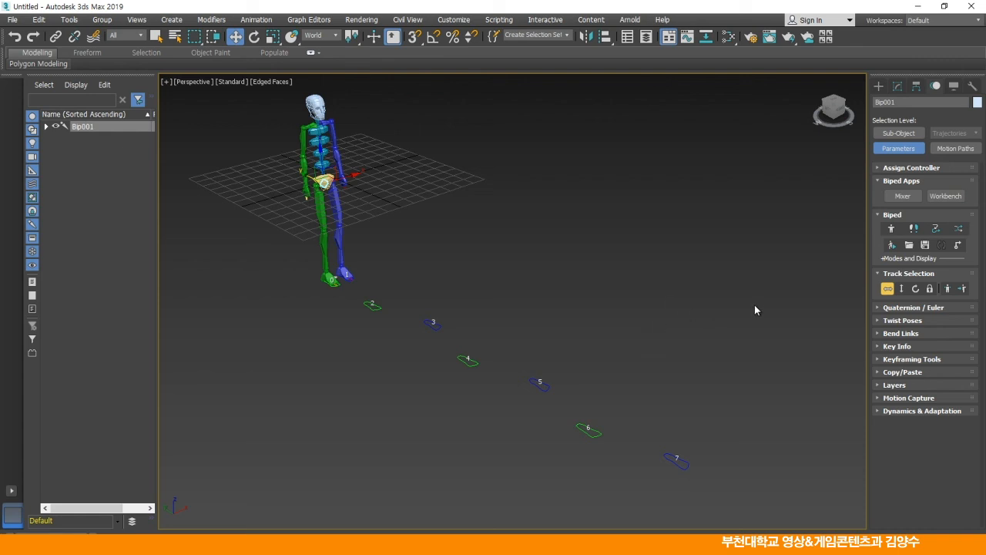
click(914, 229)
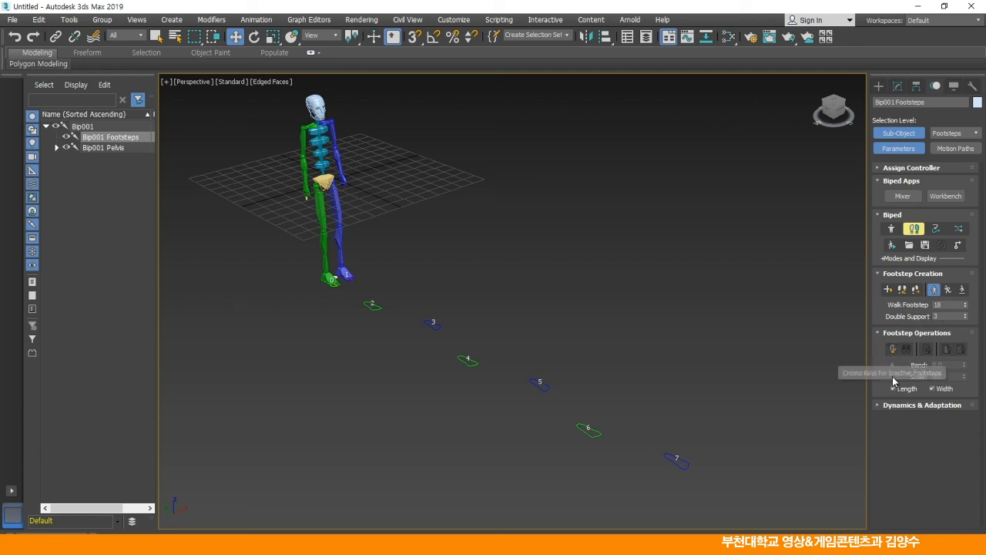
click(893, 350)
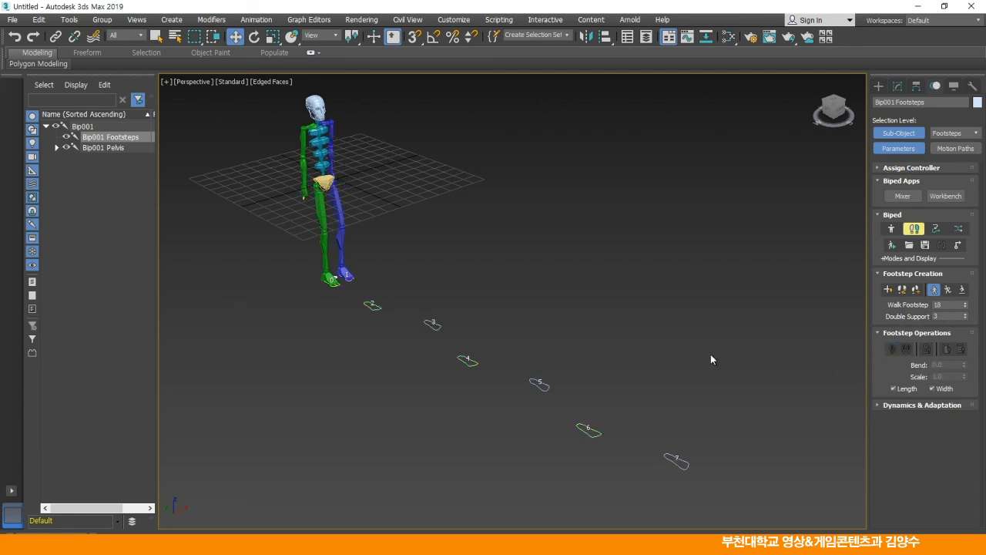
key(slash)
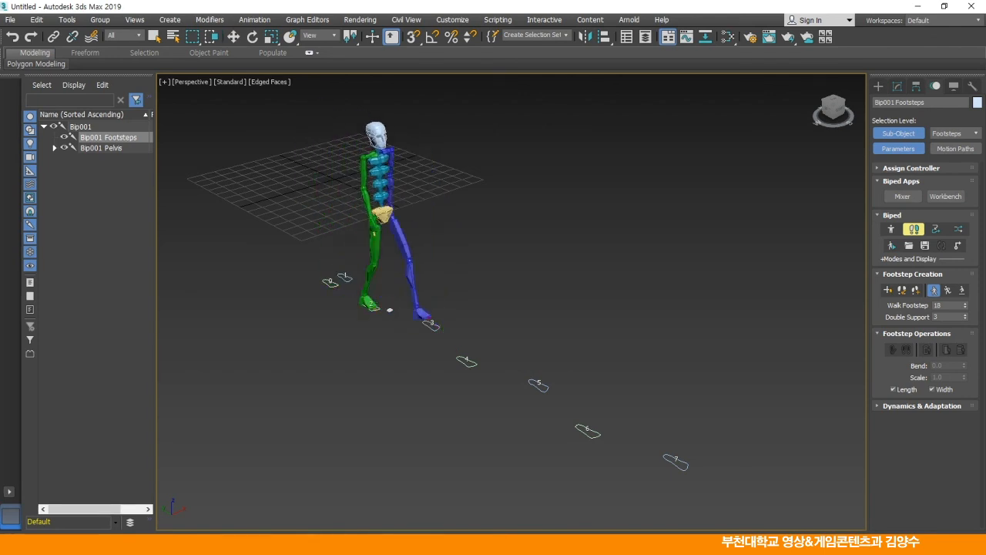
key(slash)
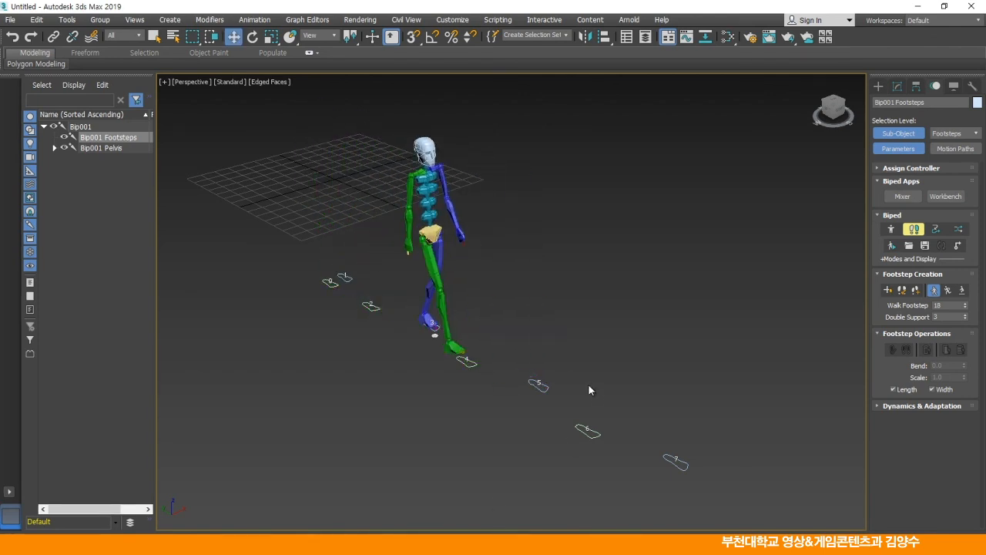
Step: Raise footstep 5 above the ground and replay the walk to check the biped's step onto it
drag(533, 393, 522, 413)
drag(532, 359, 534, 327)
key(slash)
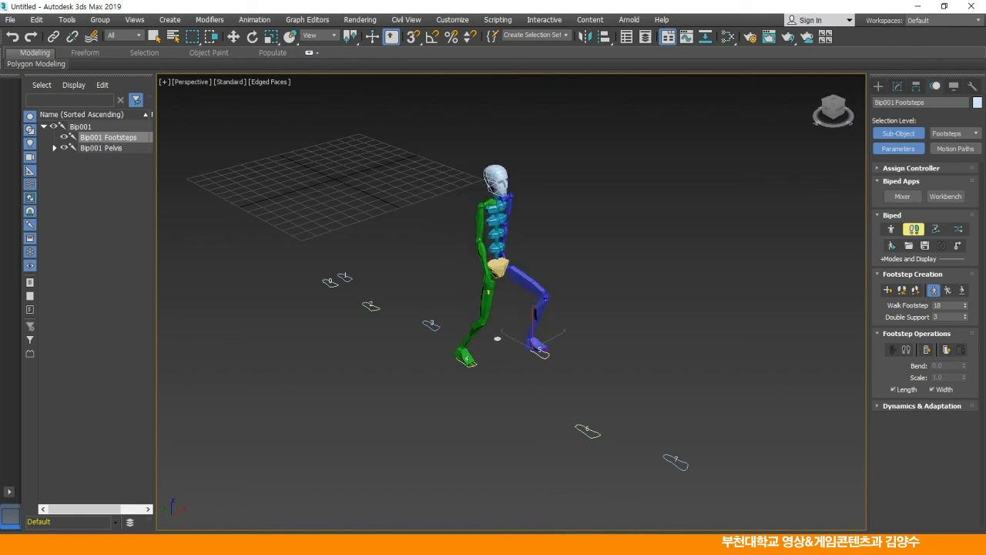
key(slash)
middle_drag(530, 420, 511, 432)
scroll(516, 413, up, 4)
alt+middle_drag(539, 351, 526, 345)
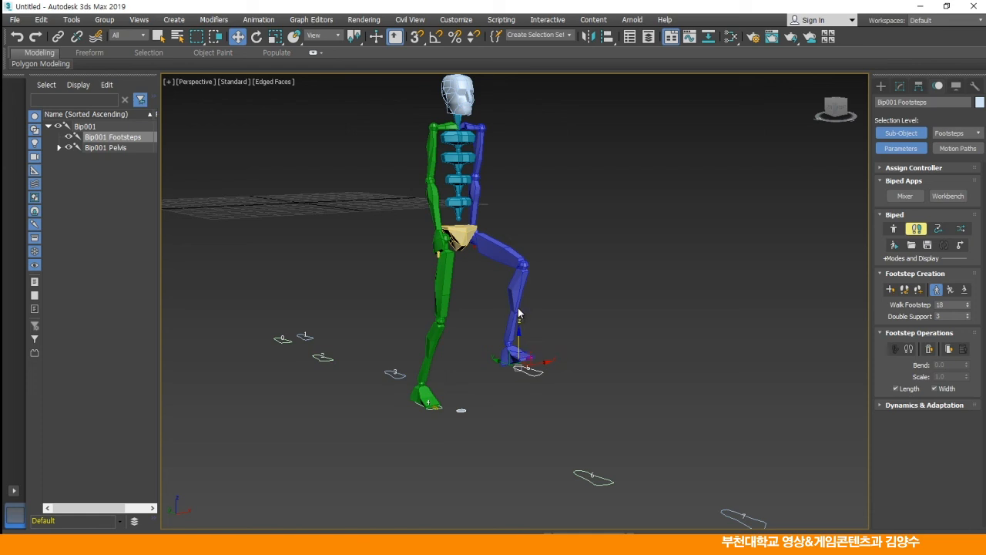
Step: Leave Footstep mode, and select and delete the whole biped with its footsteps
click(916, 228)
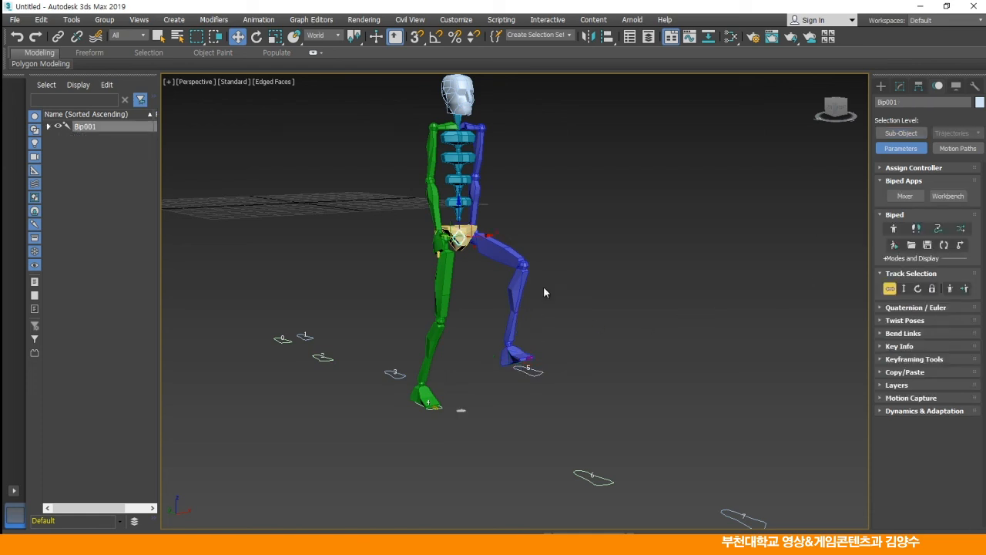
scroll(543, 285, down, 5)
key(ctrl+a)
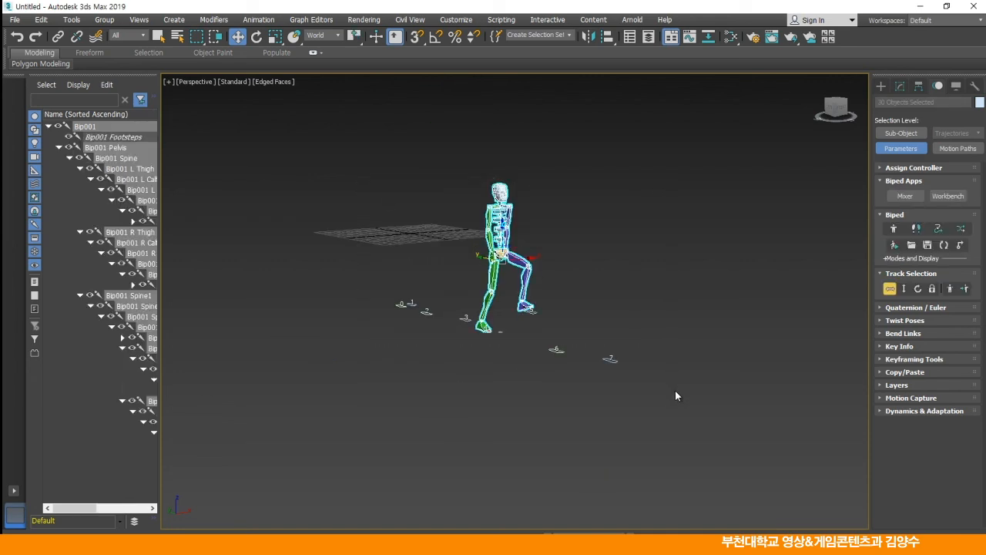
key(Delete)
key(z)
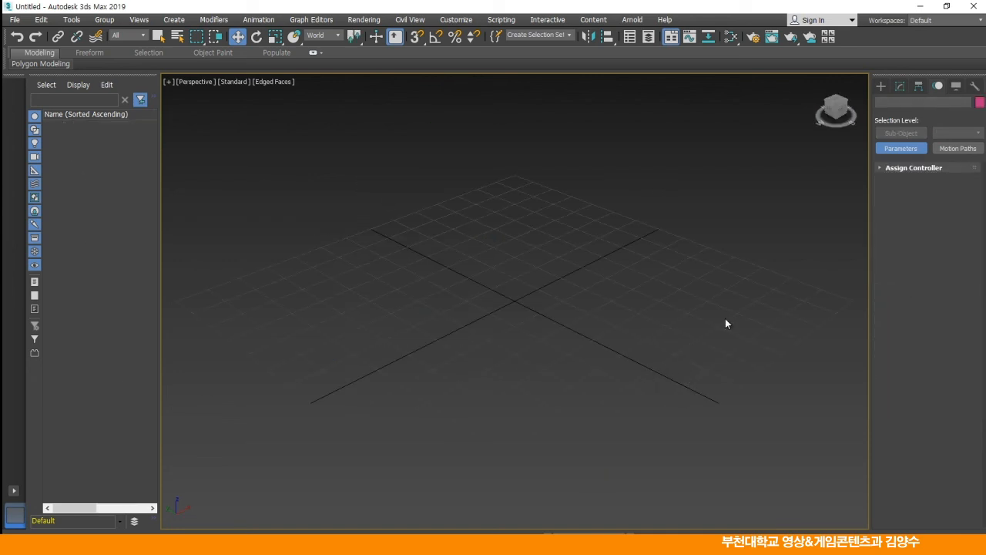
Step: Draw a Bones chain of two long bones with a small end bone in the Perspective view
click(881, 85)
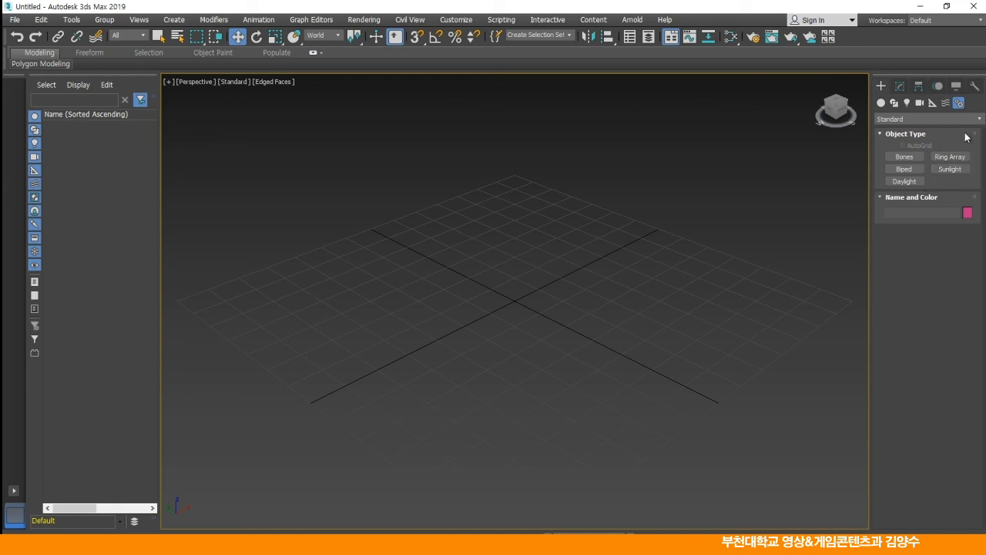
click(907, 157)
click(506, 156)
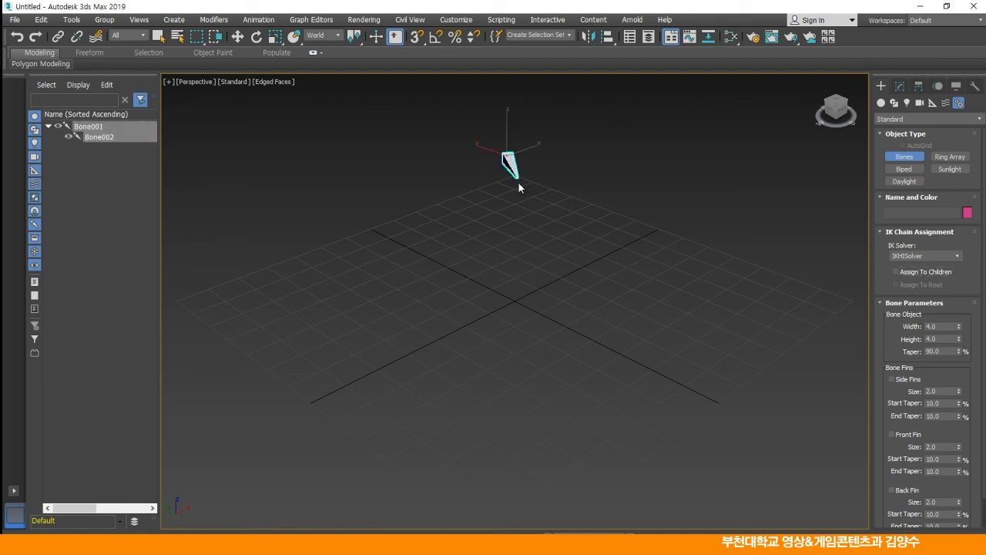
click(533, 262)
click(597, 339)
right_click(647, 335)
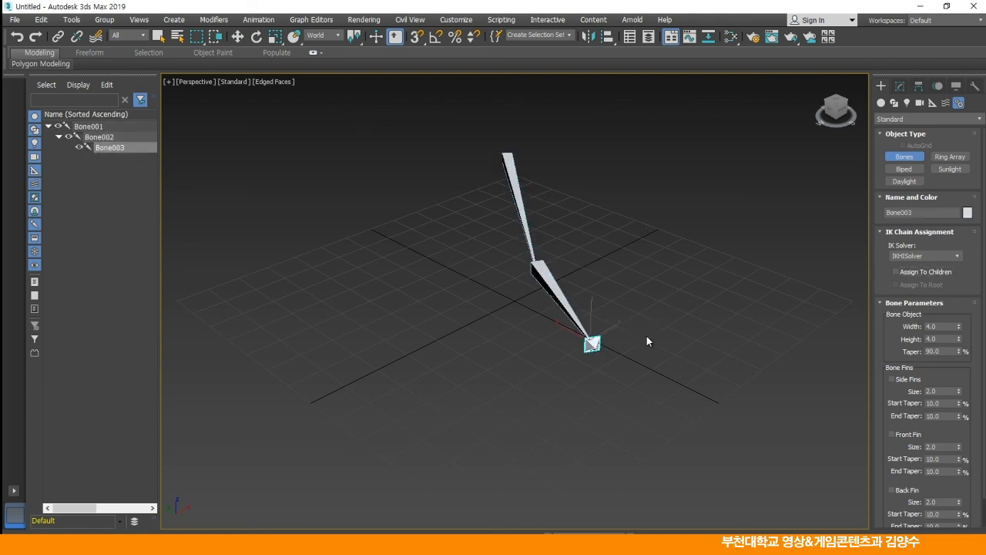
Step: Move the chain's end bone in the Perspective view, and select and delete all the bones
click(238, 37)
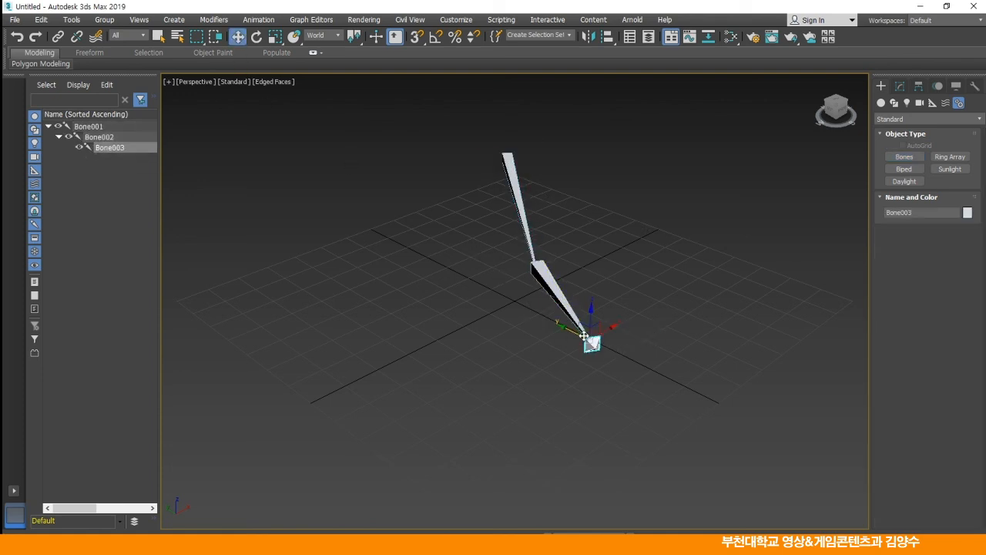
drag(600, 336, 693, 318)
middle_drag(489, 329, 397, 404)
mouse_move(666, 403)
mouse_down()
mouse_move(563, 299)
mouse_move(305, 398)
mouse_move(425, 433)
mouse_move(654, 396)
mouse_up()
middle_drag(639, 279, 629, 296)
drag(592, 340, 727, 473)
key(Delete)
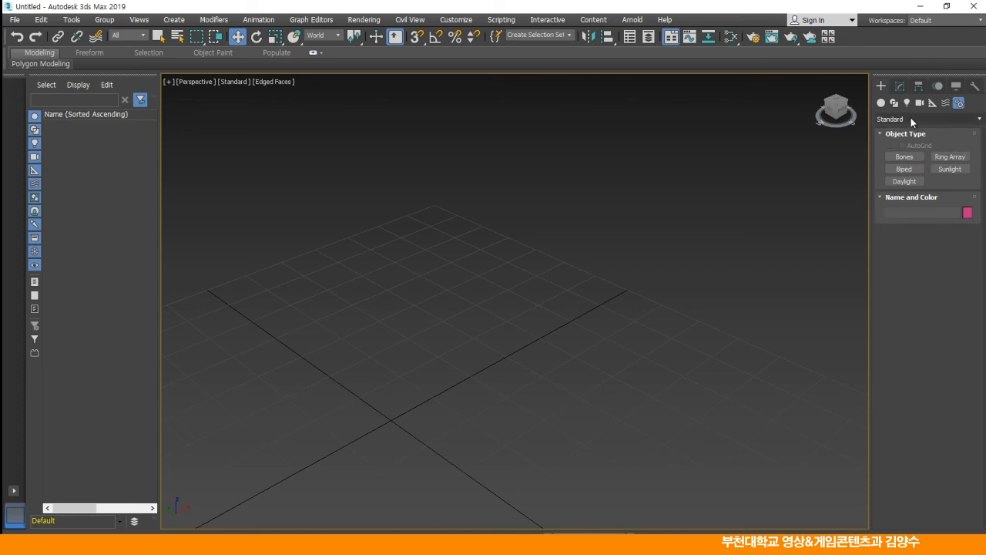
Step: Look through the available object categories for space warps, helpers and cameras
click(947, 103)
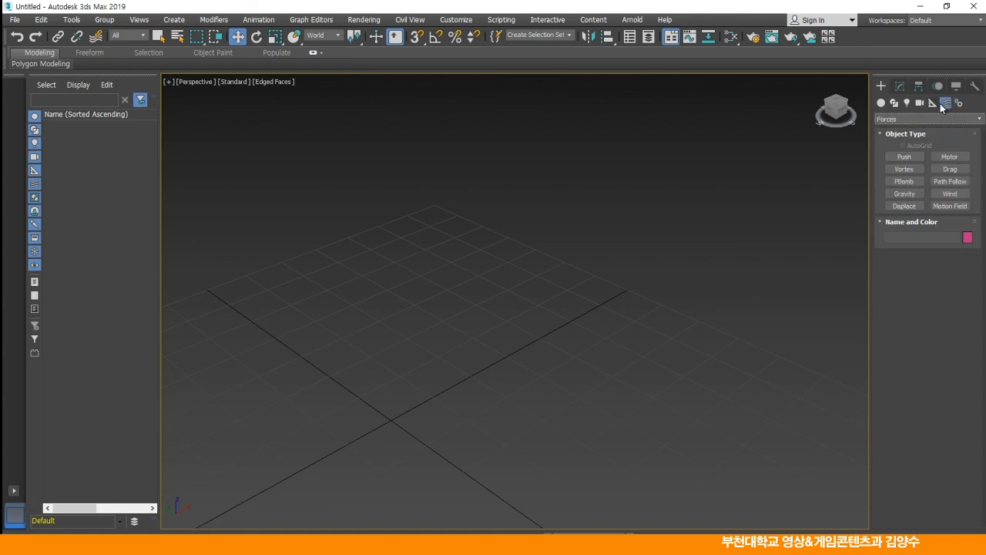
click(915, 119)
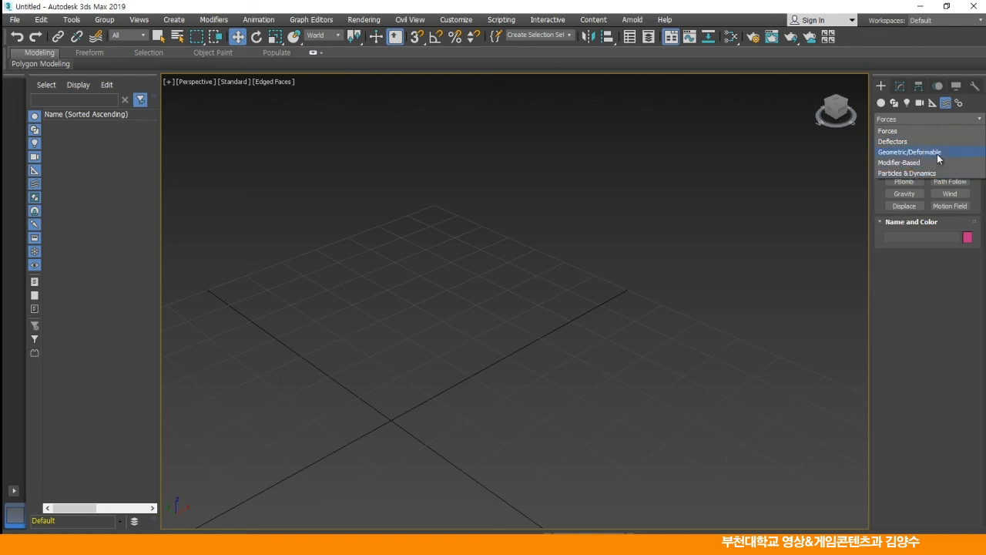
click(932, 104)
click(916, 119)
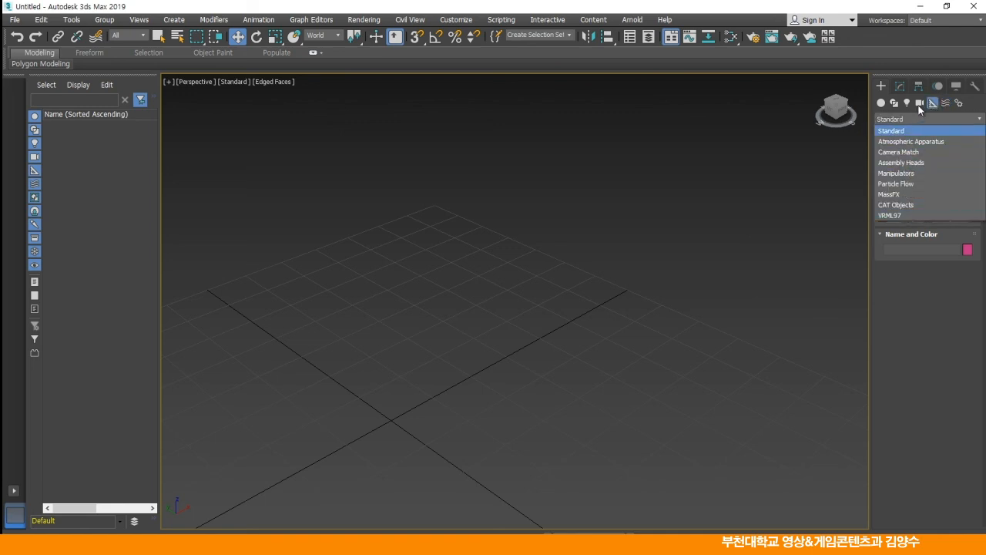
click(920, 105)
click(913, 119)
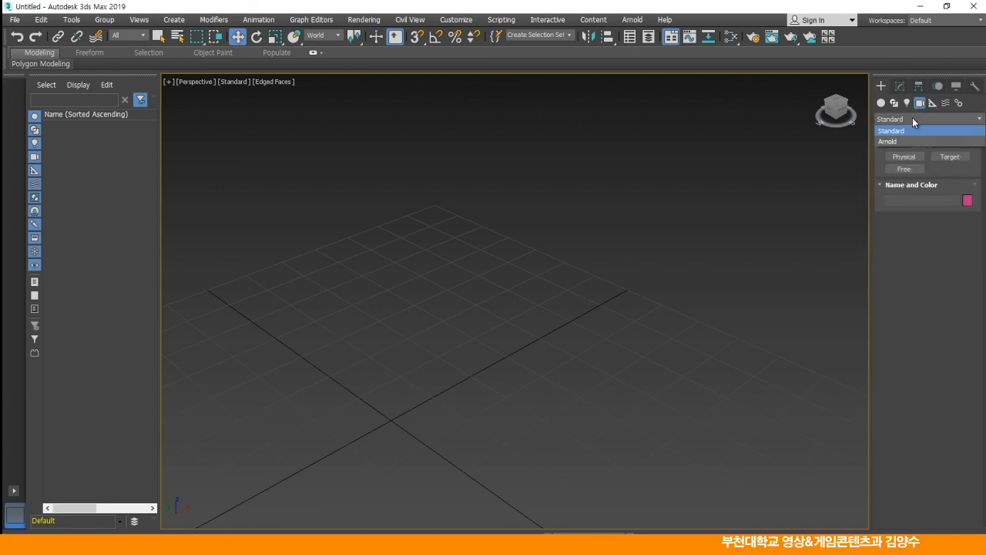
Step: Show the Standard light types and the NURBS Curves shape types
click(907, 104)
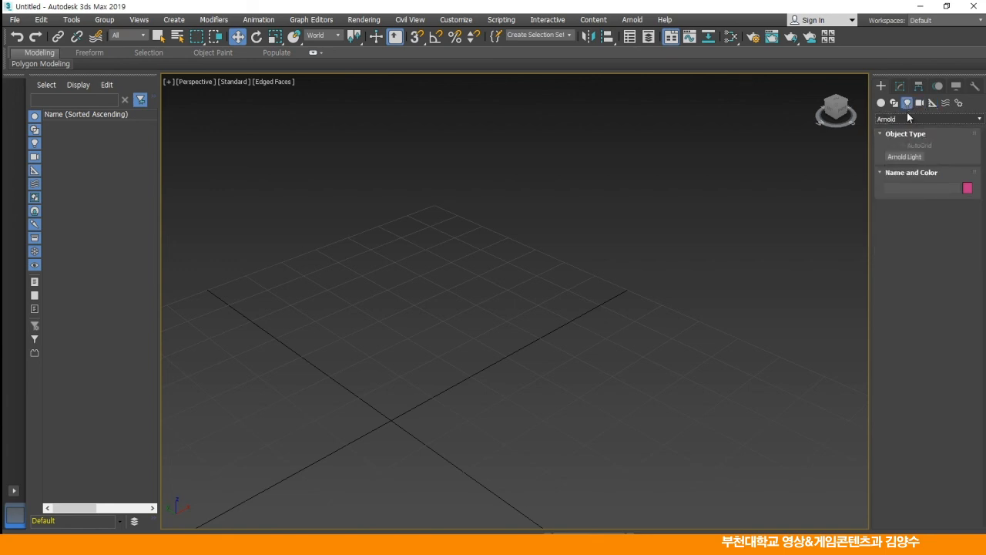
click(901, 119)
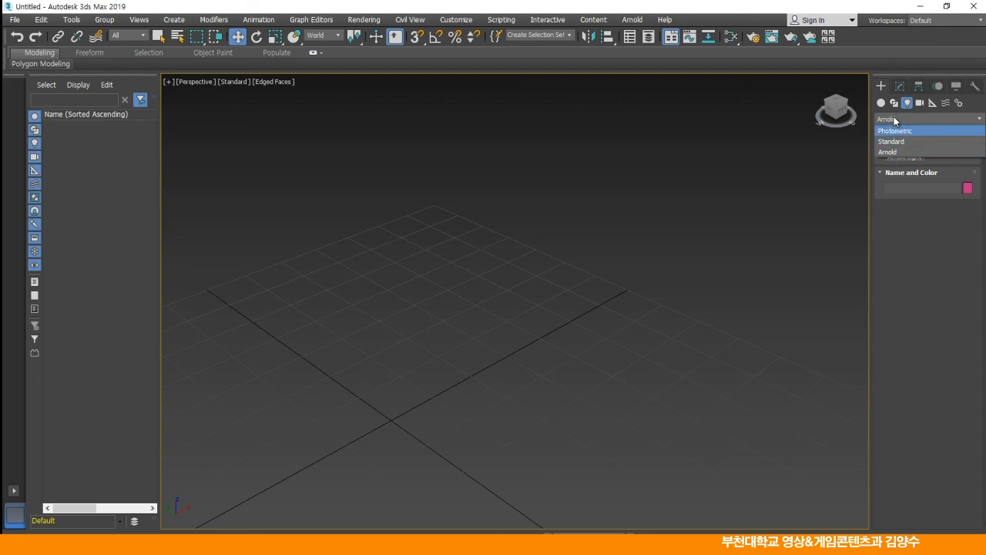
click(891, 142)
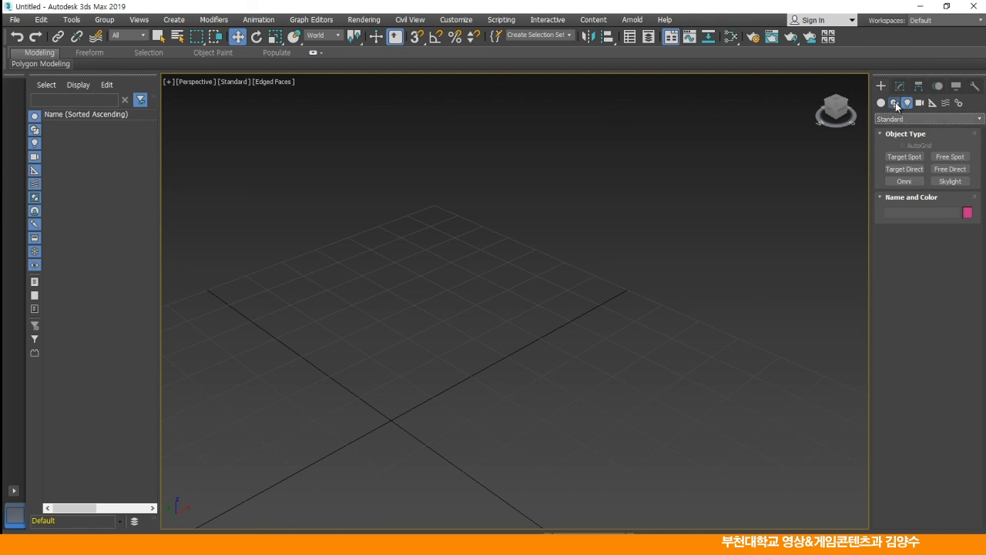
click(894, 102)
click(901, 117)
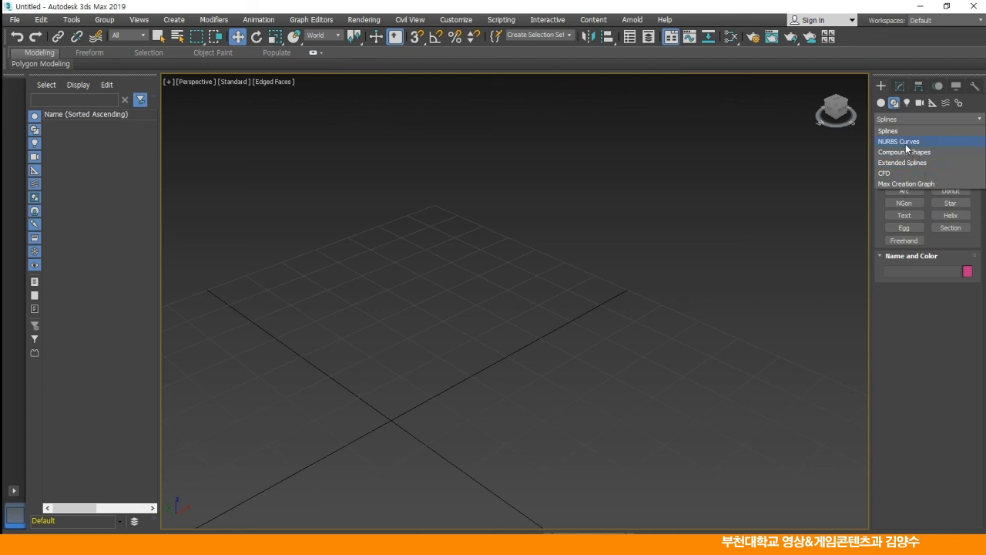
click(905, 142)
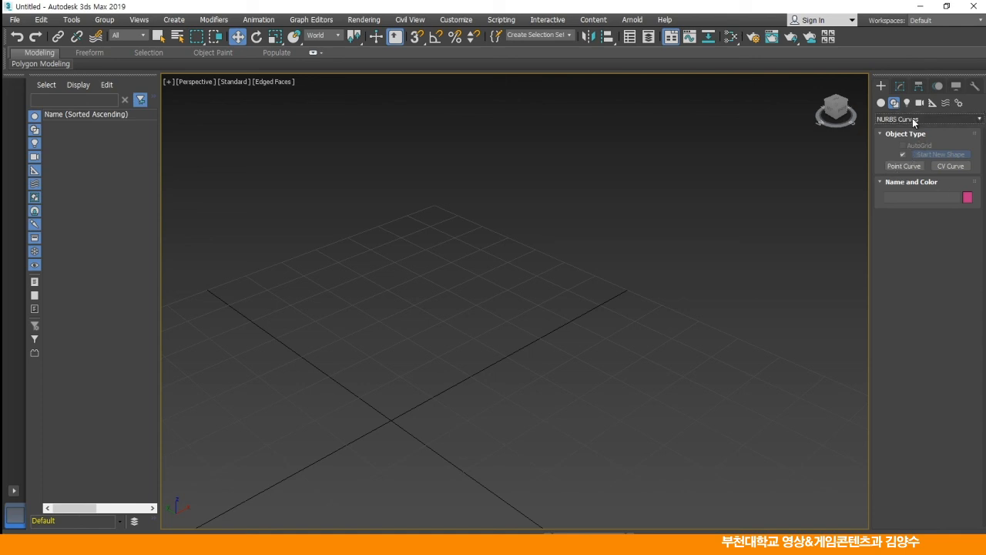
Step: Show the Particle Systems object types and review the list of geometry categories
click(882, 104)
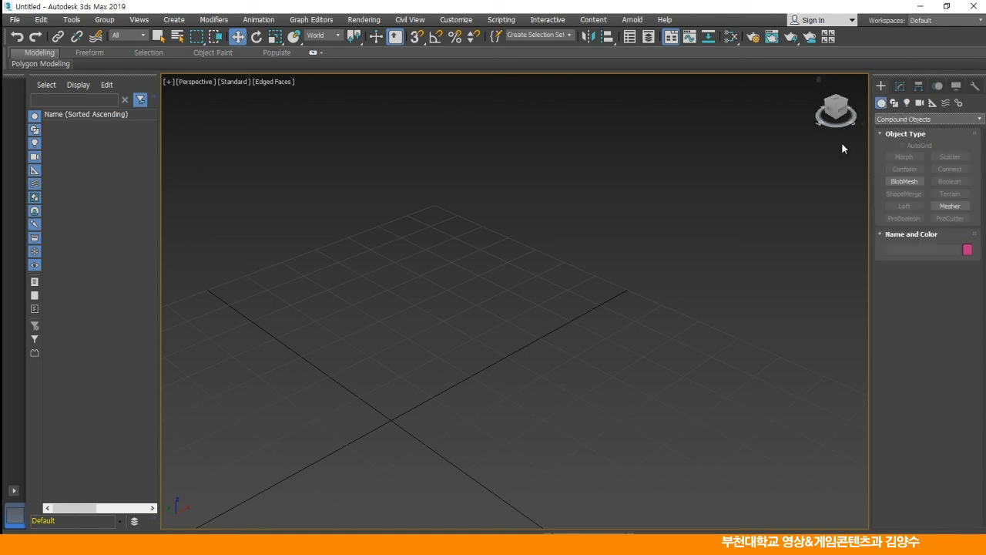
click(909, 119)
click(906, 164)
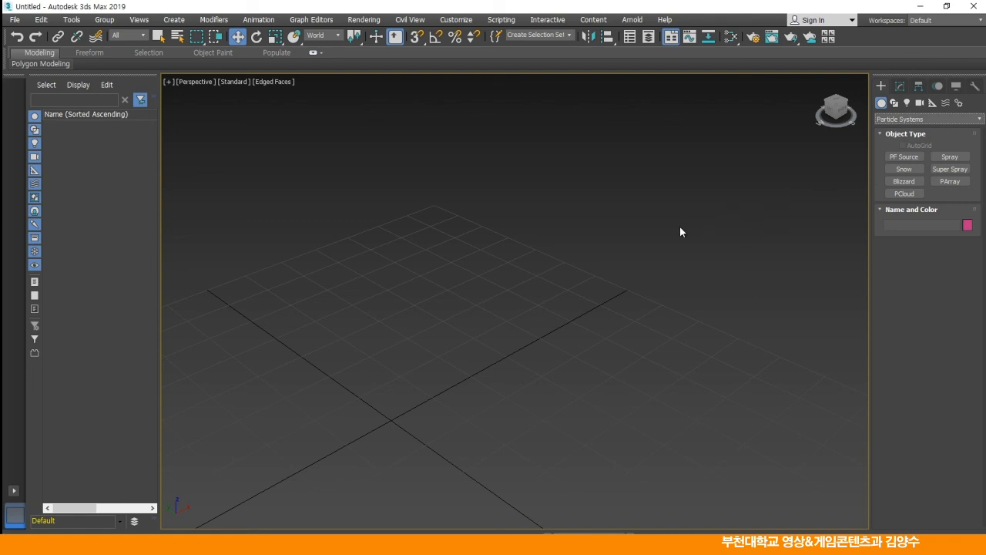
click(918, 119)
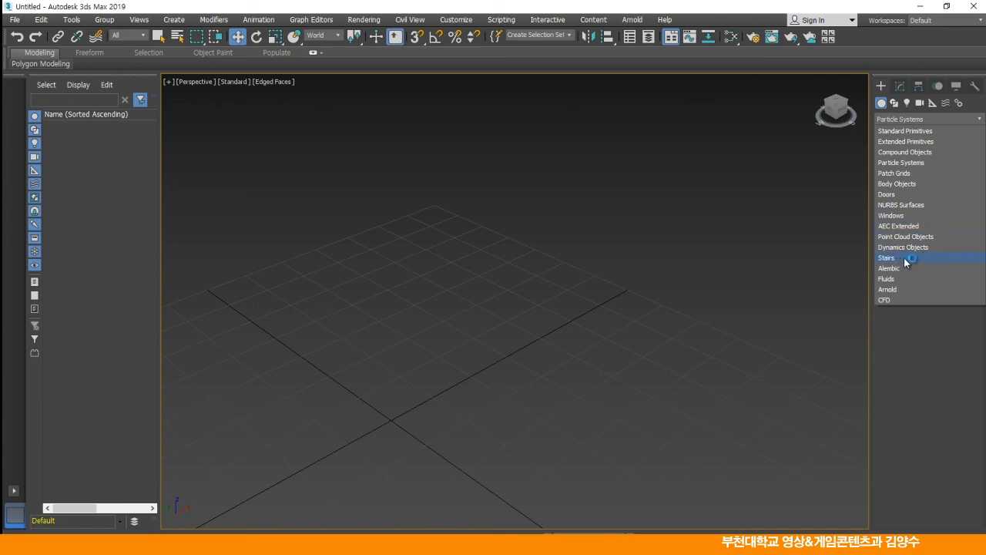
Step: Create a pivot door in the Perspective view, about 39.6 wide, 1.3 deep and 55 high
click(892, 197)
click(904, 157)
drag(432, 291, 572, 351)
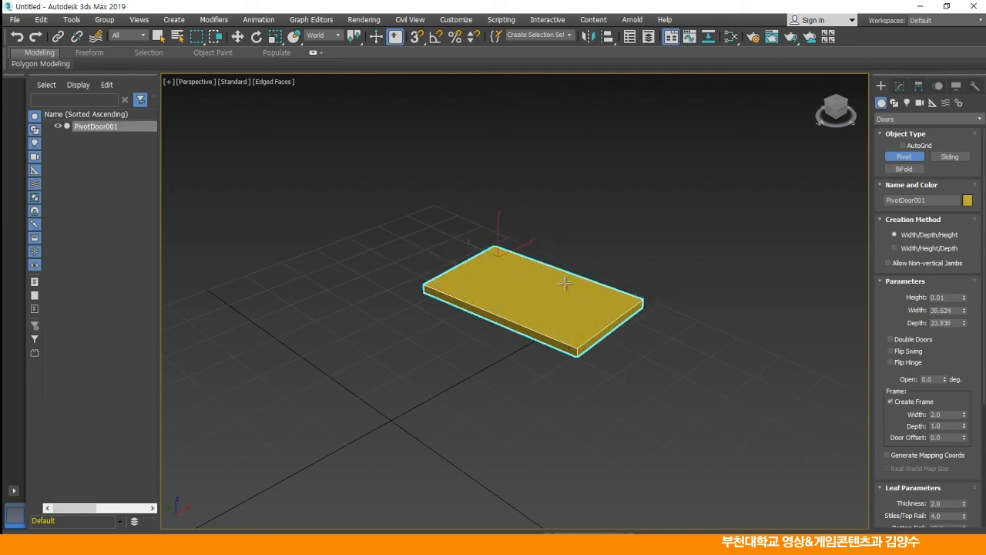
click(543, 336)
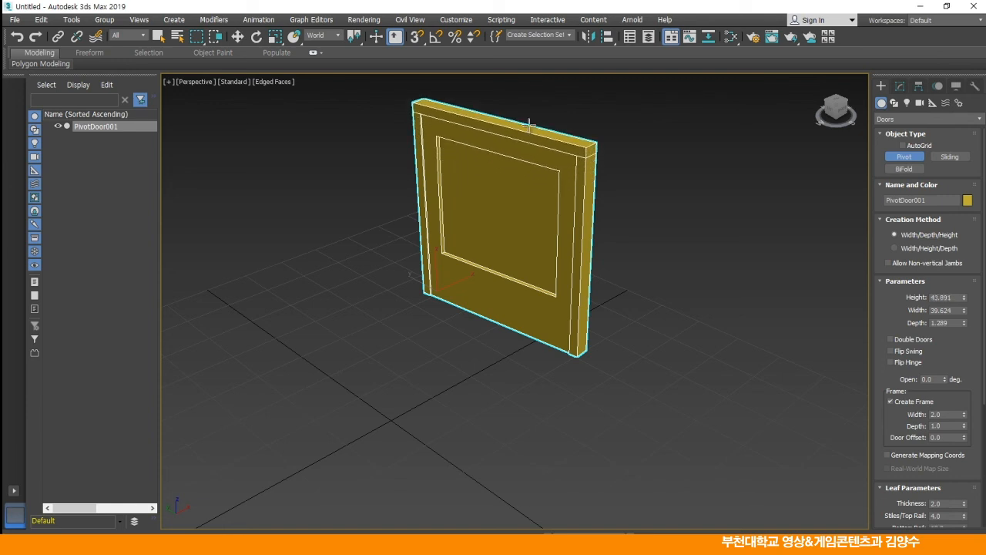
middle_drag(538, 198, 538, 295)
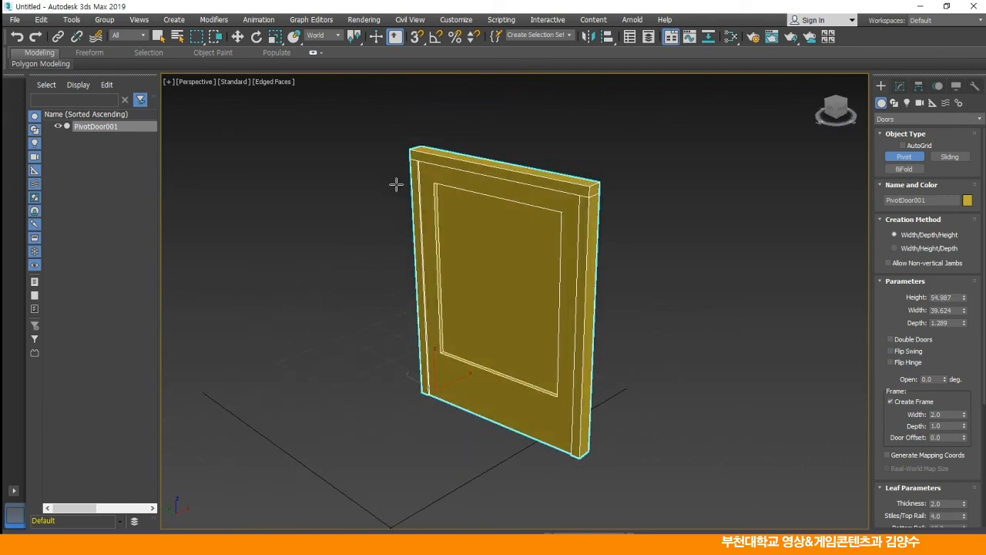
click(238, 37)
Step: Increase the pivot door's height to about 73.1 and open it to 41.5 degrees
click(900, 87)
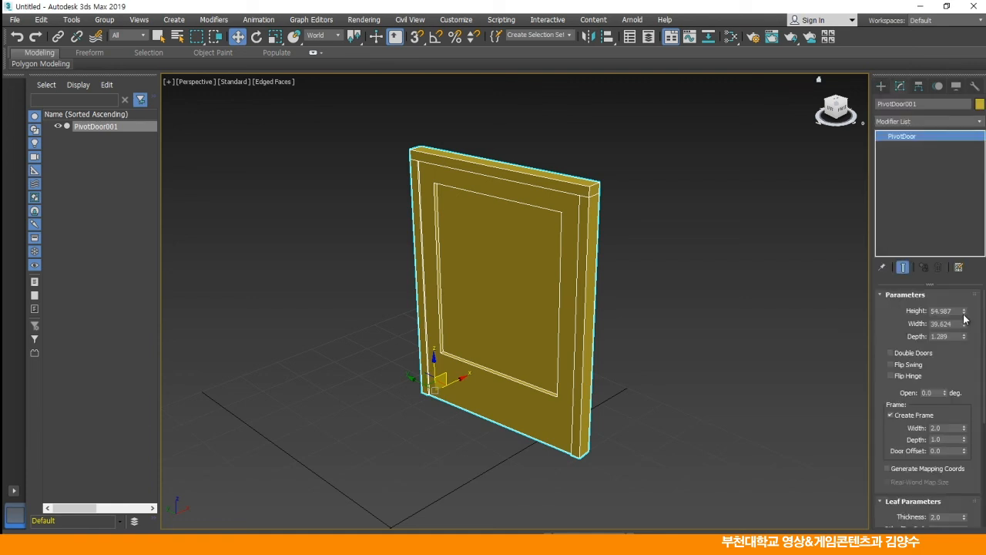
drag(963, 311, 964, 290)
middle_drag(756, 282, 767, 322)
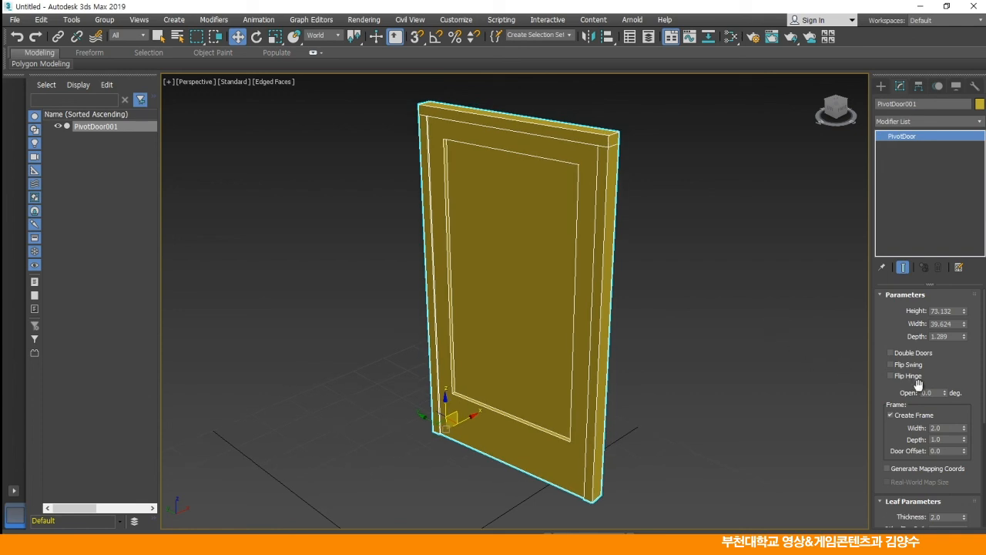
drag(946, 394, 952, 344)
alt+middle_drag(749, 323, 622, 320)
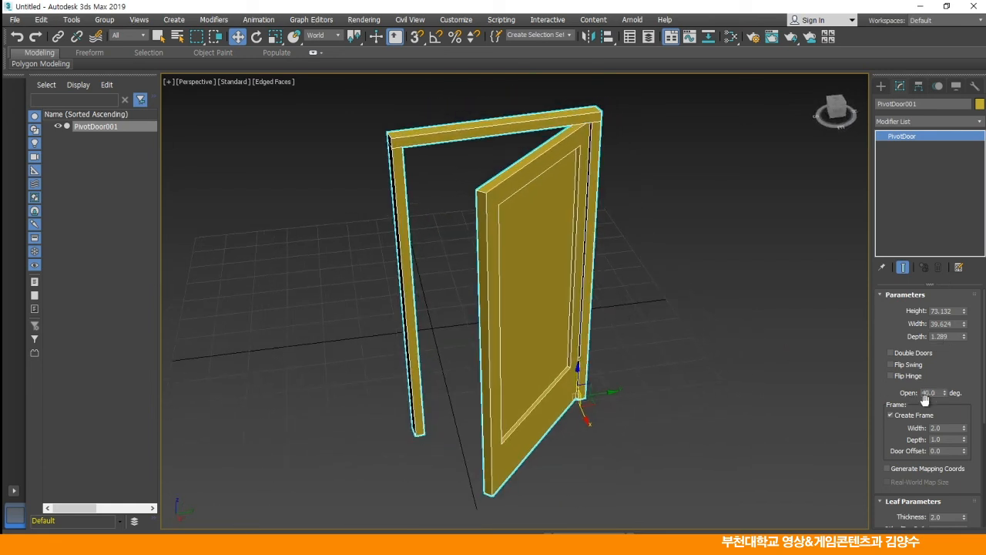
mouse_move(945, 393)
mouse_down()
mouse_move(945, 343)
mouse_move(946, 391)
mouse_up()
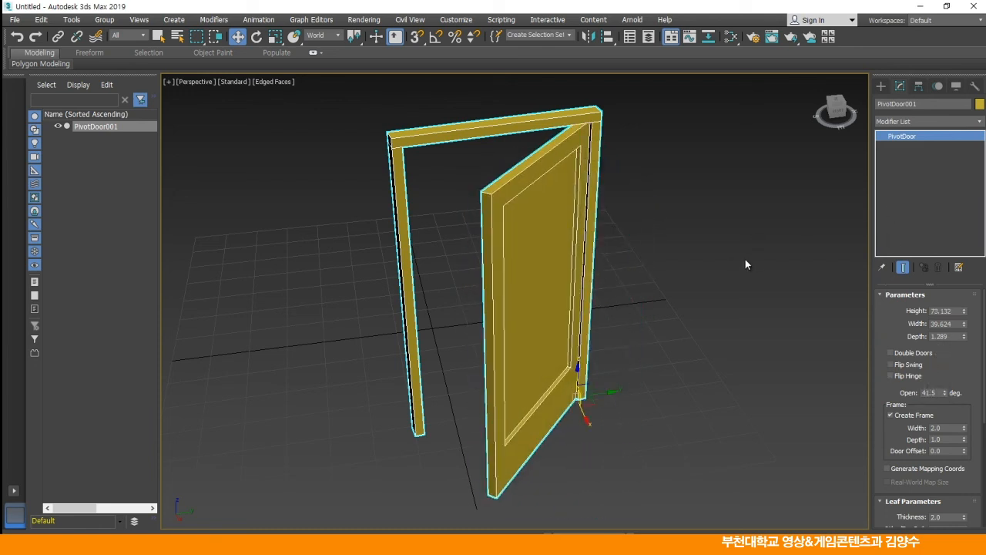
middle_drag(710, 283, 694, 254)
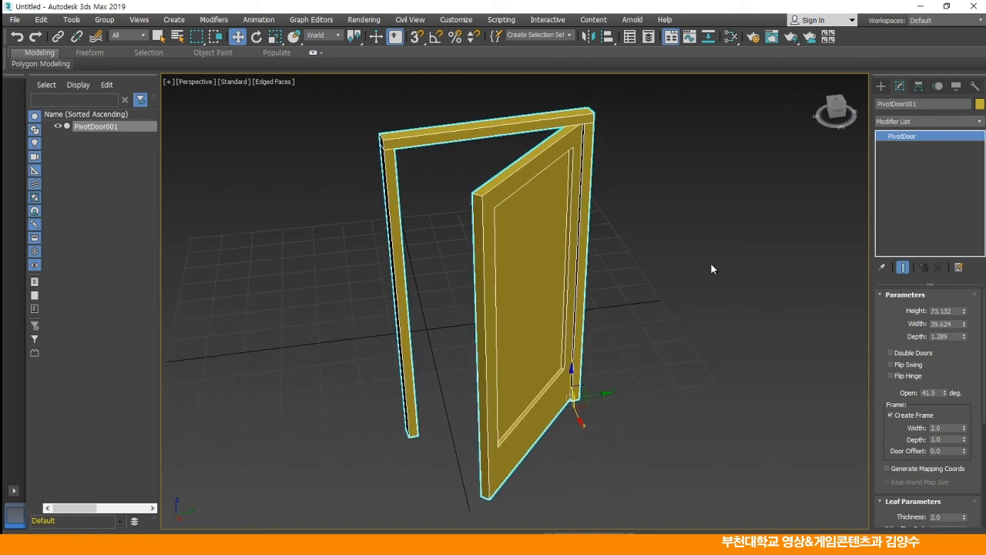